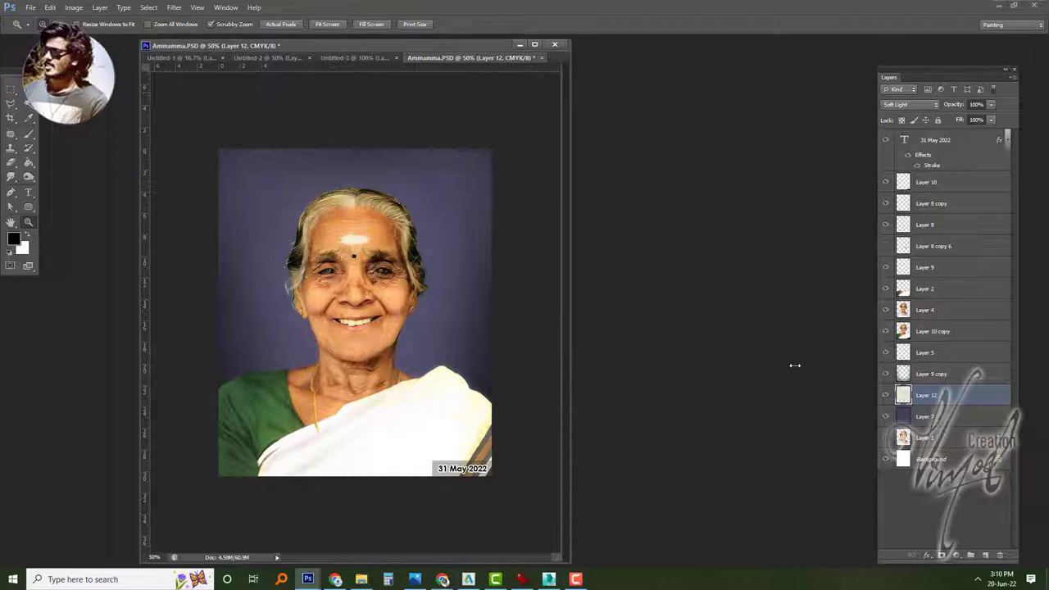
- Widen the document window, zoom in on the woman's face, and select the Move tool
drag(795, 366, 830, 366)
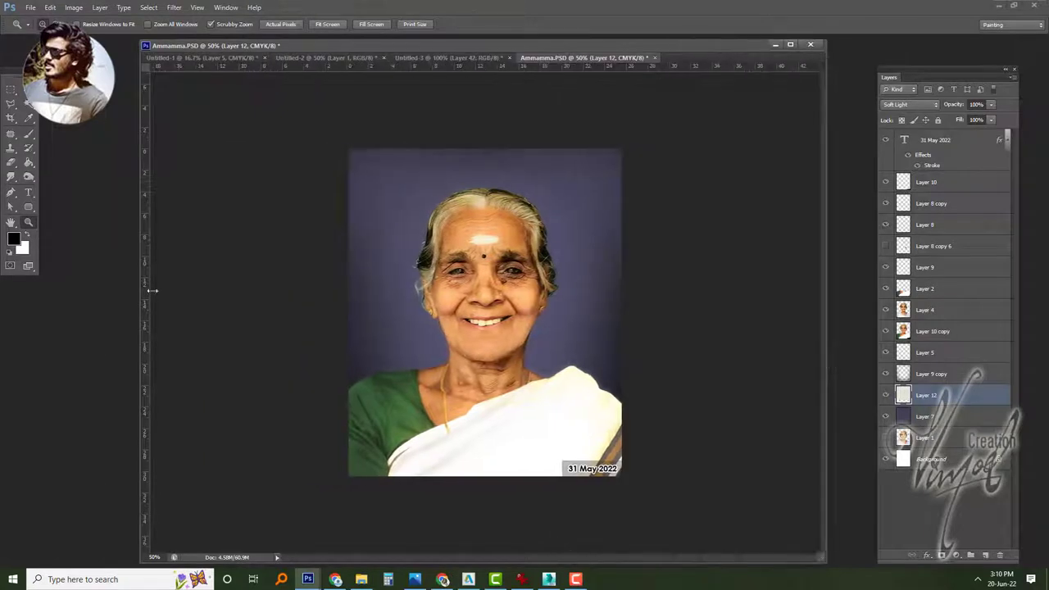
drag(460, 229, 487, 255)
key(v)
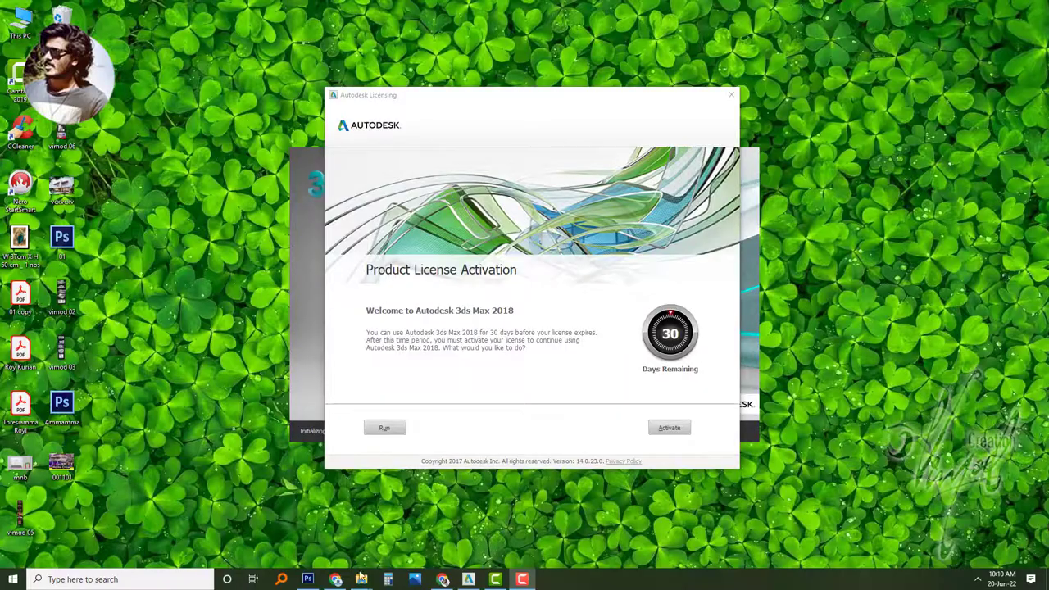
- Compare IMG_2331.jpg with 1655455564622.jpg, then view the original in full-screen mode
click(308, 580)
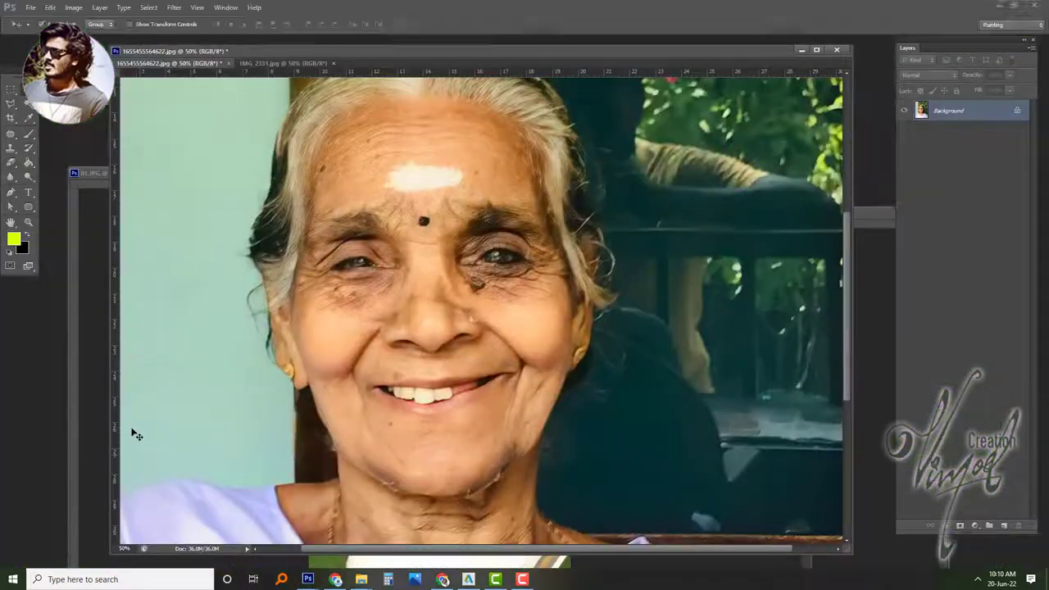
click(316, 64)
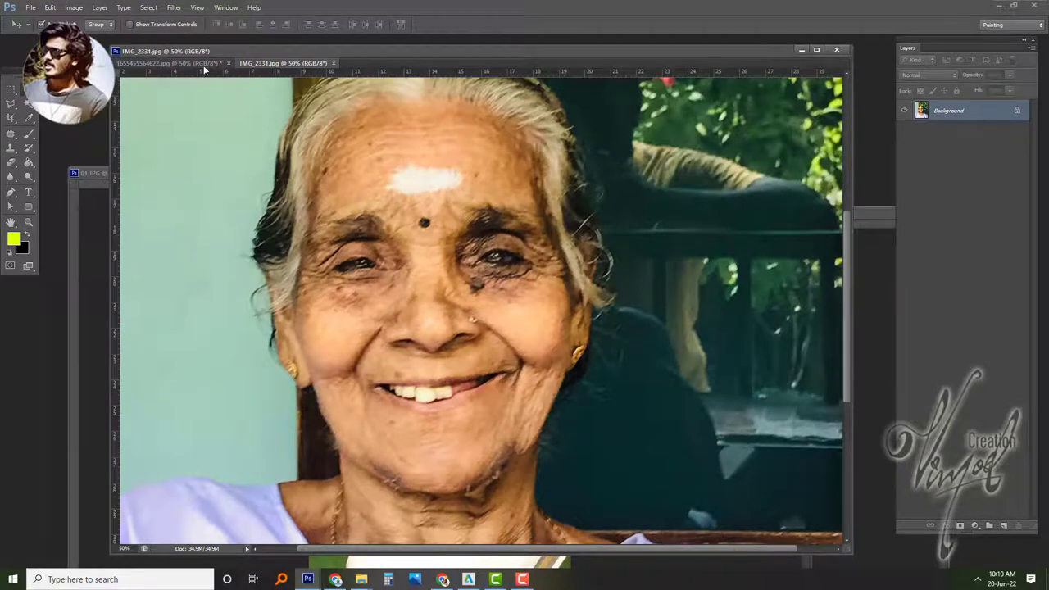
click(203, 64)
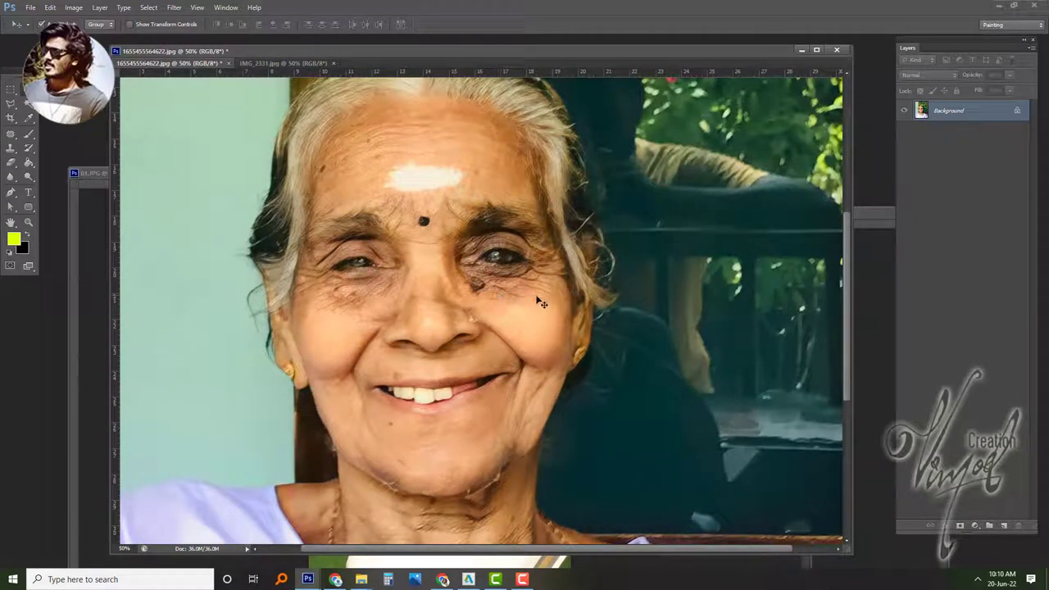
scroll(506, 469, down, 1)
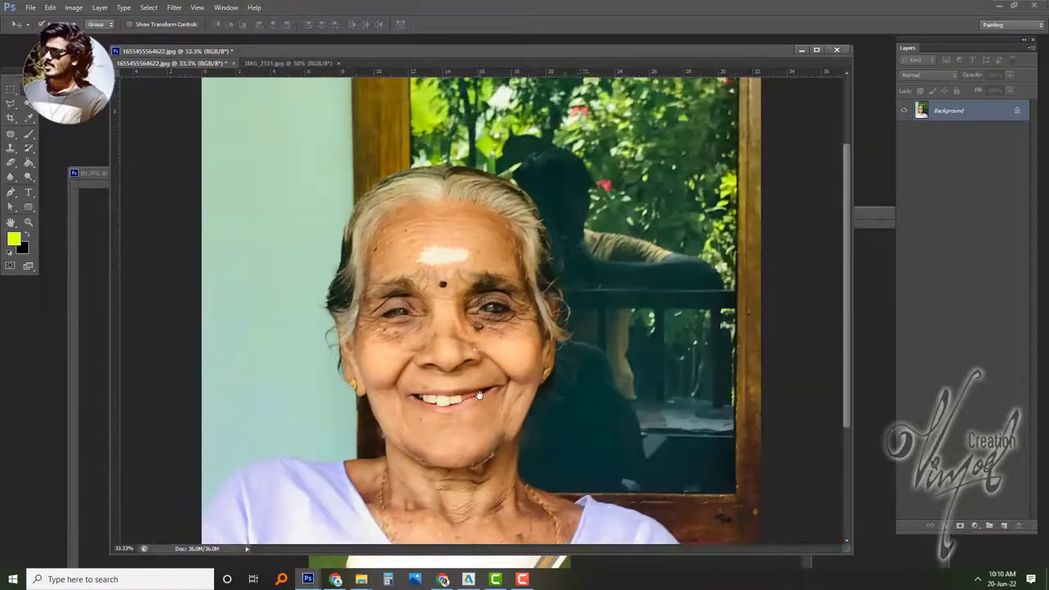
scroll(476, 278, up, 2)
scroll(508, 155, down, 3)
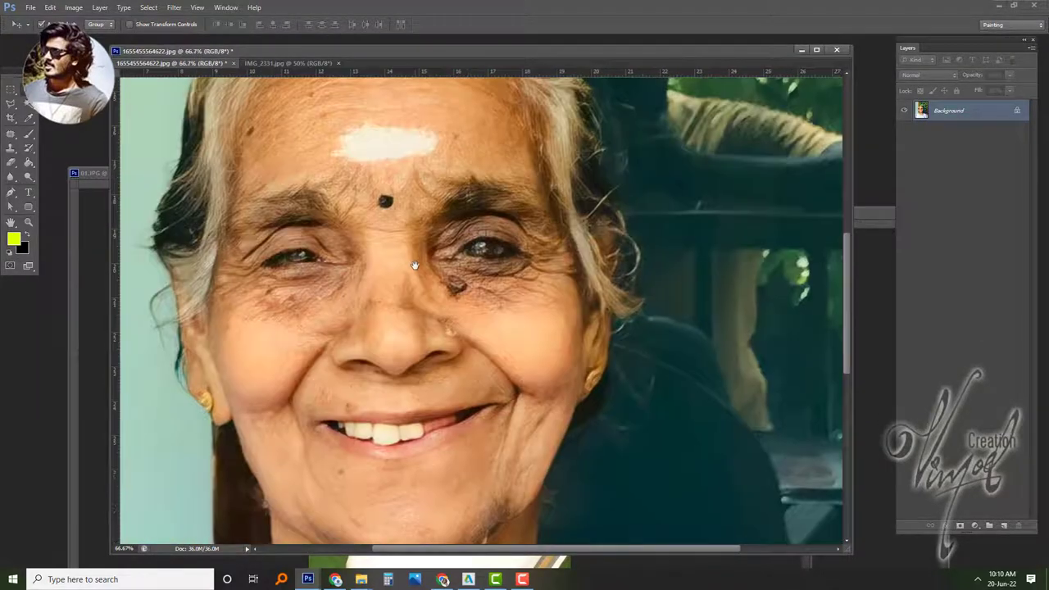
key(f)
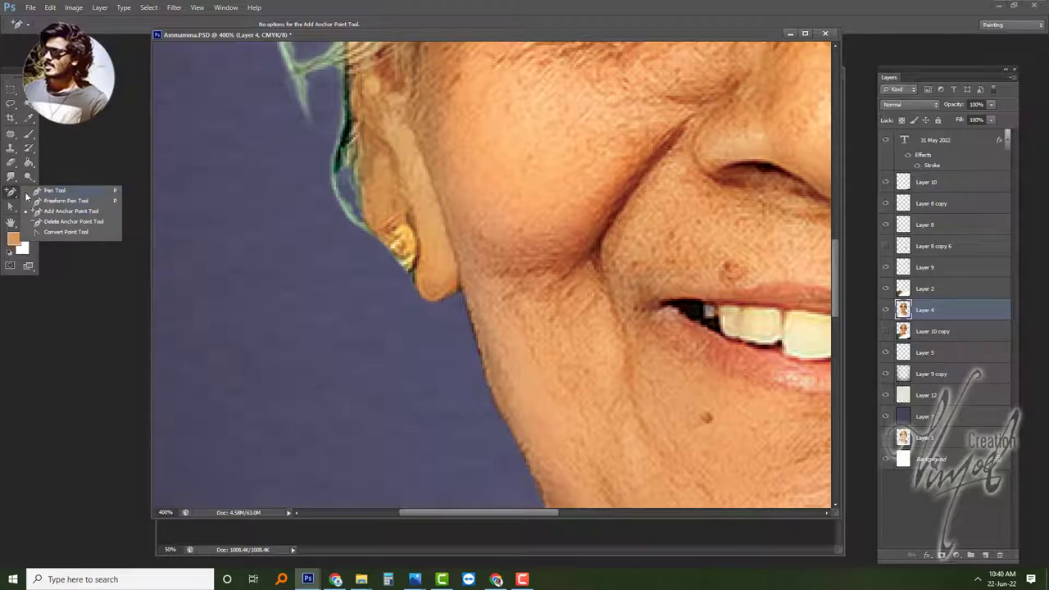
- Draw a closed pen path around the ear and down the jawline
click(27, 194)
click(13, 195)
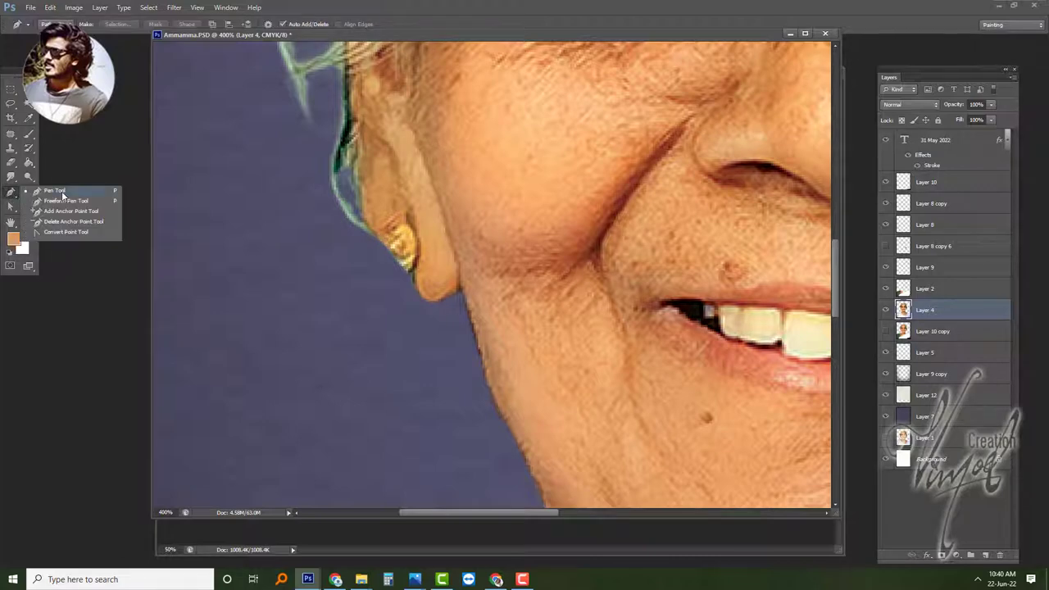
click(59, 195)
click(373, 238)
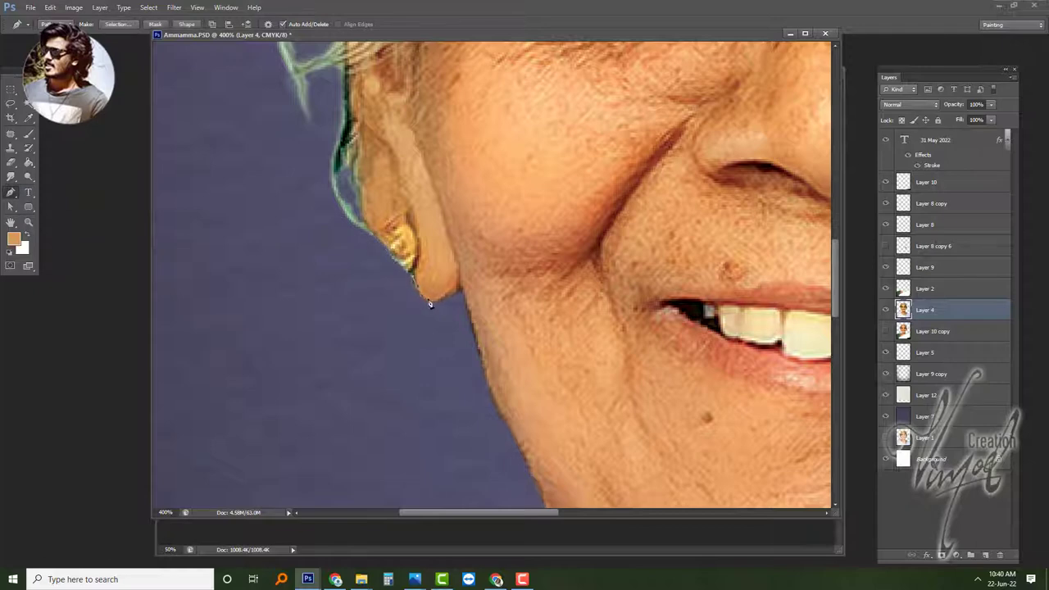
click(461, 289)
click(399, 467)
click(336, 324)
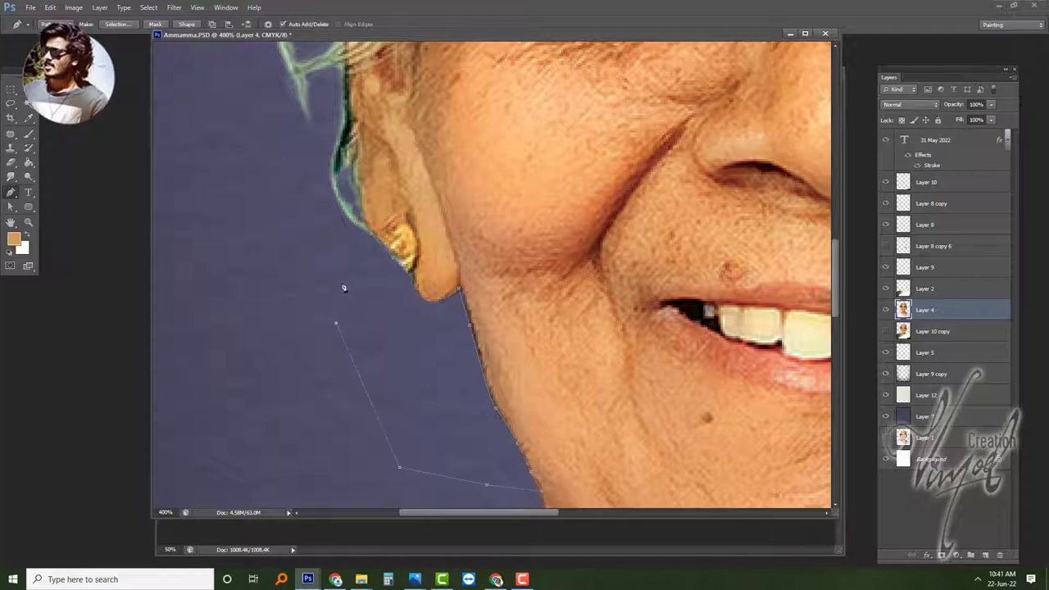
click(372, 240)
- Curve the path near the ear, delete the extra anchor, and convert it to a selection
right_click(12, 192)
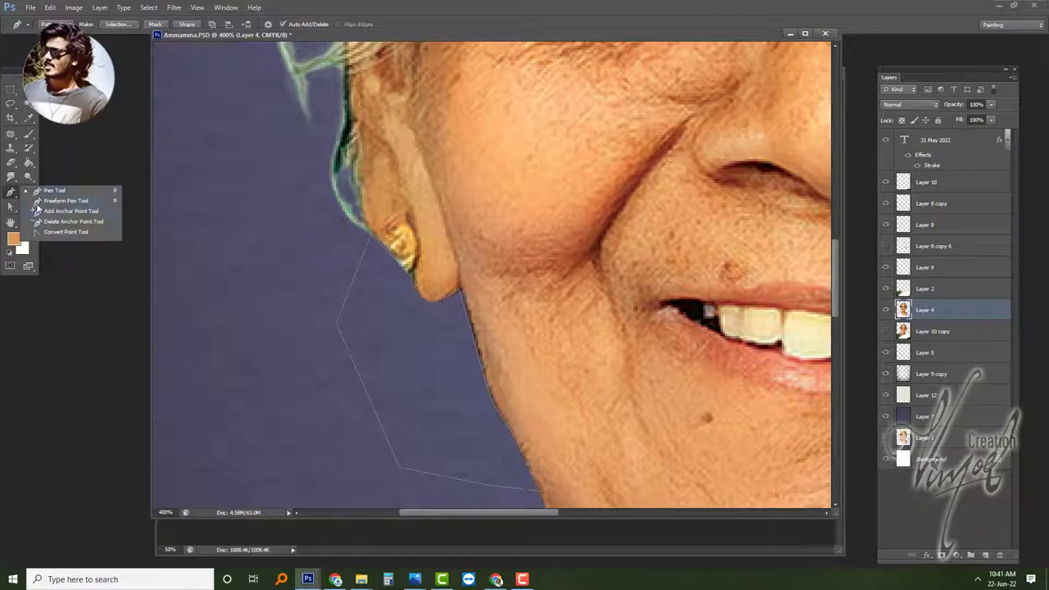
click(59, 213)
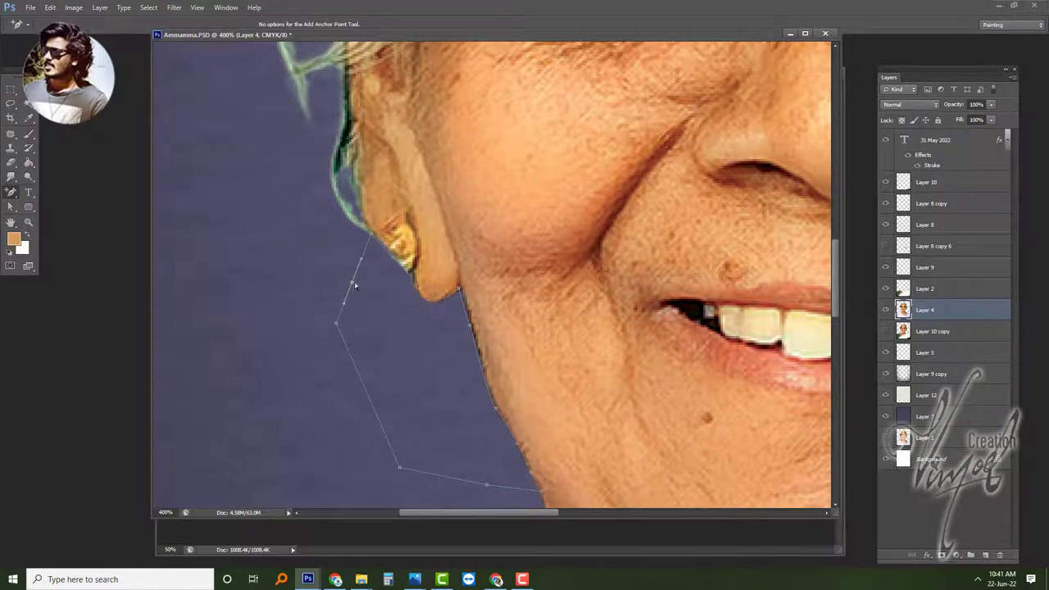
drag(353, 283, 327, 264)
right_click(12, 194)
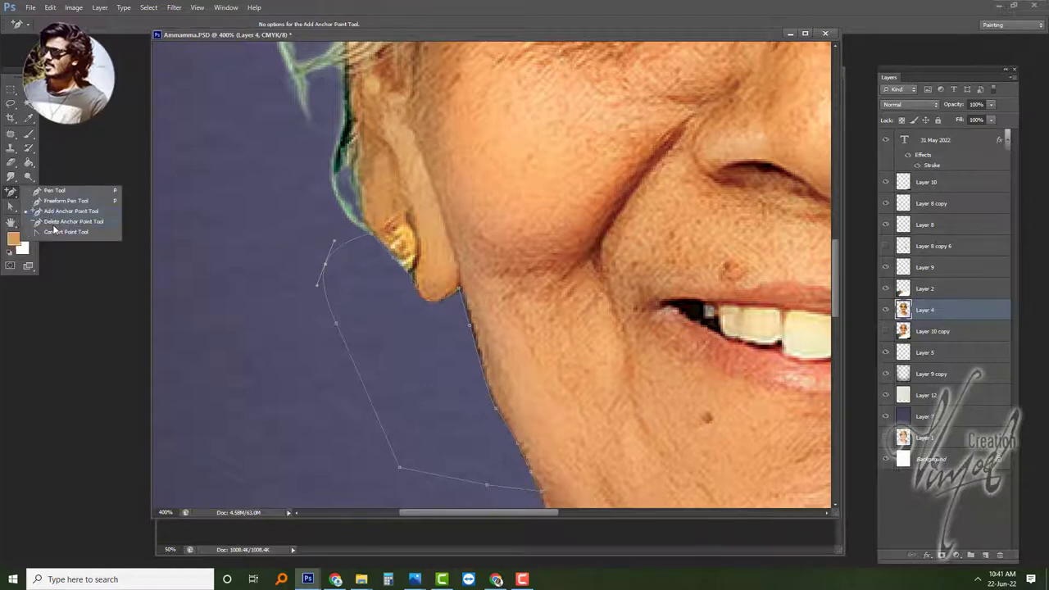
click(58, 221)
click(327, 271)
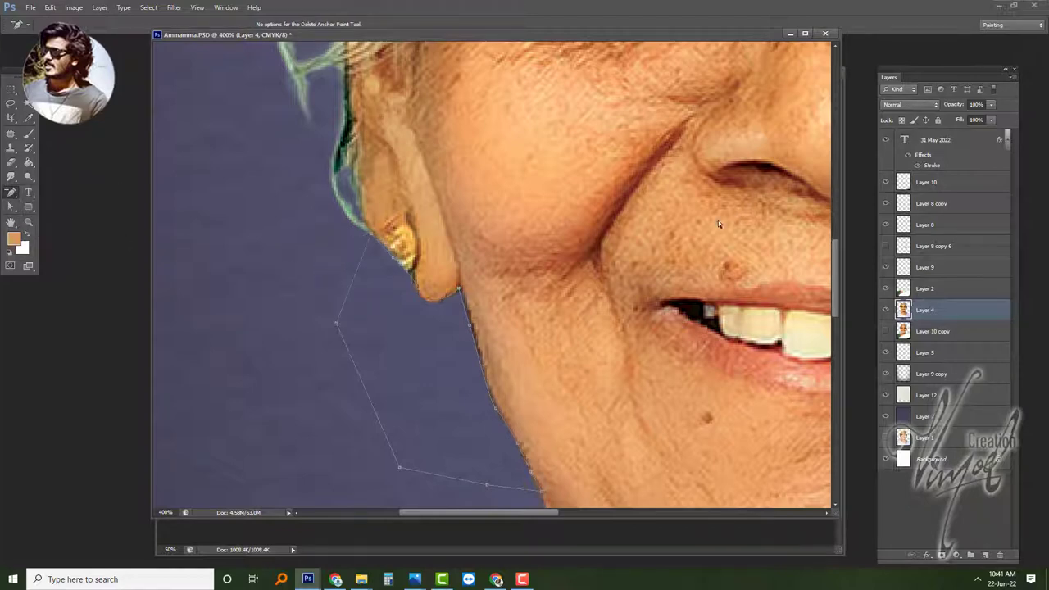
key(ctrl+Return)
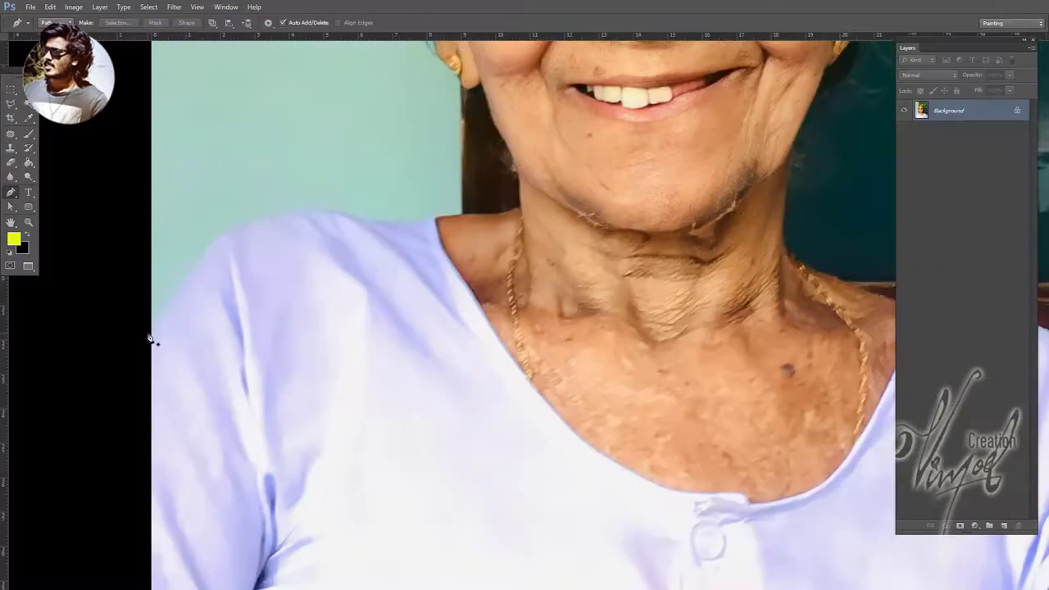
- Start the work path along the shirt's shoulder edge toward the neck and jaw
click(178, 287)
drag(310, 211, 438, 220)
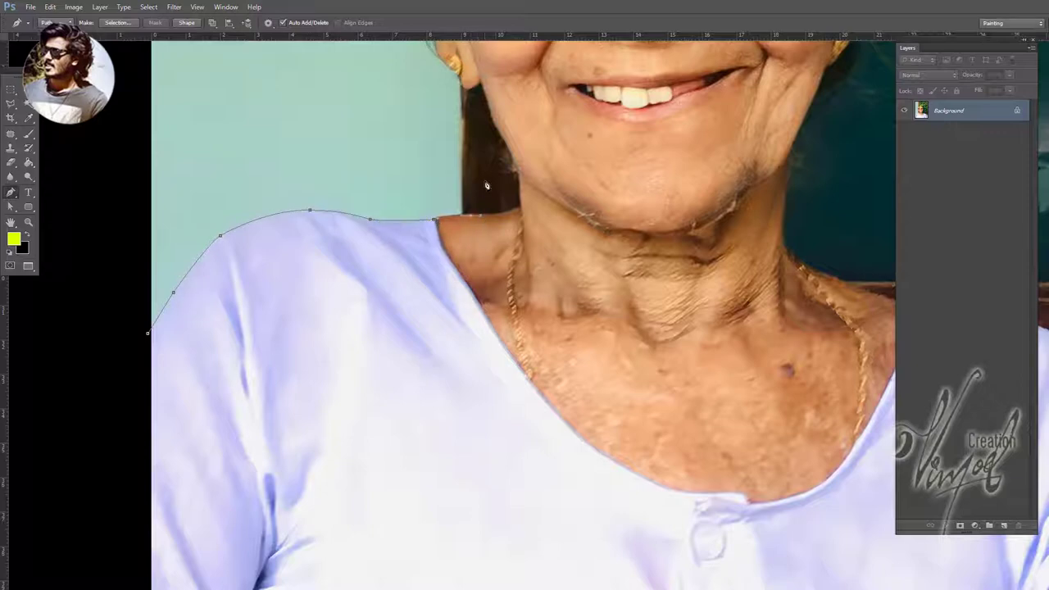
scroll(486, 186, up, 3)
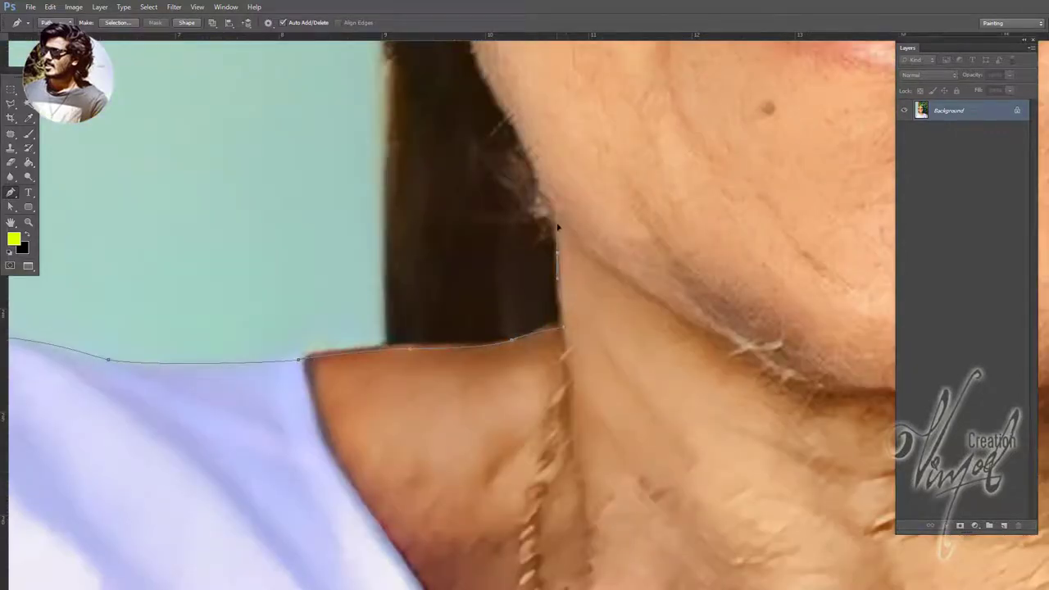
drag(558, 228, 465, 368)
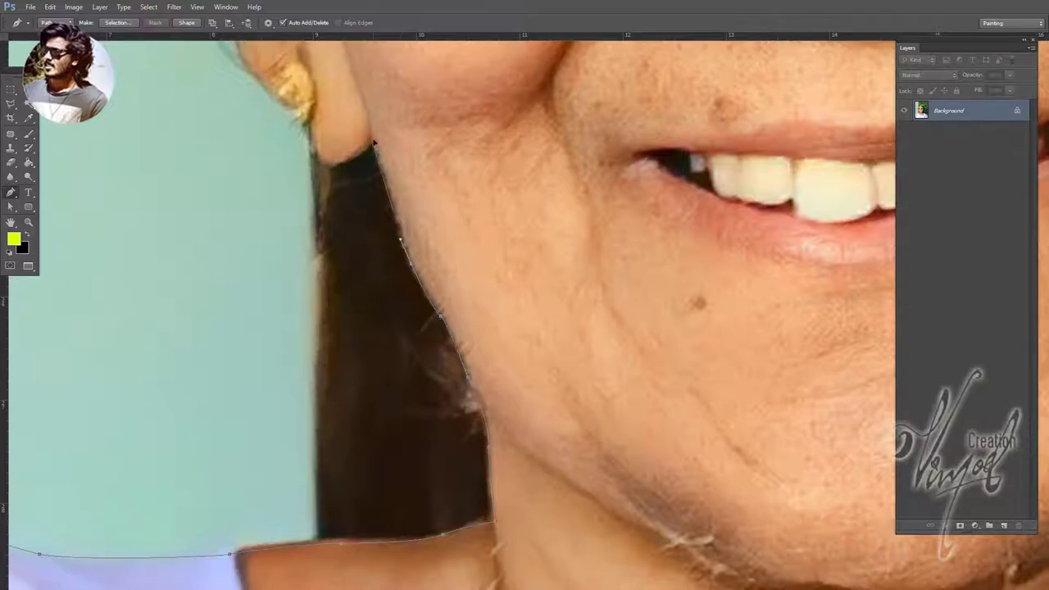
mouse_move(386, 146)
mouse_down()
mouse_move(522, 348)
mouse_move(470, 361)
mouse_up()
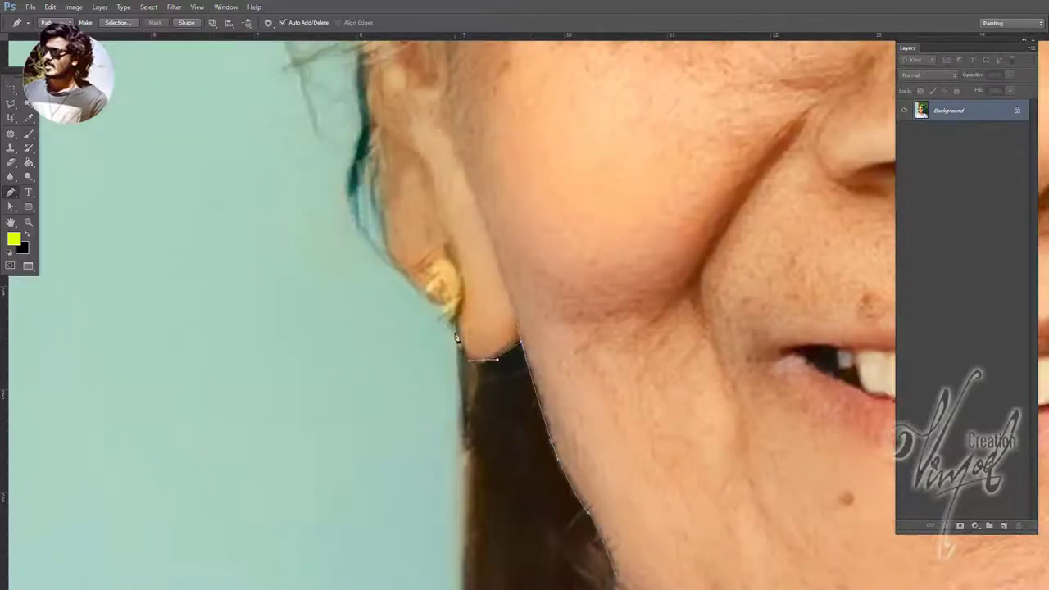
drag(455, 326, 388, 409)
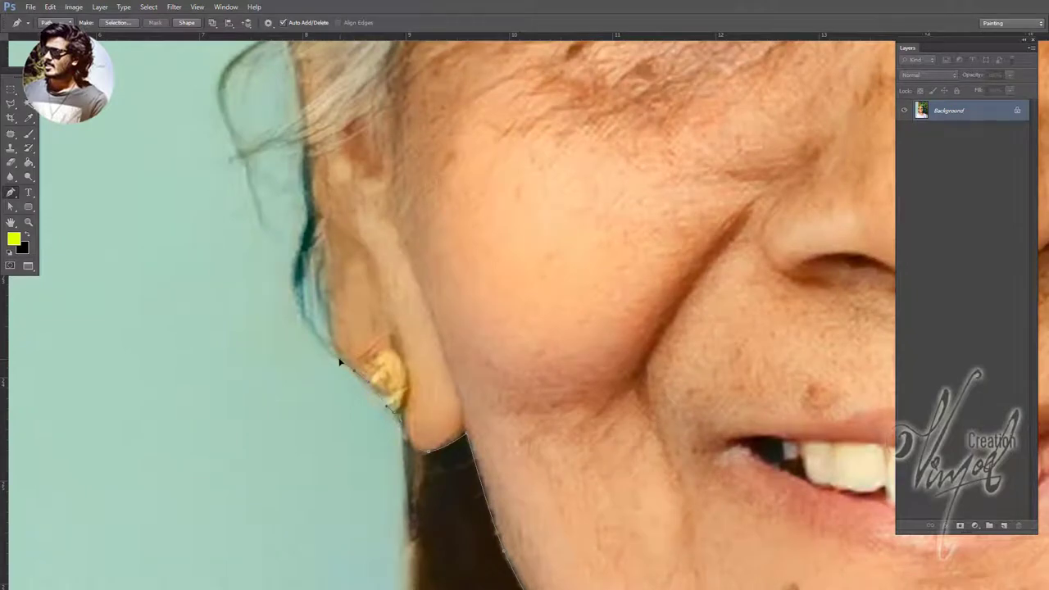
- Add curved anchors along the hair beside the ear up toward the forehead
drag(291, 250, 414, 447)
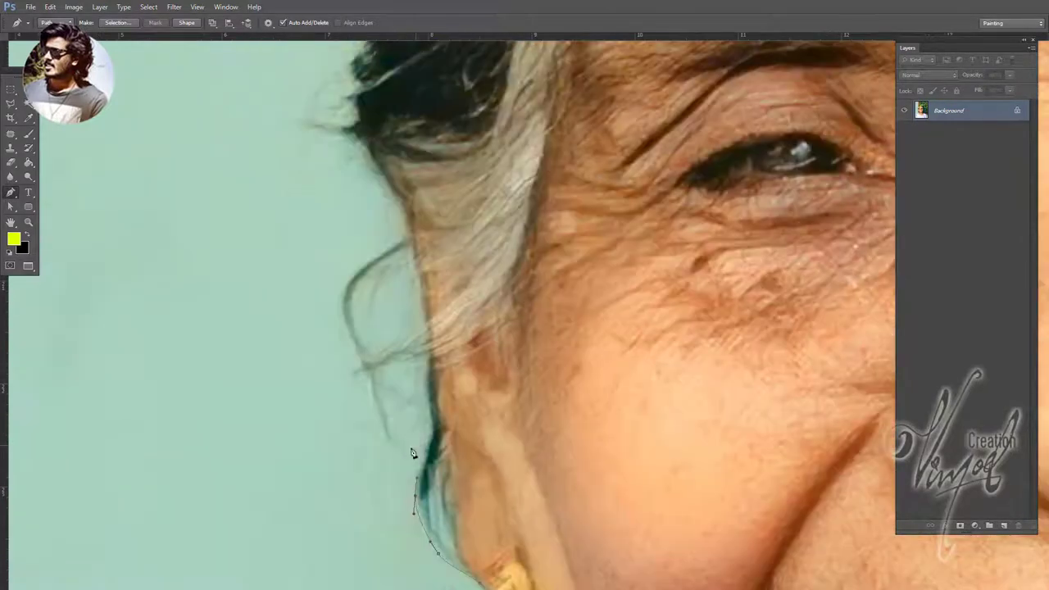
mouse_move(328, 256)
mouse_down()
mouse_move(378, 221)
mouse_move(402, 233)
mouse_up()
drag(421, 154, 391, 380)
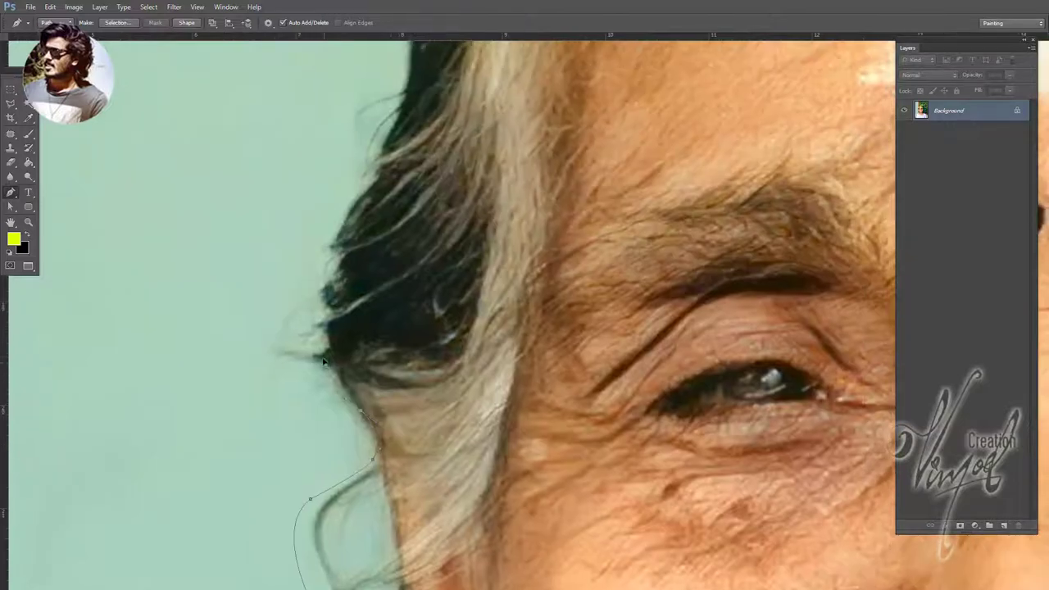
drag(327, 350, 332, 330)
drag(343, 260, 348, 344)
mouse_move(388, 284)
mouse_down()
mouse_move(394, 272)
mouse_move(345, 385)
mouse_up()
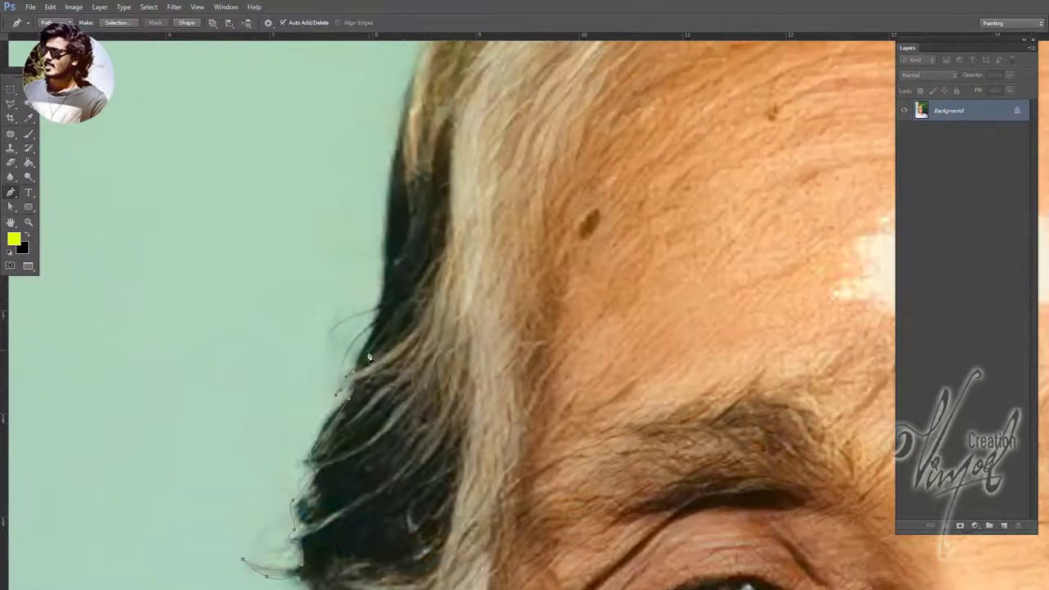
drag(316, 282, 373, 301)
drag(382, 256, 333, 401)
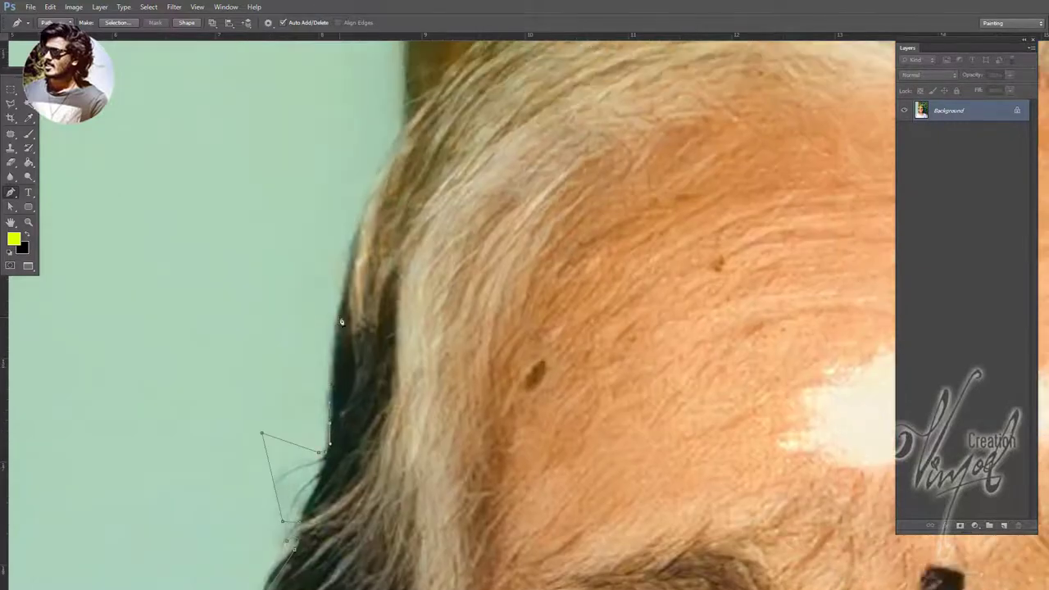
- Trace the hairline across the crown of the head
scroll(333, 361, up, 2)
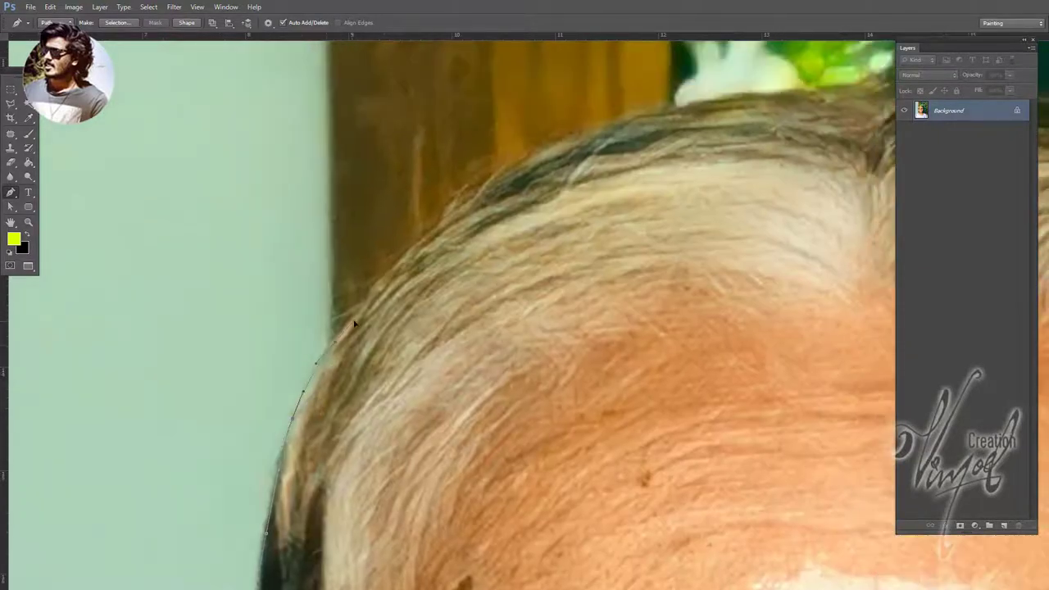
drag(377, 287, 323, 300)
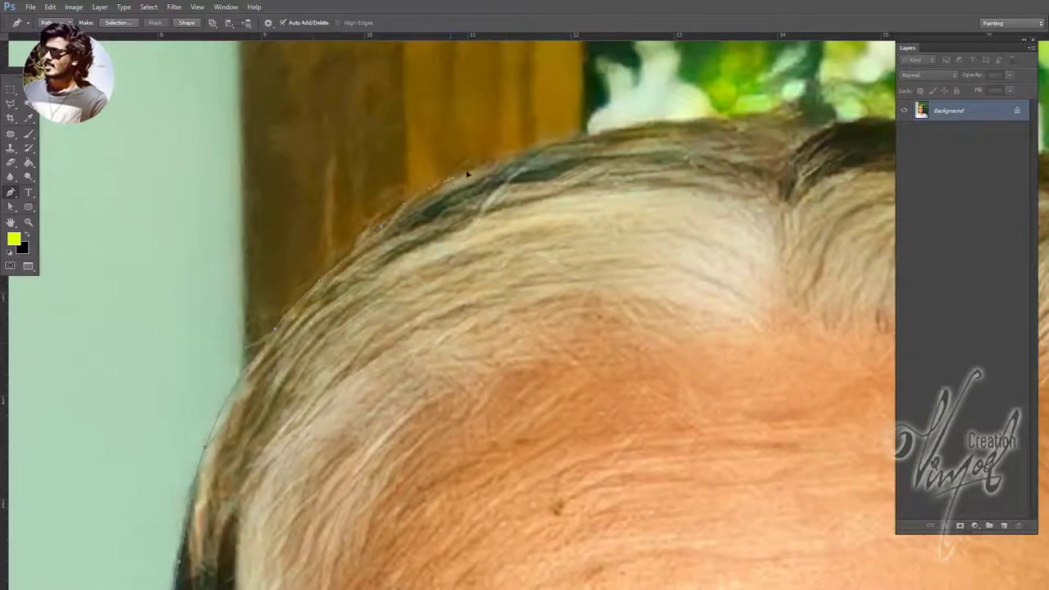
drag(467, 174, 260, 247)
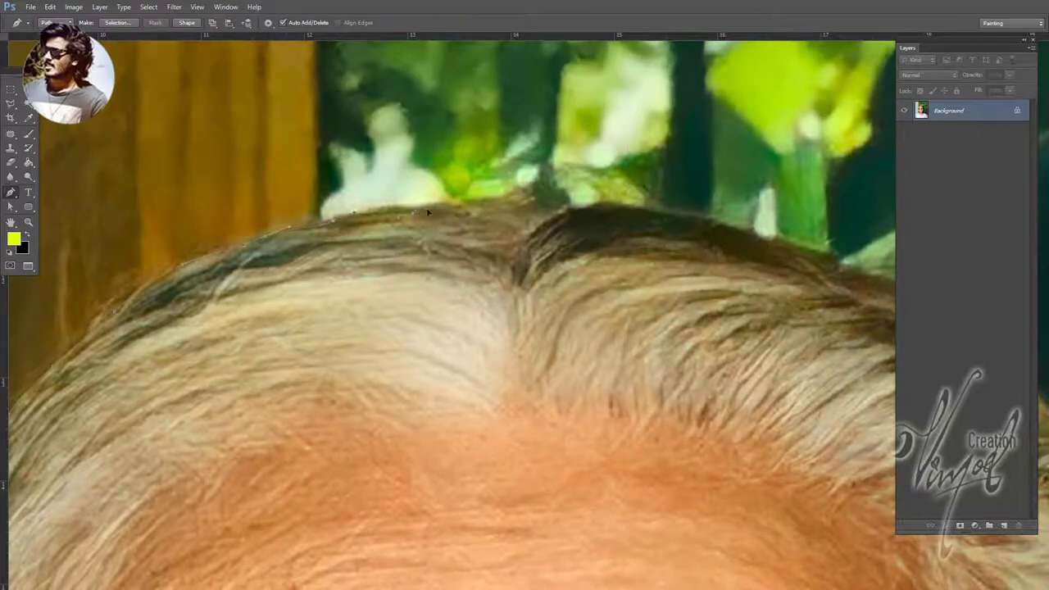
drag(464, 215, 358, 307)
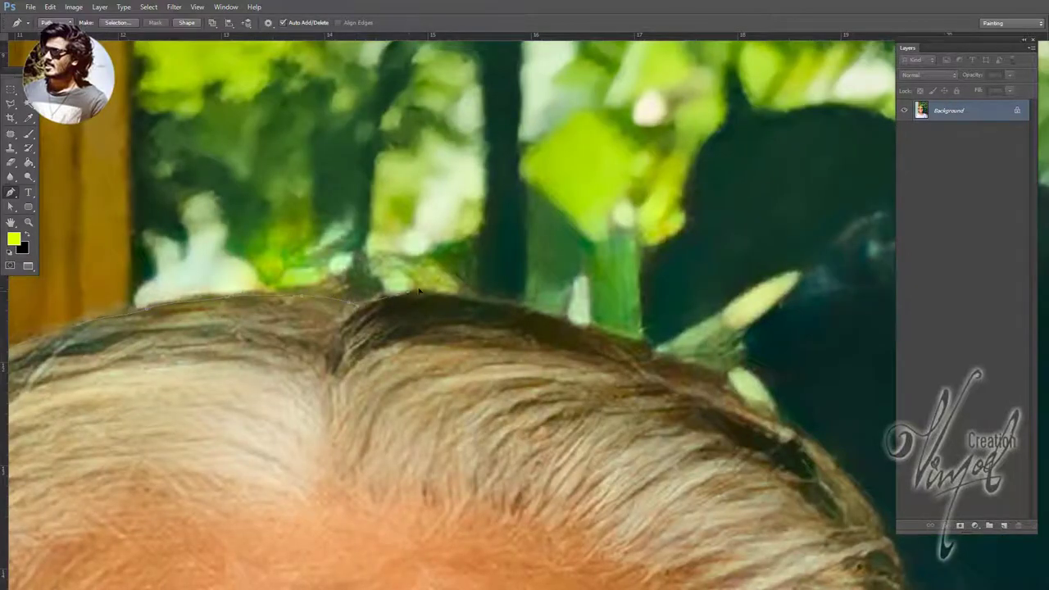
click(479, 306)
click(547, 318)
drag(547, 318, 358, 240)
click(463, 273)
mouse_move(545, 303)
mouse_down()
mouse_move(566, 321)
mouse_move(537, 308)
mouse_up()
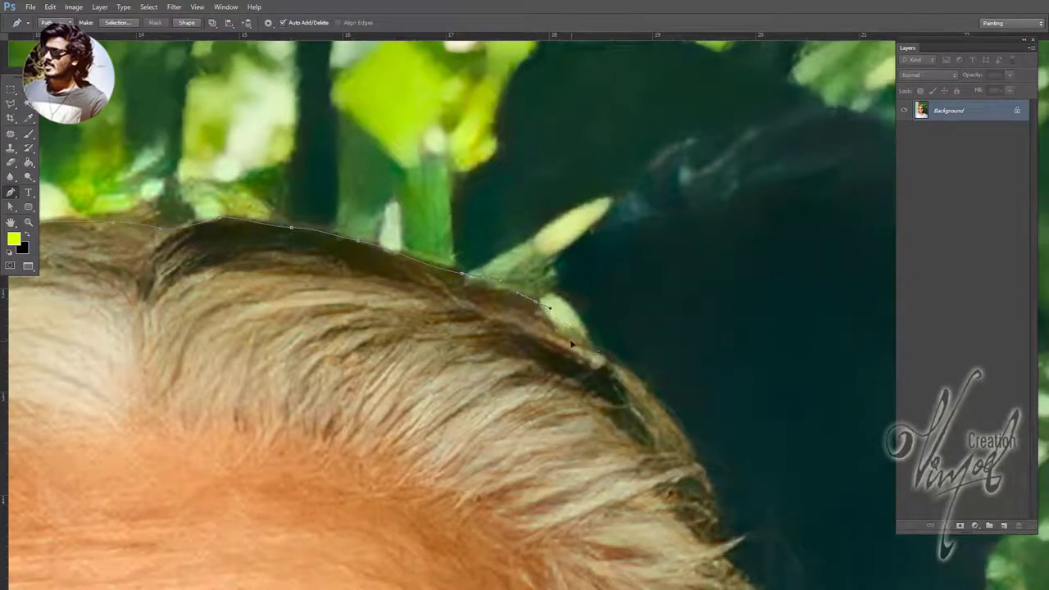
- Continue the outline down the far side of the hair beside the eye
click(664, 393)
click(717, 484)
mouse_move(729, 526)
mouse_down()
mouse_move(574, 266)
mouse_move(572, 288)
mouse_up()
mouse_move(626, 307)
mouse_down()
mouse_move(461, 111)
mouse_move(492, 132)
mouse_up()
click(520, 211)
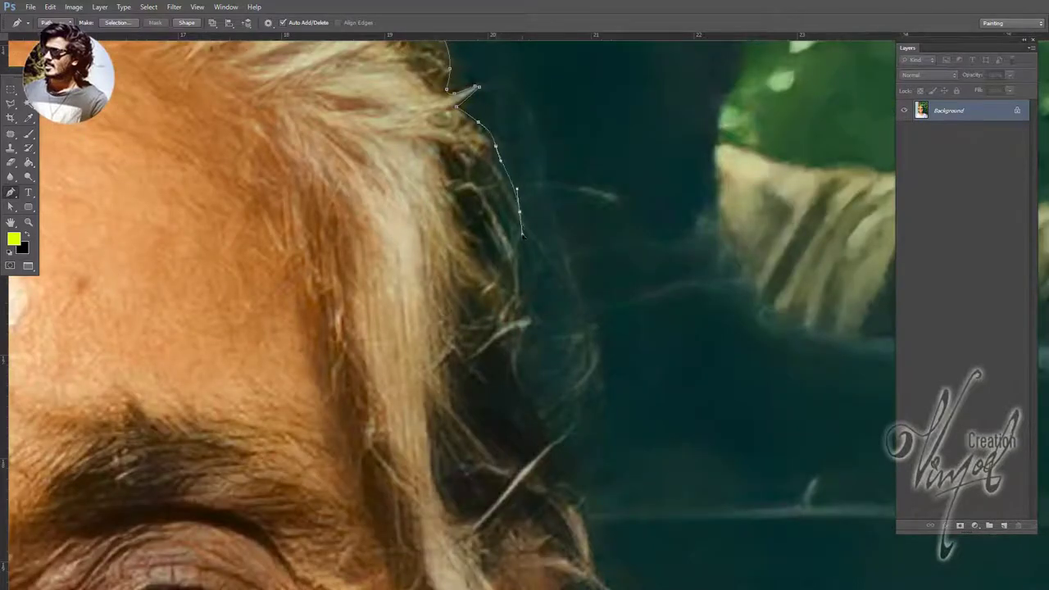
mouse_move(515, 259)
mouse_down()
mouse_move(520, 289)
mouse_move(542, 277)
mouse_move(493, 325)
mouse_up()
scroll(525, 246, down, 2)
scroll(516, 140, down, 3)
click(495, 189)
click(562, 353)
scroll(612, 276, down, 3)
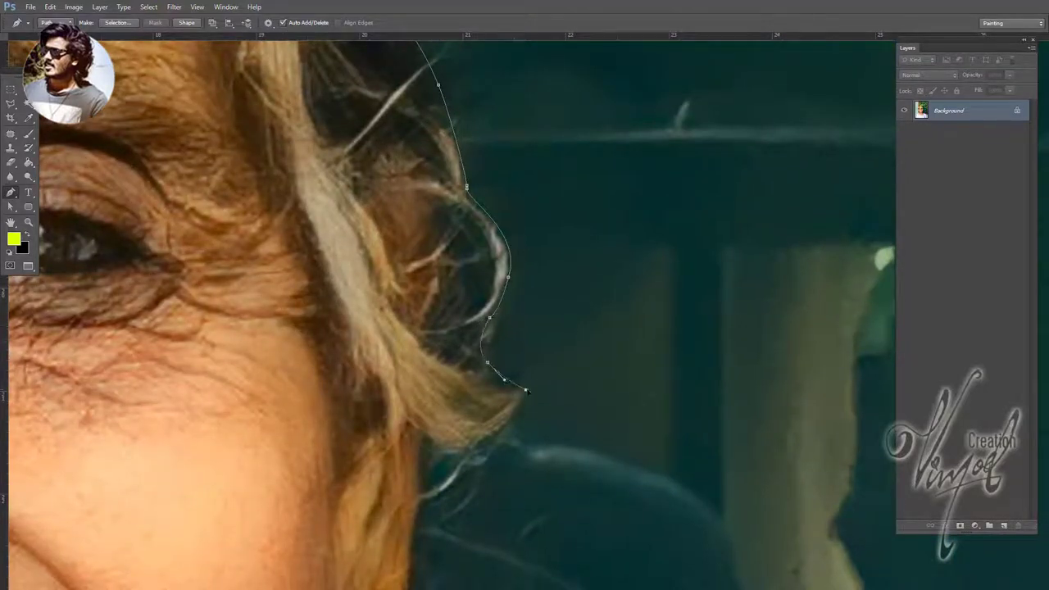
- Curve the path around the ear
drag(534, 392, 551, 289)
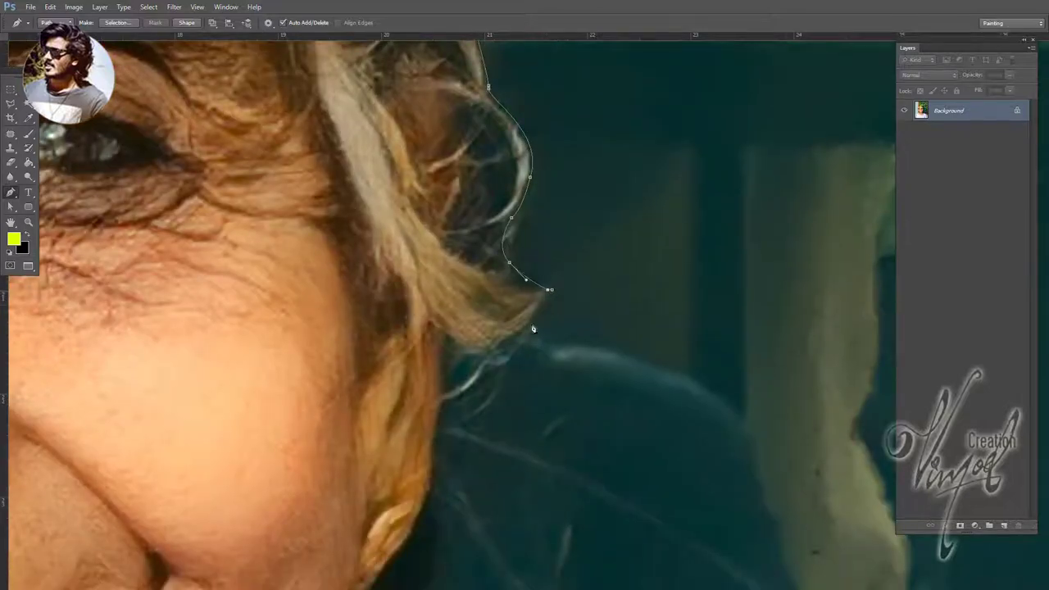
click(446, 414)
drag(446, 414, 487, 170)
click(475, 216)
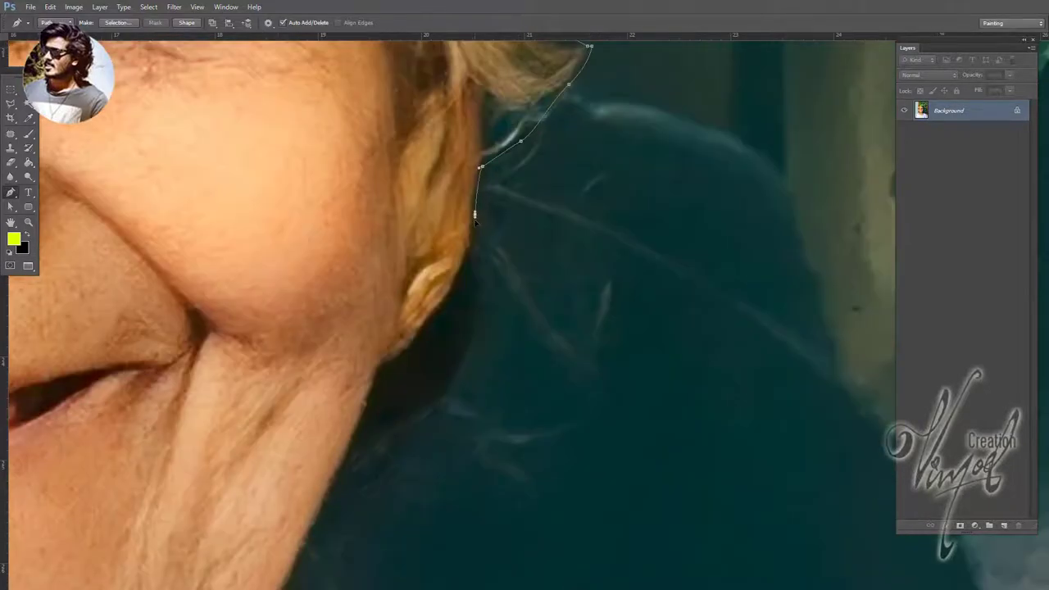
scroll(528, 176, down, 5)
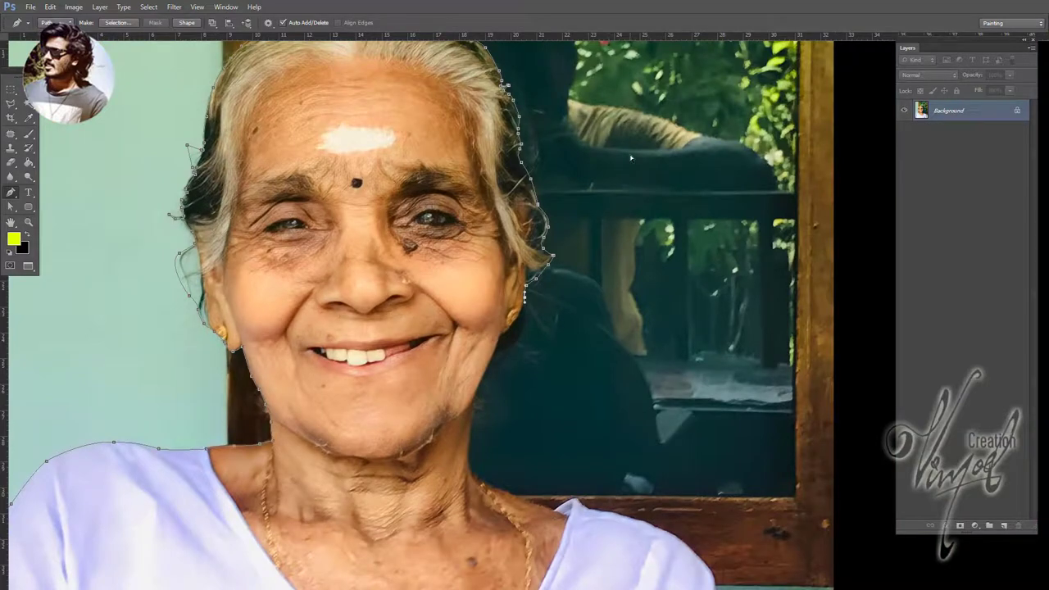
scroll(516, 297, up, 2)
scroll(517, 297, up, 2)
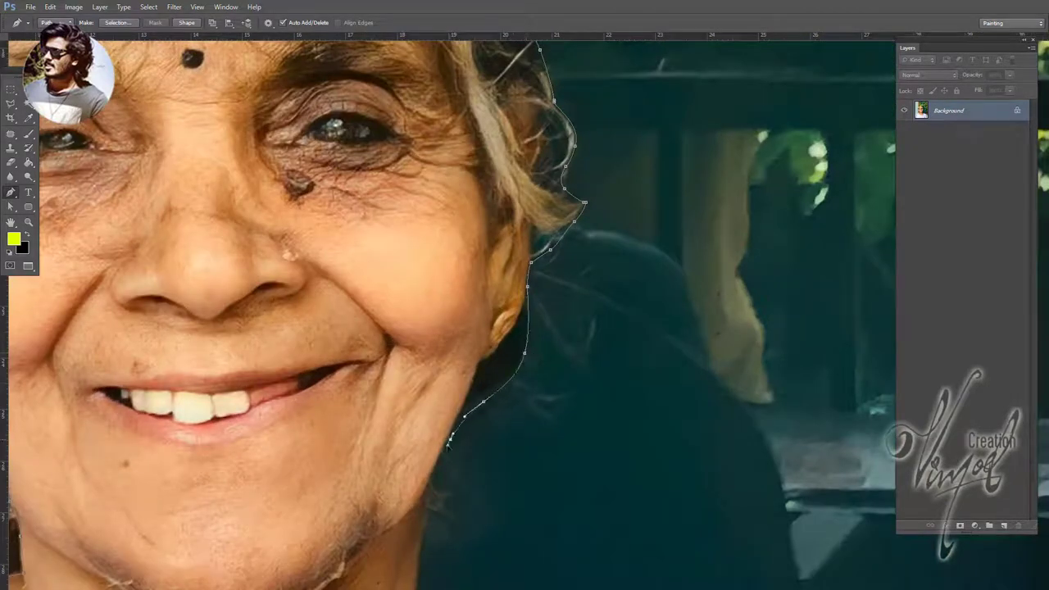
- Pan across the chin, neck, shoulder and shirt to review the traced outline
drag(507, 395, 566, 150)
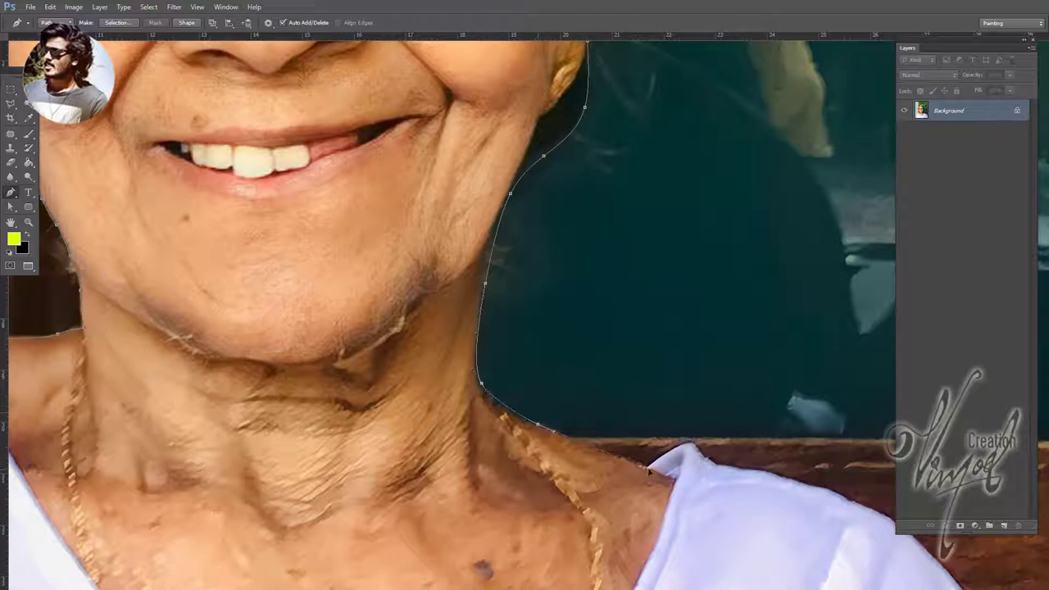
drag(651, 324, 500, 117)
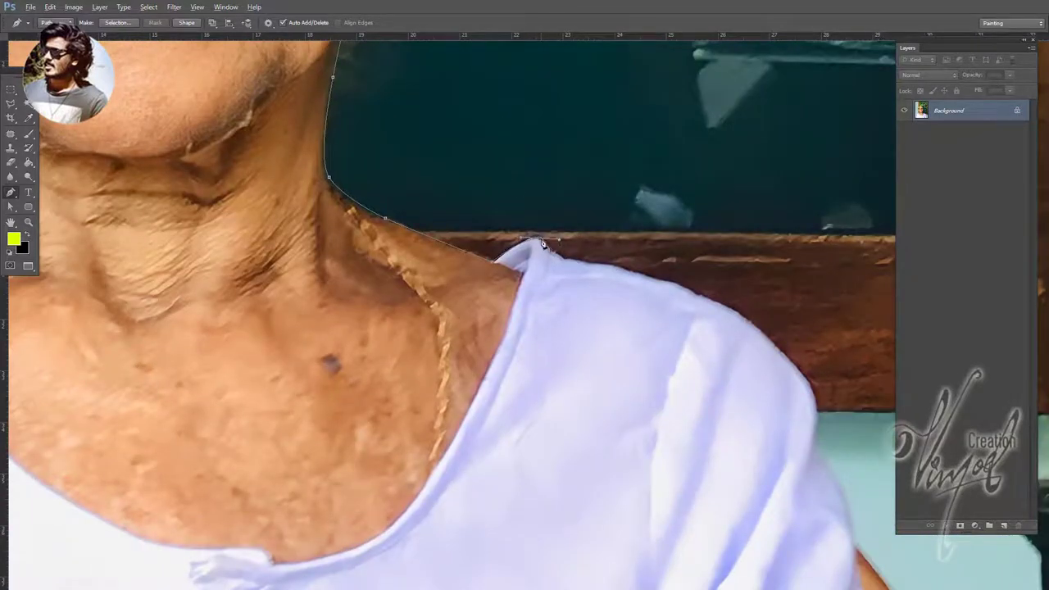
drag(669, 286, 497, 132)
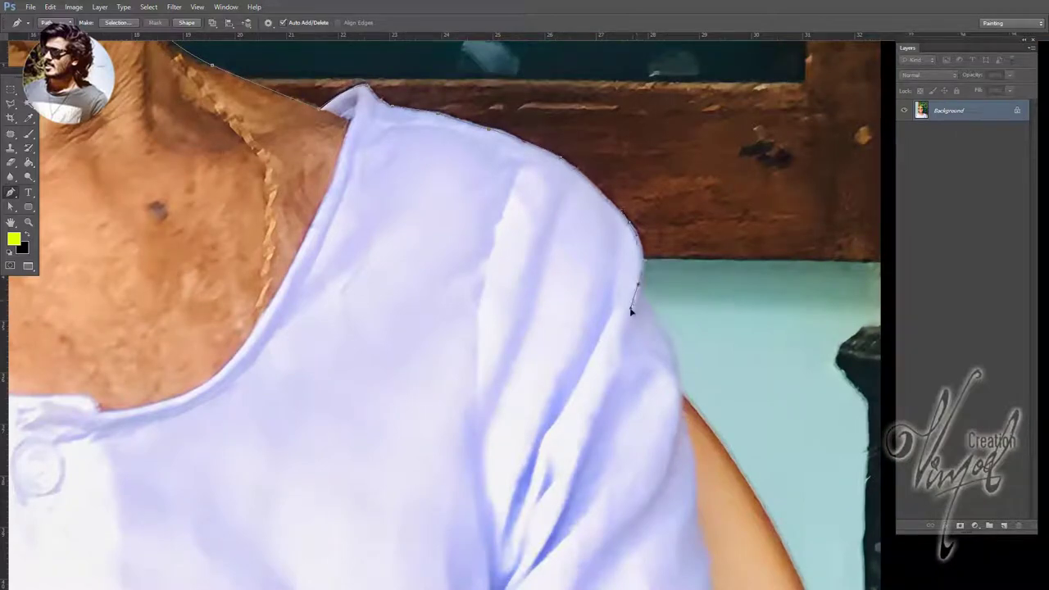
drag(640, 289, 574, 180)
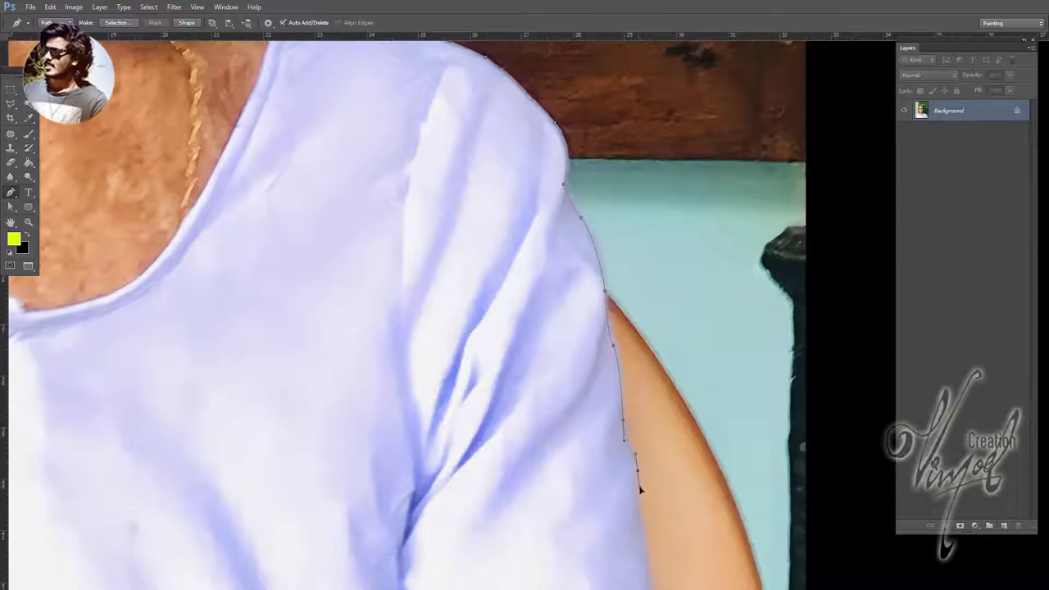
drag(652, 569, 661, 298)
drag(738, 339, 298, 307)
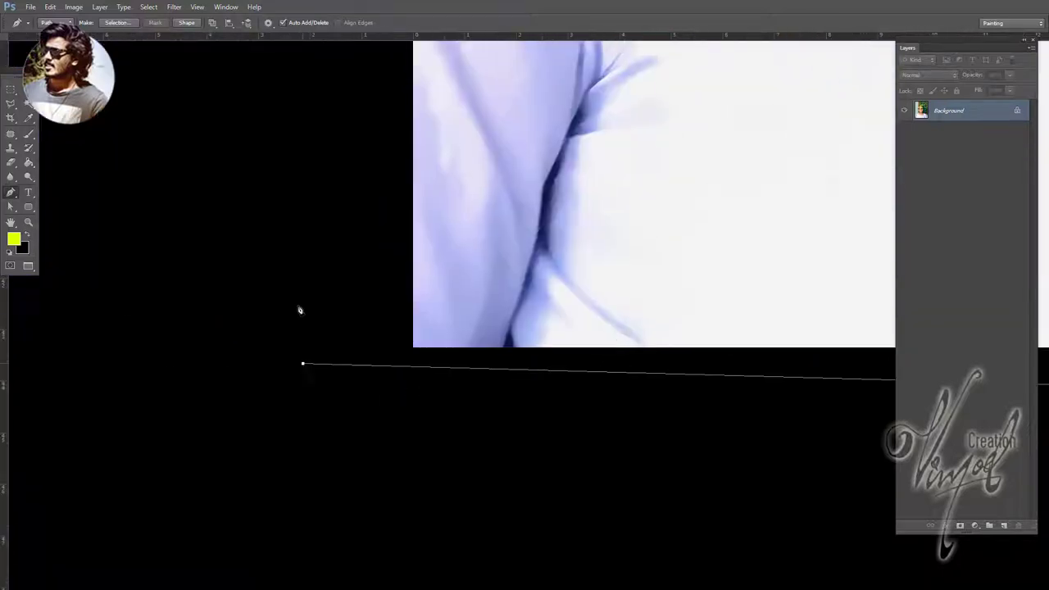
drag(309, 201, 238, 382)
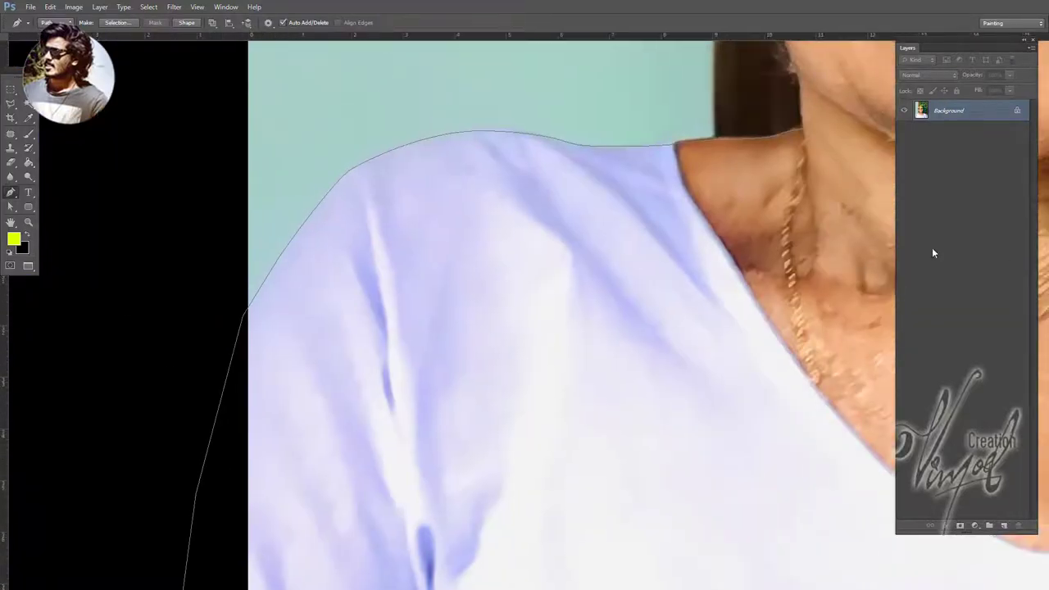
- Show the Brush panel from the Window menu, move it aside, then close it
click(226, 7)
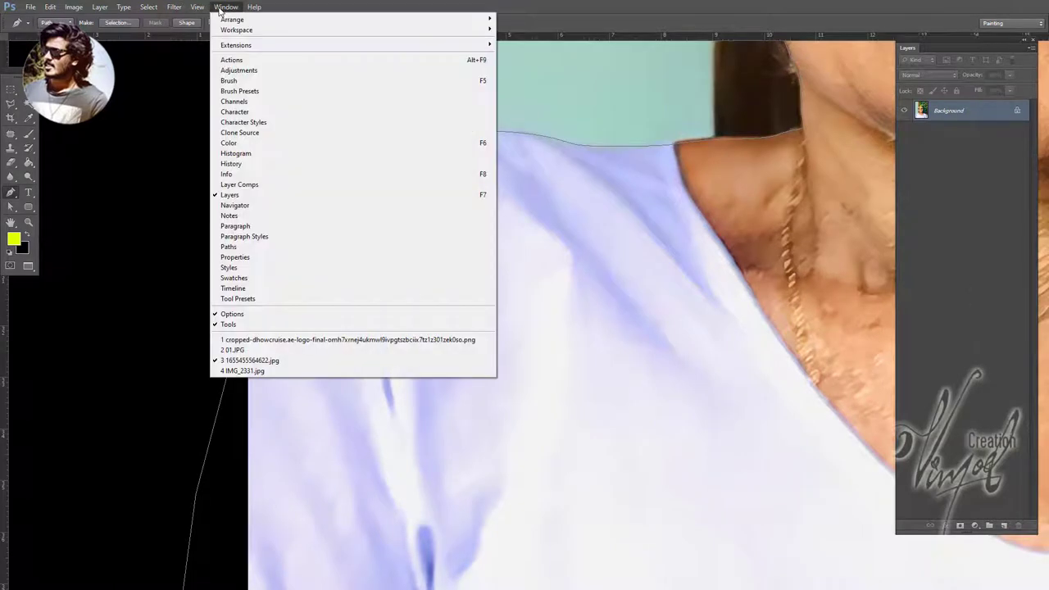
click(246, 249)
drag(967, 57, 939, 77)
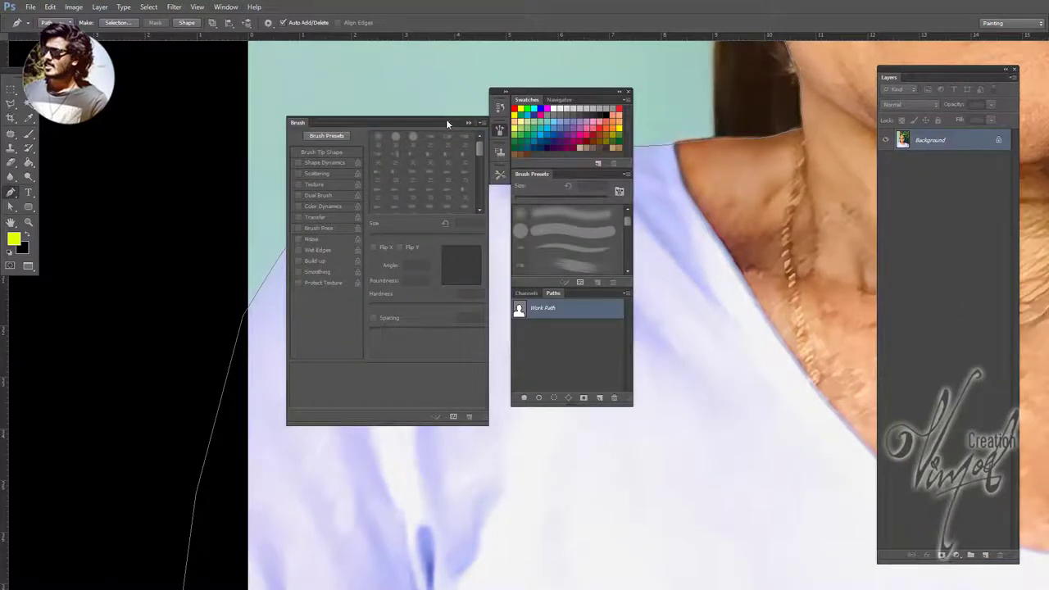
drag(448, 123, 471, 161)
click(508, 156)
- Turn the path into a selection feathered by 0.5 and copy it to a new layer
click(628, 92)
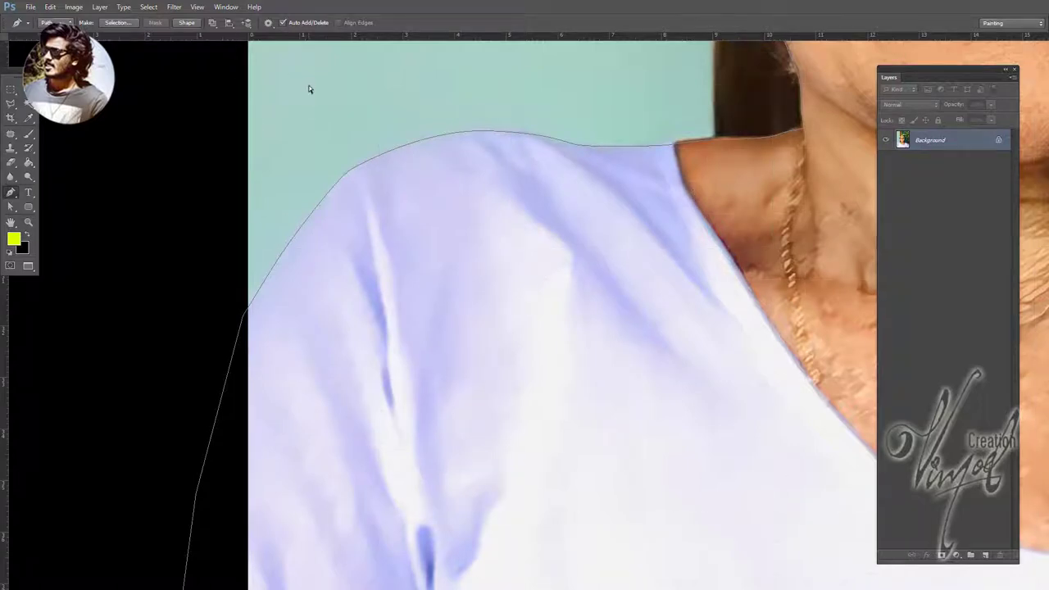
key(ctrl+Return)
click(149, 6)
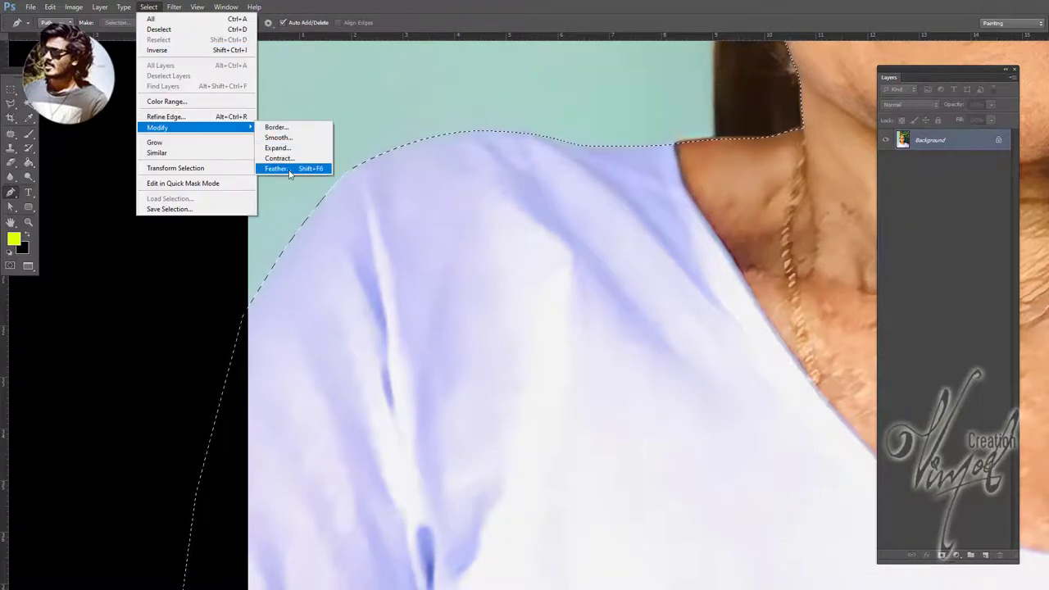
click(282, 169)
text(0.5)
key(Return)
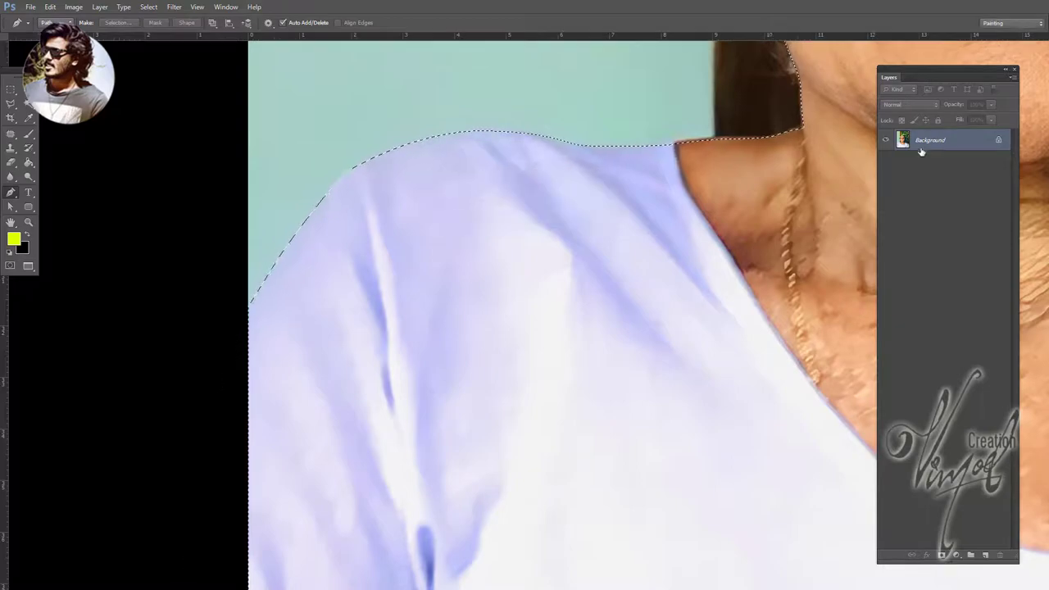
key(ctrl+j)
- Hide the Background layer, zoom out to the whole figure, and close the logo document
click(886, 161)
drag(660, 176, 544, 340)
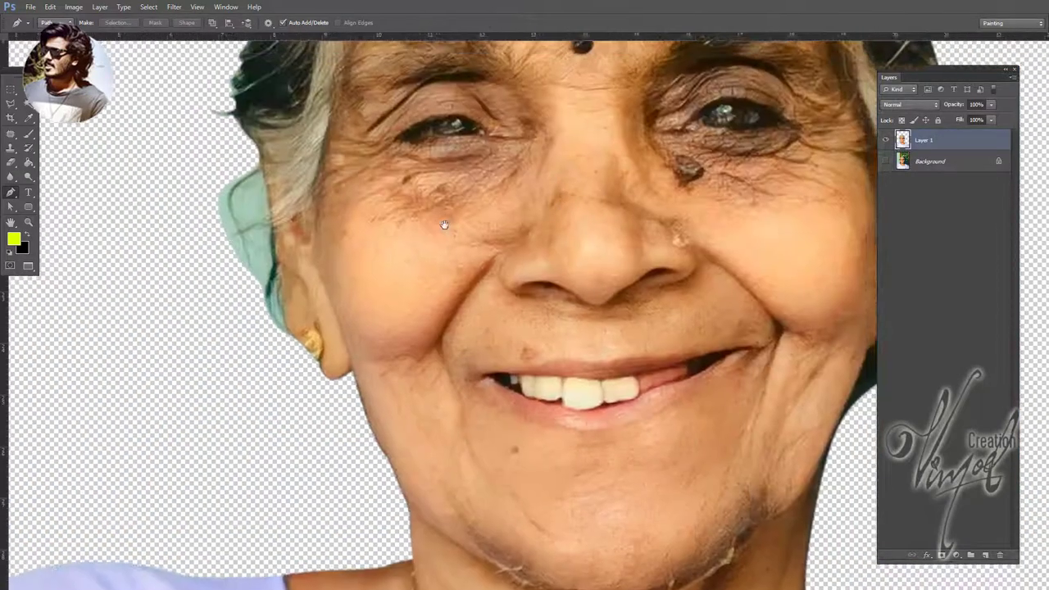
scroll(397, 107, up, 5)
click(28, 222)
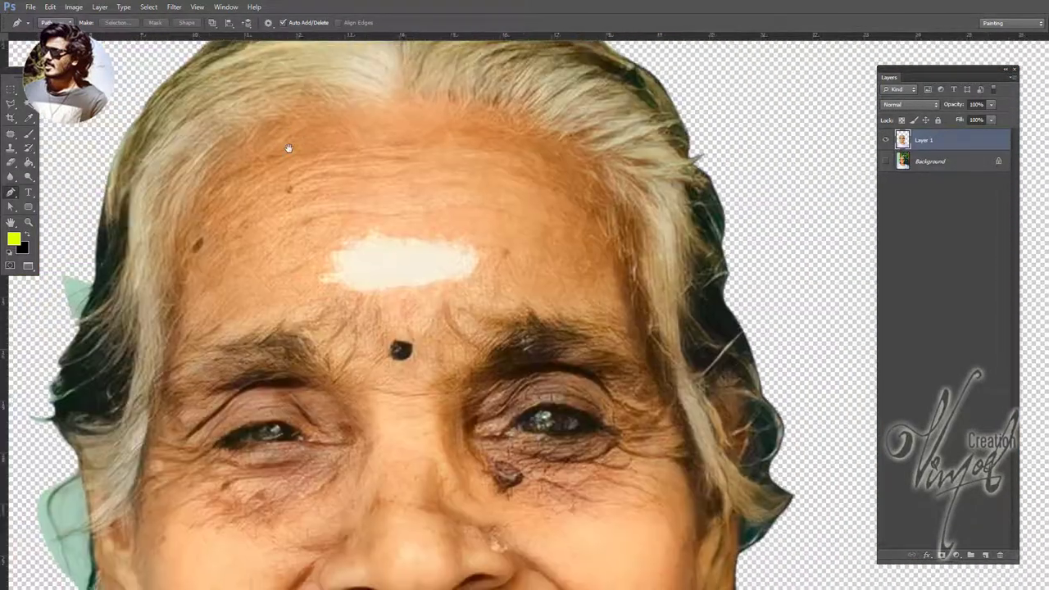
alt+click(479, 154)
right_click(479, 154)
click(514, 214)
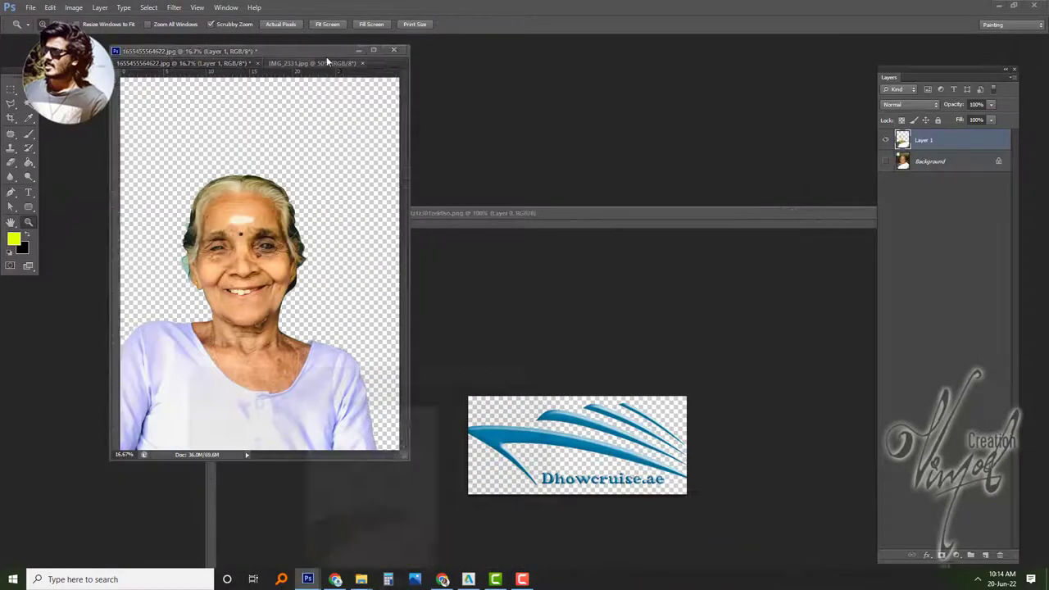
key(ctrl+w)
- Discard the logo changes and create a new CMYK document sized in inches, entering 2
key(n)
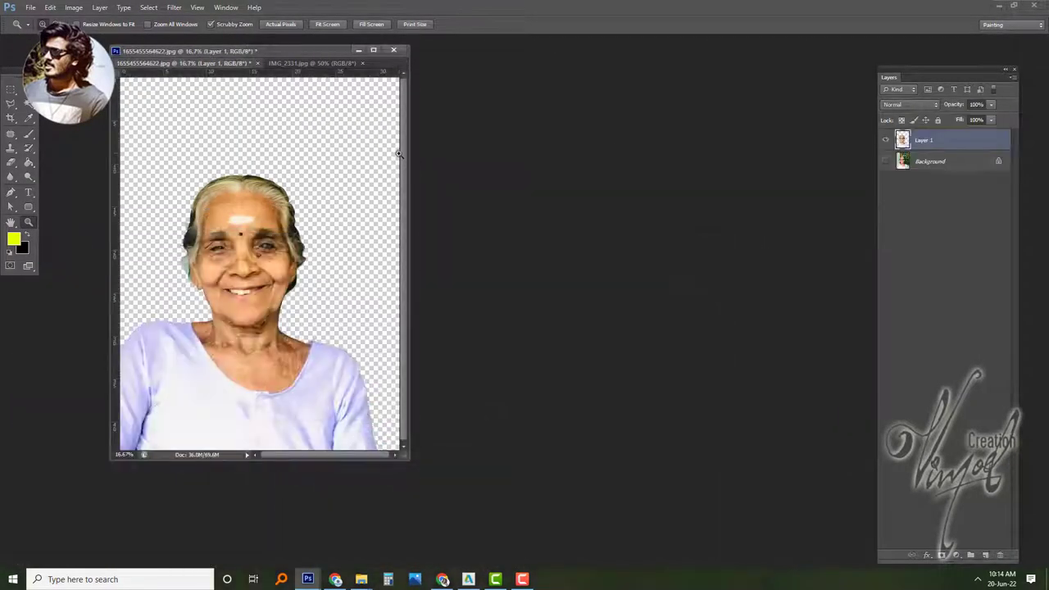
drag(625, 194, 628, 194)
key(ctrl+n)
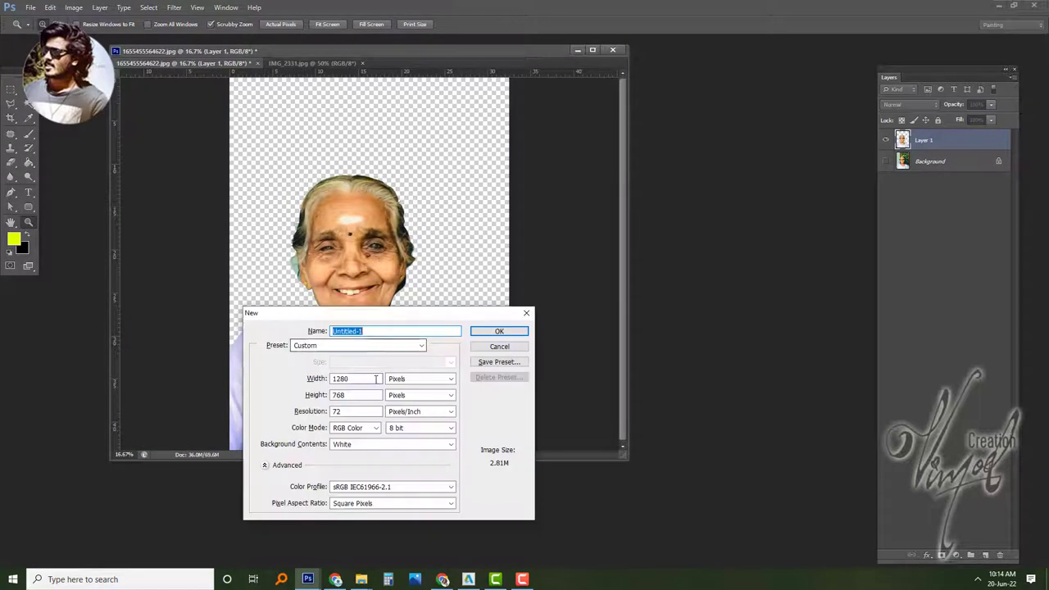
click(420, 379)
click(402, 402)
click(354, 428)
click(354, 440)
text(1)
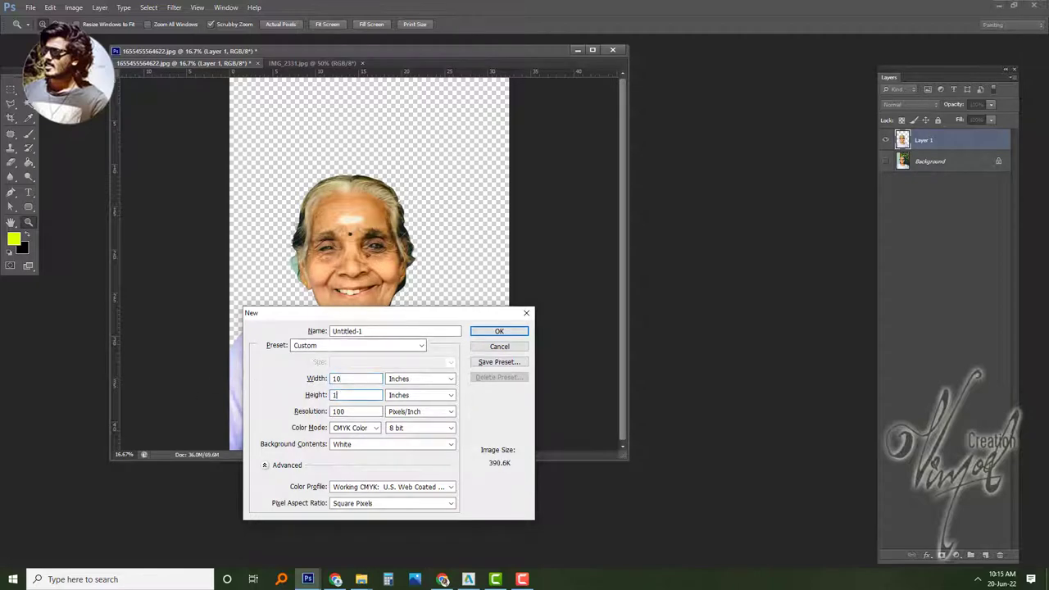
text(2)
key(Return)
- Drag the cut-out woman layer into the new Untitled-1 document
drag(410, 63, 737, 82)
key(v)
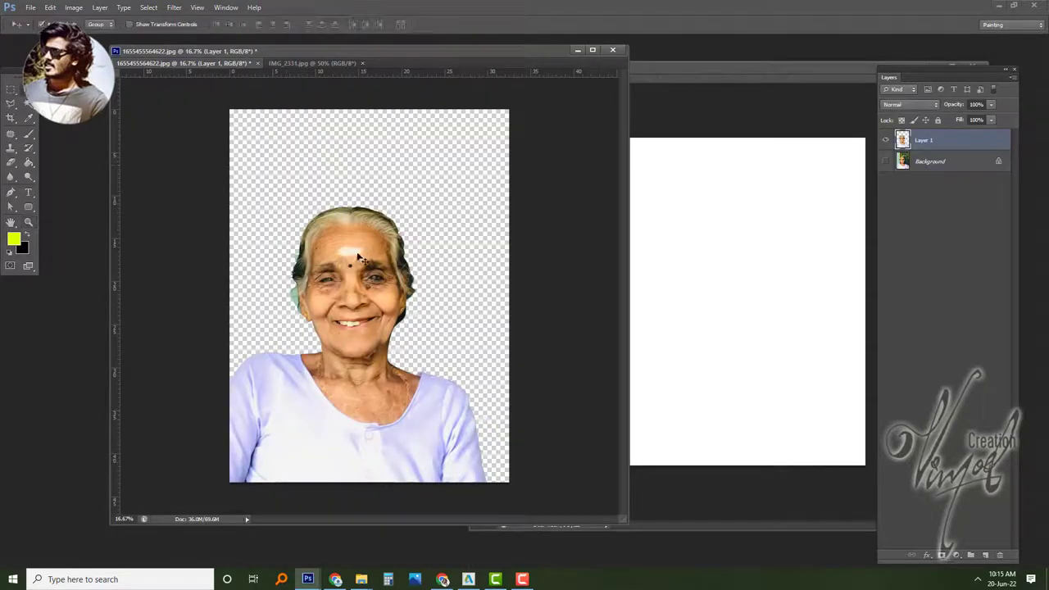
drag(359, 259, 738, 246)
drag(691, 66, 469, 98)
key(ctrl+minus)
- Scale the cut-out portrait down to about 40% and centre it on the canvas
key(ctrl+t)
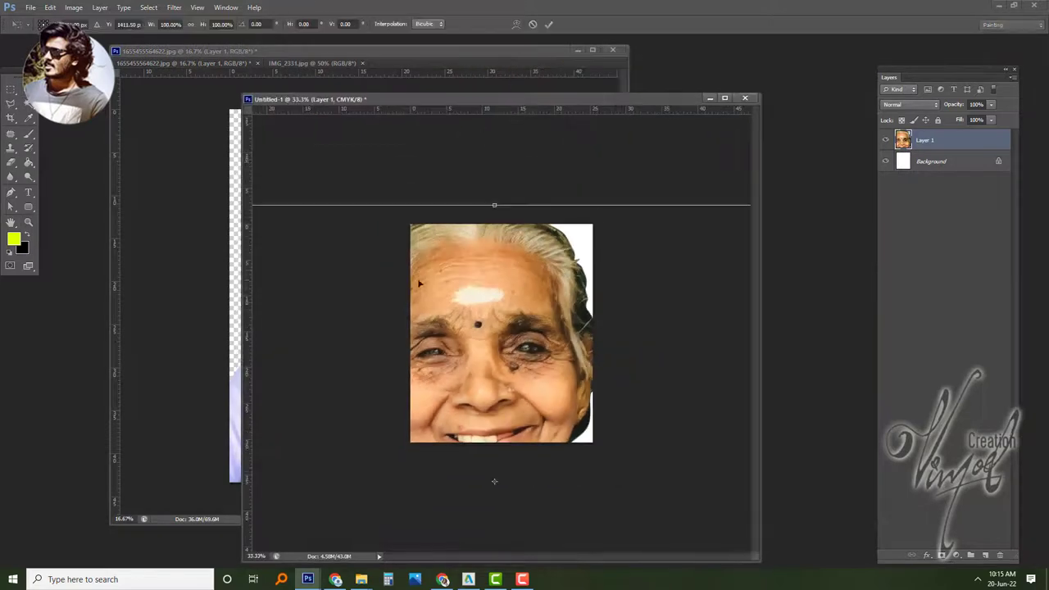
drag(452, 227, 536, 348)
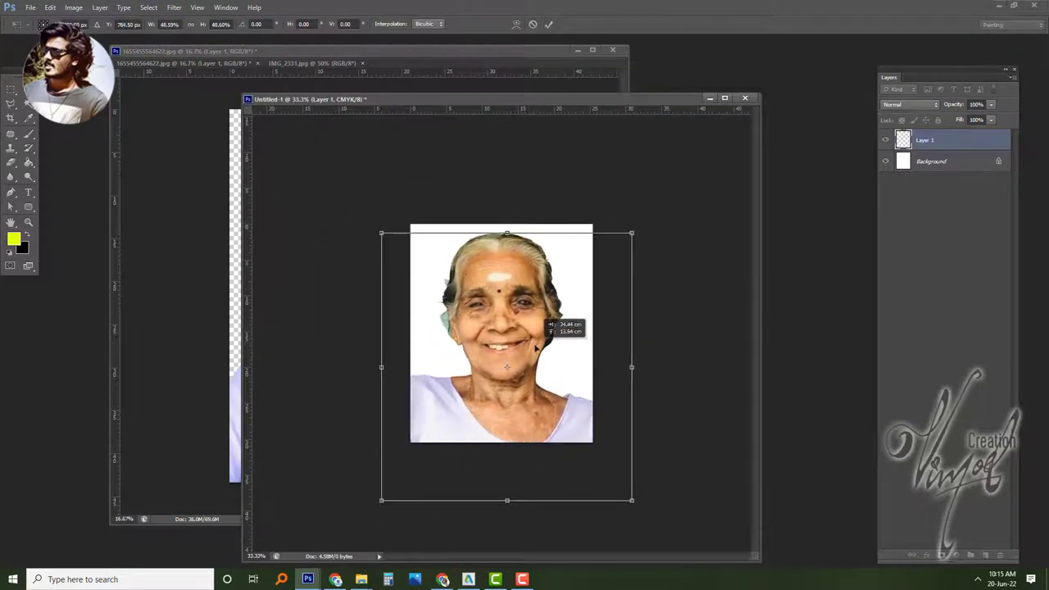
key(ctrl+plus)
key(ctrl+plus)
key(ctrl+plus)
key(ctrl+minus)
key(ctrl+minus)
drag(696, 178, 637, 217)
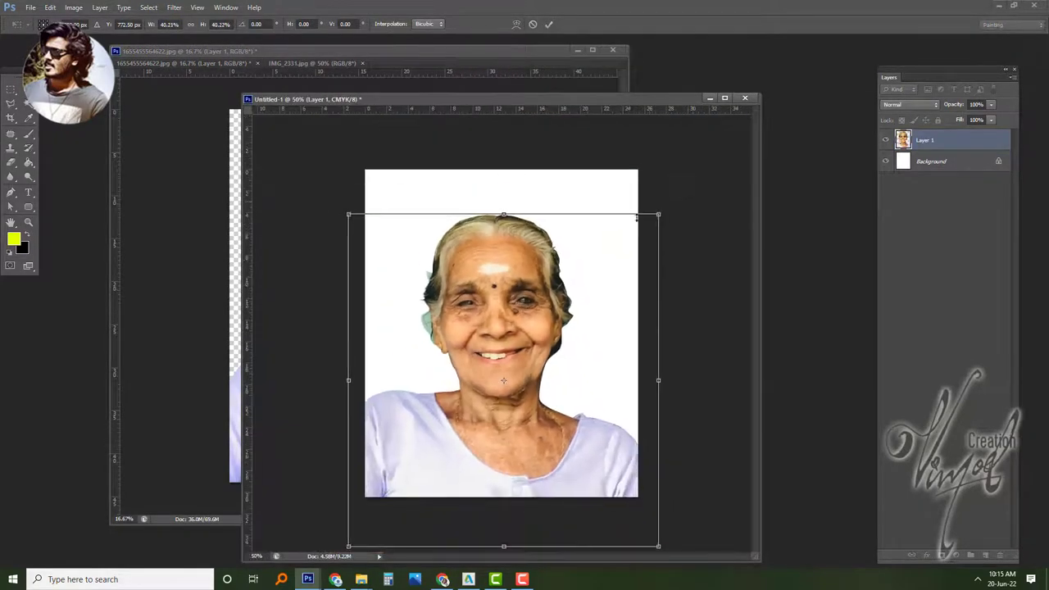
drag(510, 271, 517, 261)
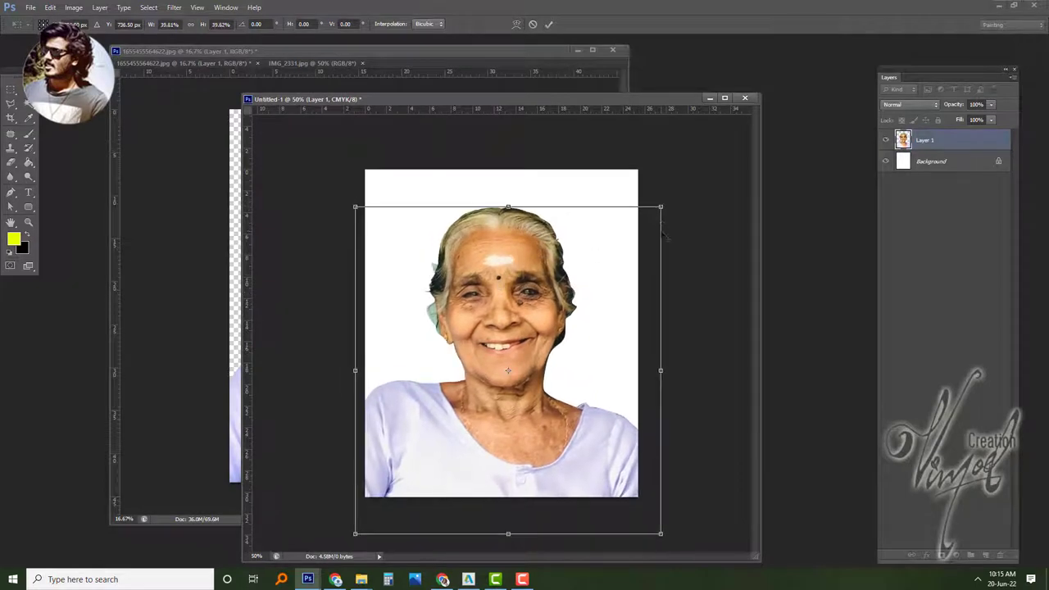
key(Return)
key(ctrl+plus)
key(ctrl+plus)
key(ctrl+minus)
key(ctrl+minus)
- Drag the green-saree body layer from 01.JPG into the portrait document
click(462, 55)
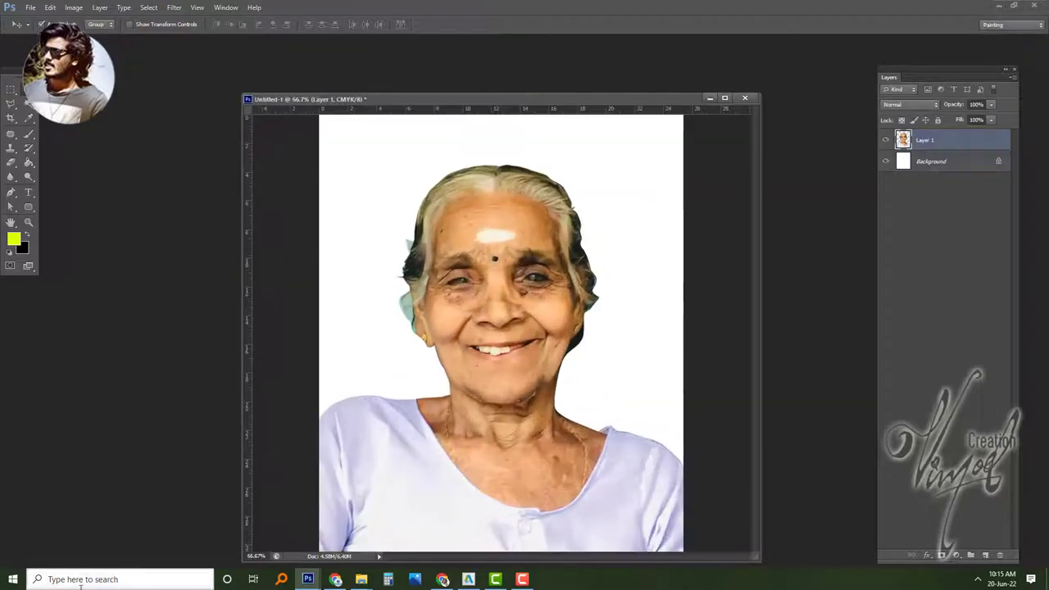
click(328, 533)
drag(445, 171, 368, 8)
mouse_move(354, 369)
mouse_down()
mouse_move(368, 248)
mouse_move(492, 501)
mouse_up()
- Close 01.JPG without saving, and scale the saree body down into place beneath the face
key(ctrl+w)
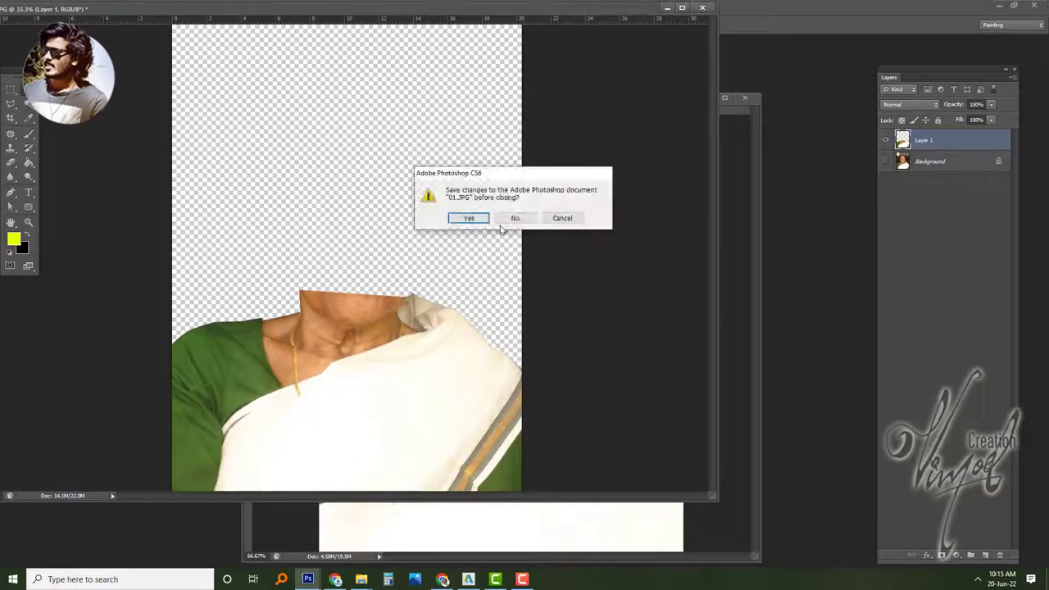
click(514, 218)
key(ctrl+minus)
key(ctrl+t)
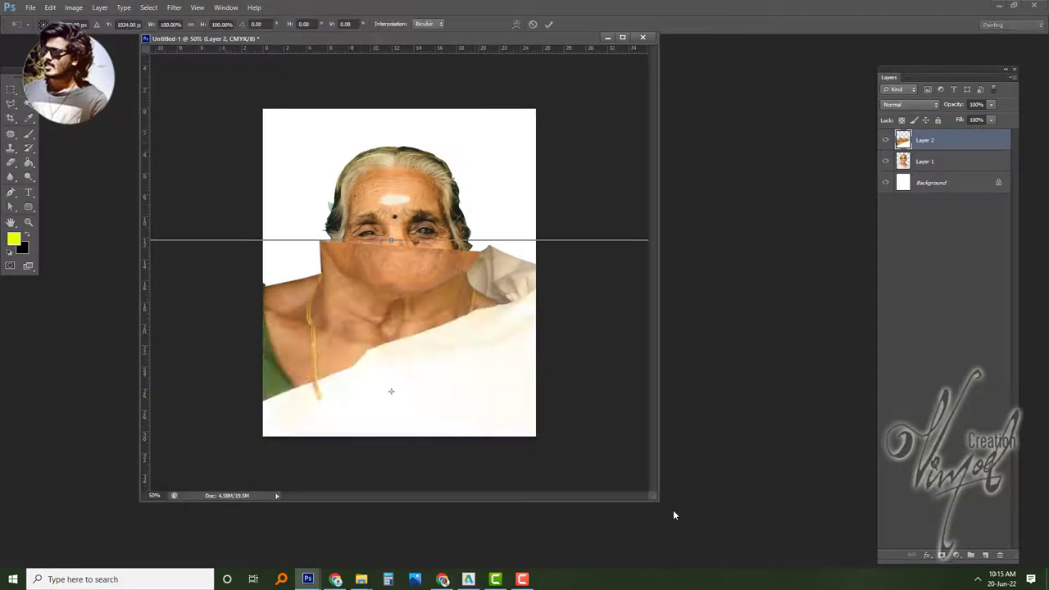
drag(660, 501, 853, 565)
drag(749, 285, 629, 354)
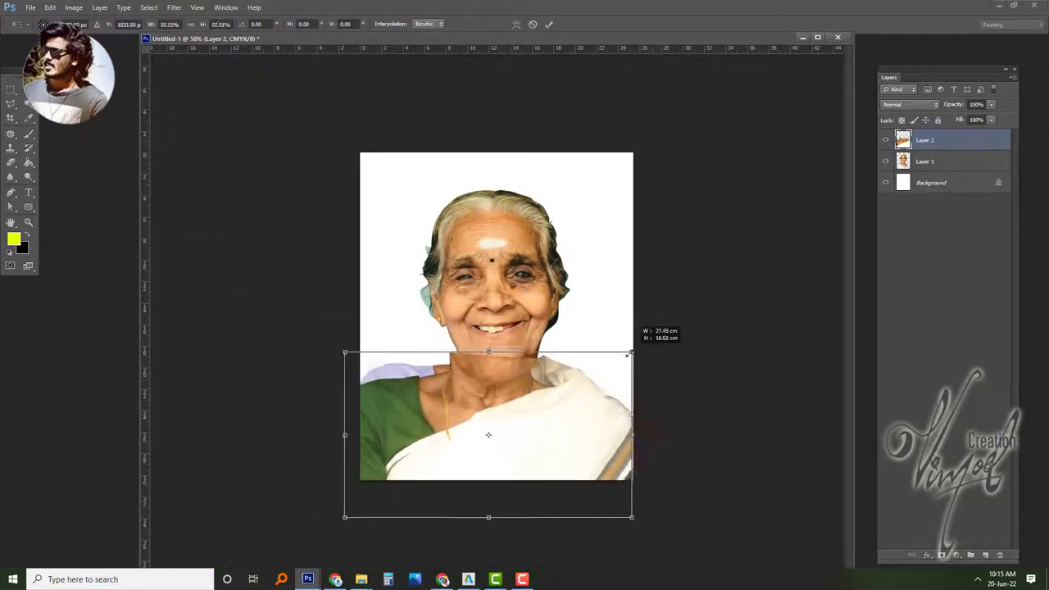
drag(470, 458, 483, 453)
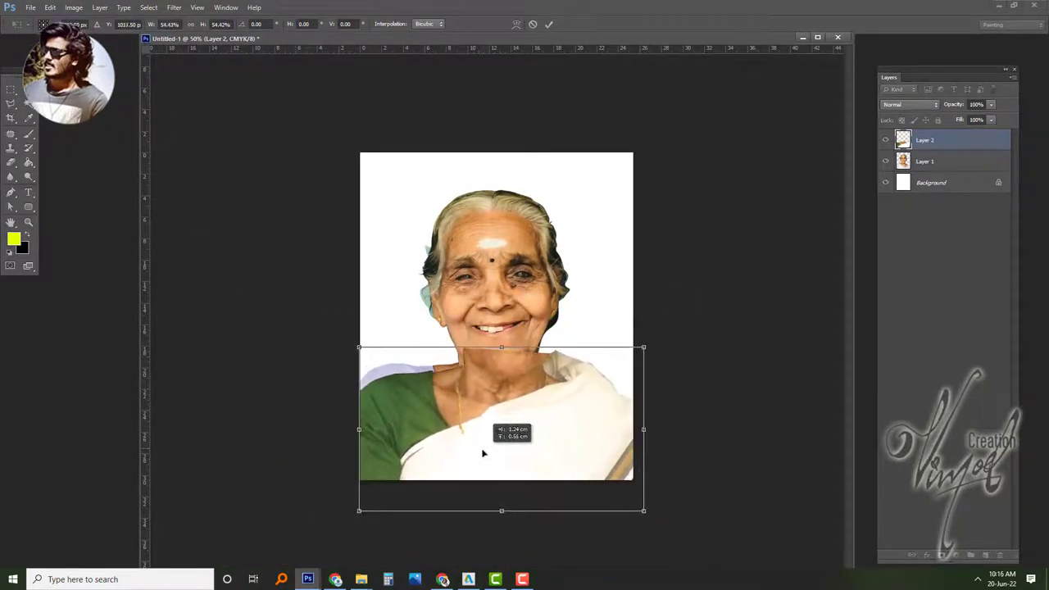
key(Return)
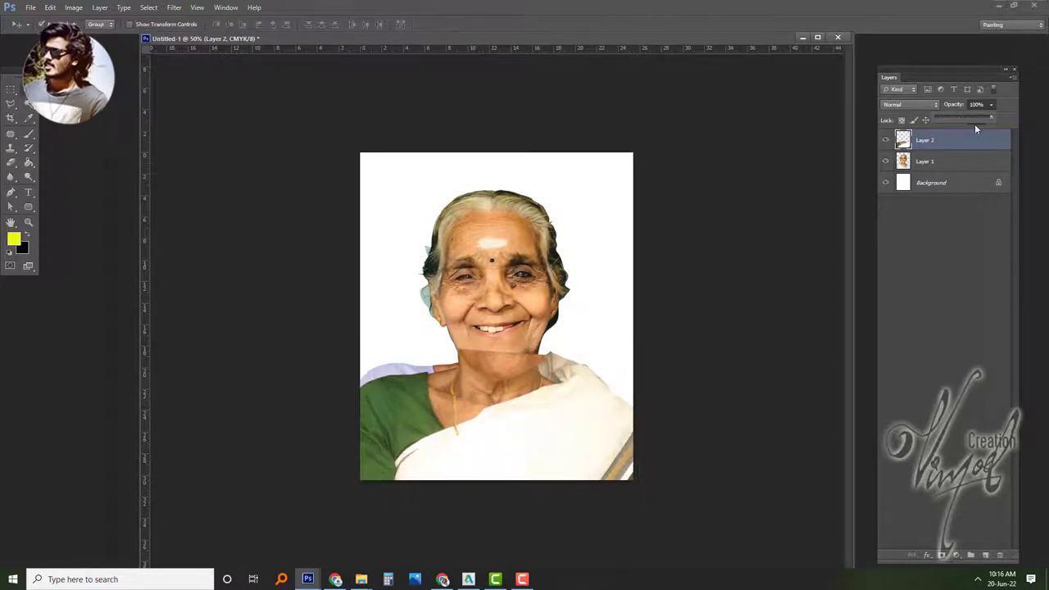
- Check alignment with the saree layer semi-transparent, then restore it to 100% opacity
drag(976, 126, 971, 126)
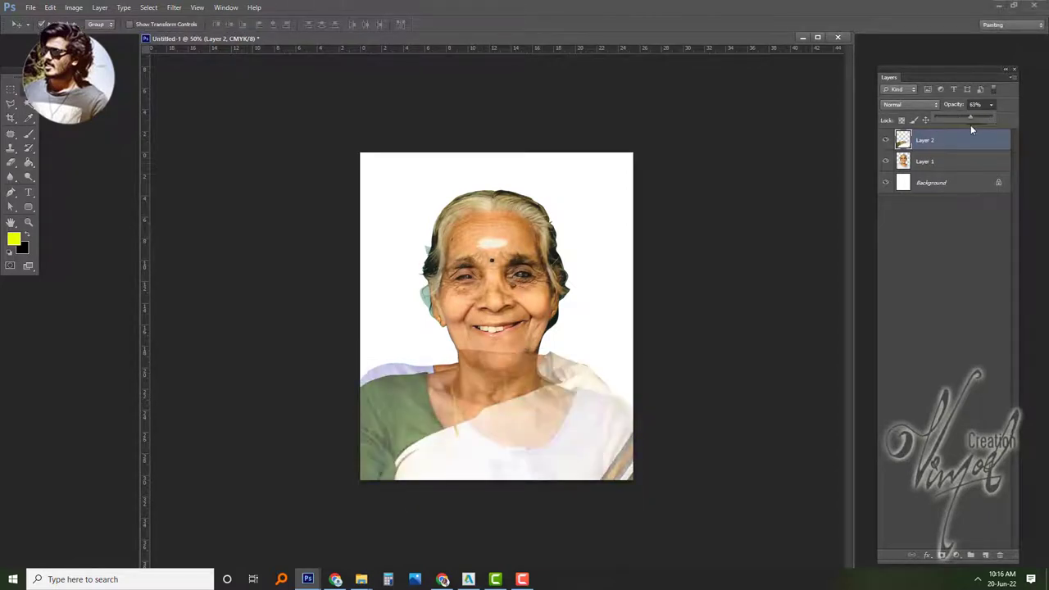
key(ctrl+t)
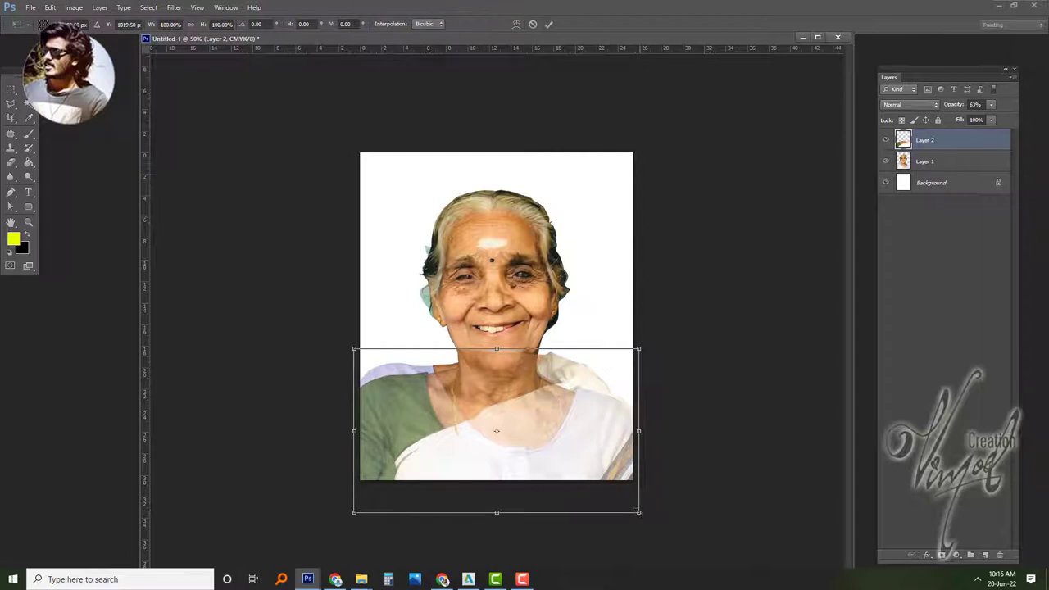
key(Return)
key(0)
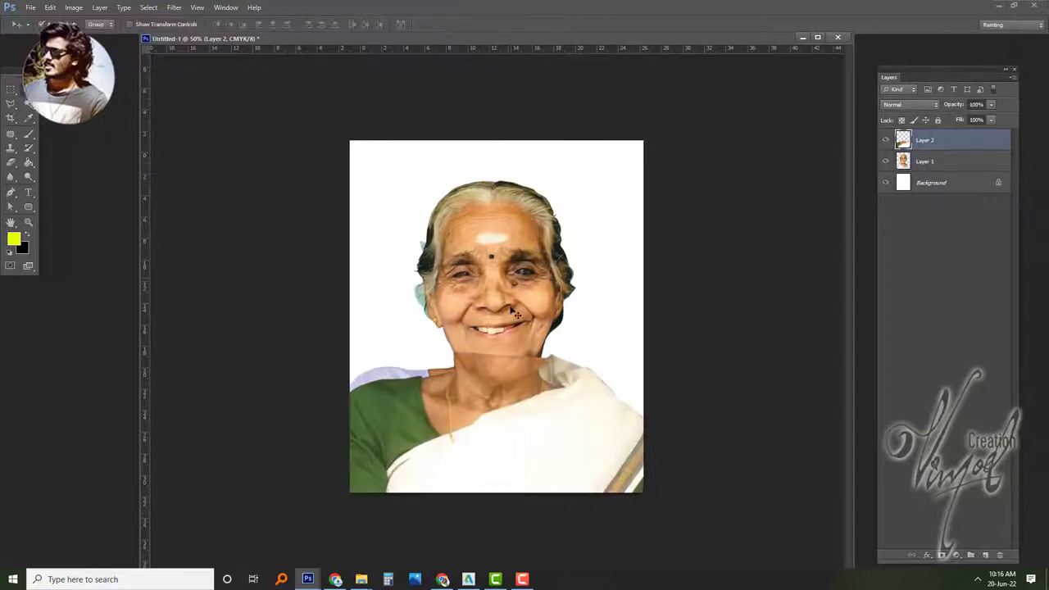
key(ctrl+plus)
key(ctrl+plus)
- Erase the seam across the chin and neck on Layer 2
key(e)
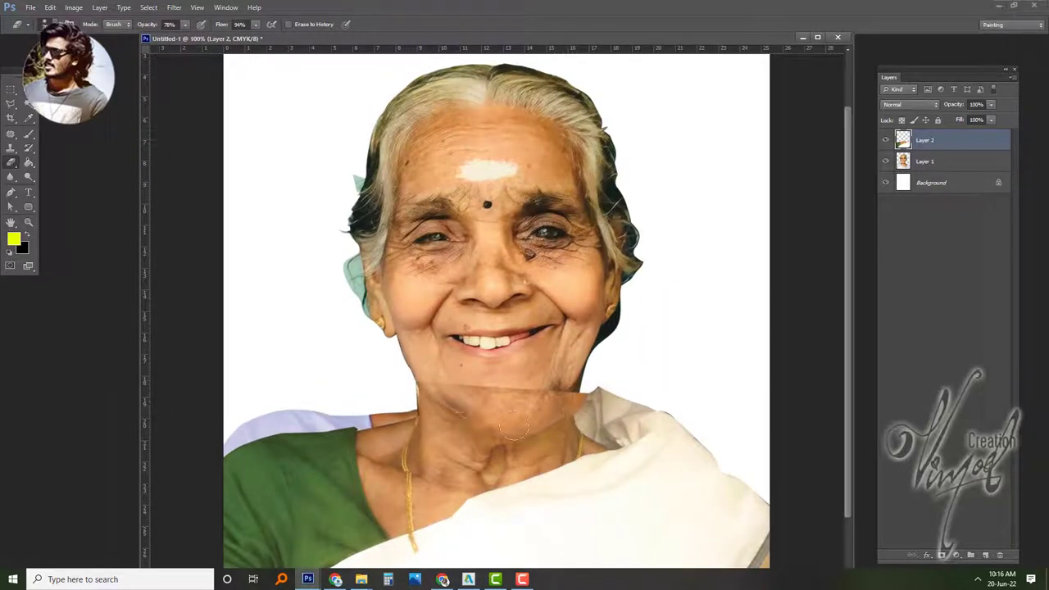
mouse_move(514, 424)
mouse_down()
mouse_move(438, 393)
mouse_move(560, 377)
mouse_up()
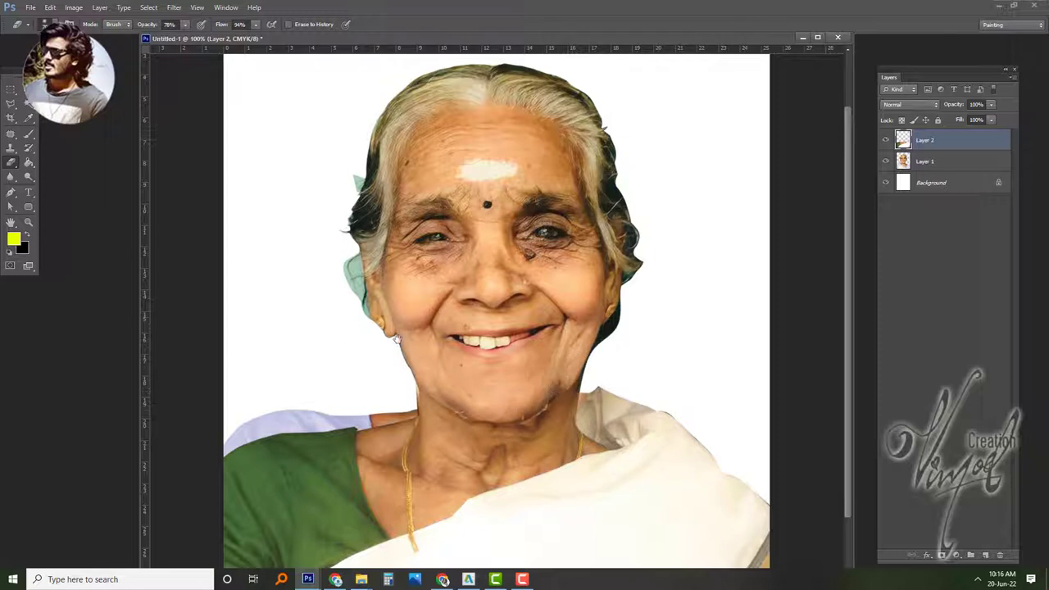
scroll(397, 338, down, 2)
- Duplicate Layer 1 into Layer 1 copy and blend the dark seam along the neck edge
click(925, 161)
key(ctrl+j)
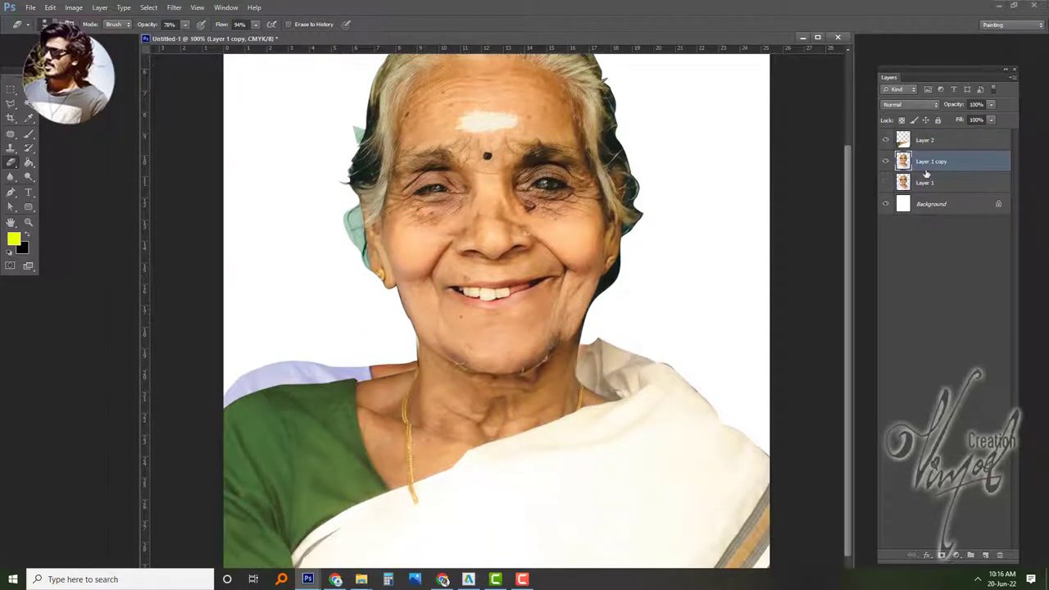
key(ctrl+plus)
key(ctrl+plus)
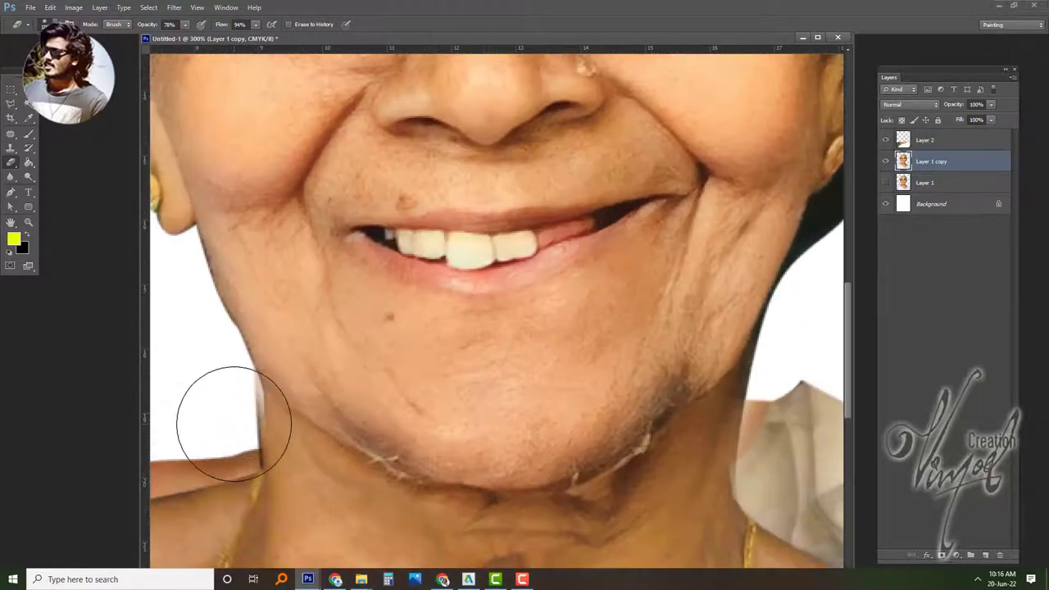
mouse_move(233, 424)
mouse_down()
mouse_move(218, 429)
mouse_move(234, 485)
mouse_move(192, 462)
mouse_up()
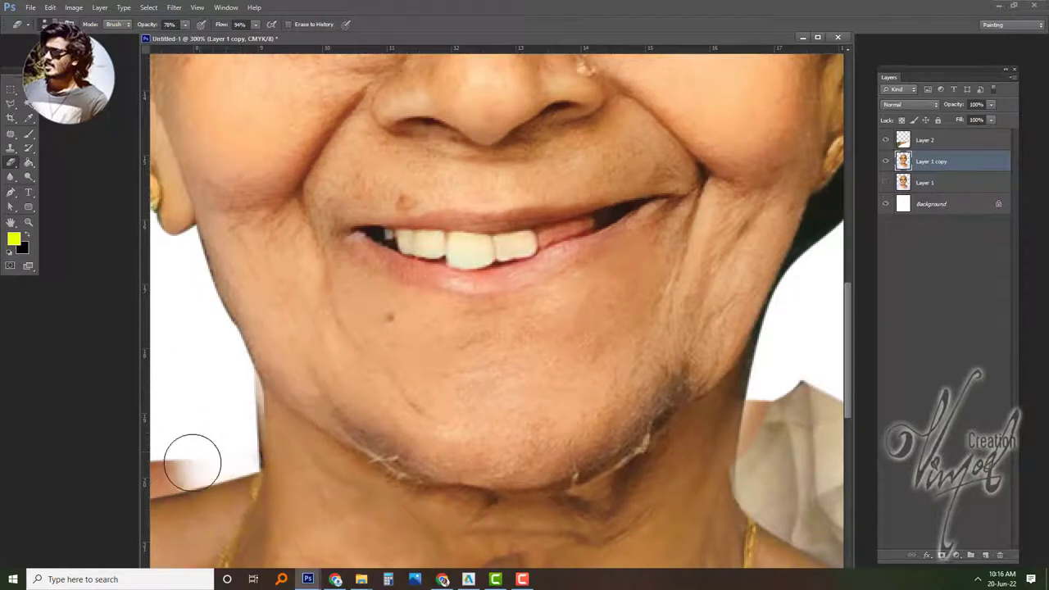
- With Layer 1 copy hidden, erase the neck edge on Layer 2, then reactivate Layer 1 copy
click(885, 162)
click(924, 140)
mouse_move(267, 360)
mouse_down()
mouse_move(257, 460)
mouse_move(262, 414)
mouse_up()
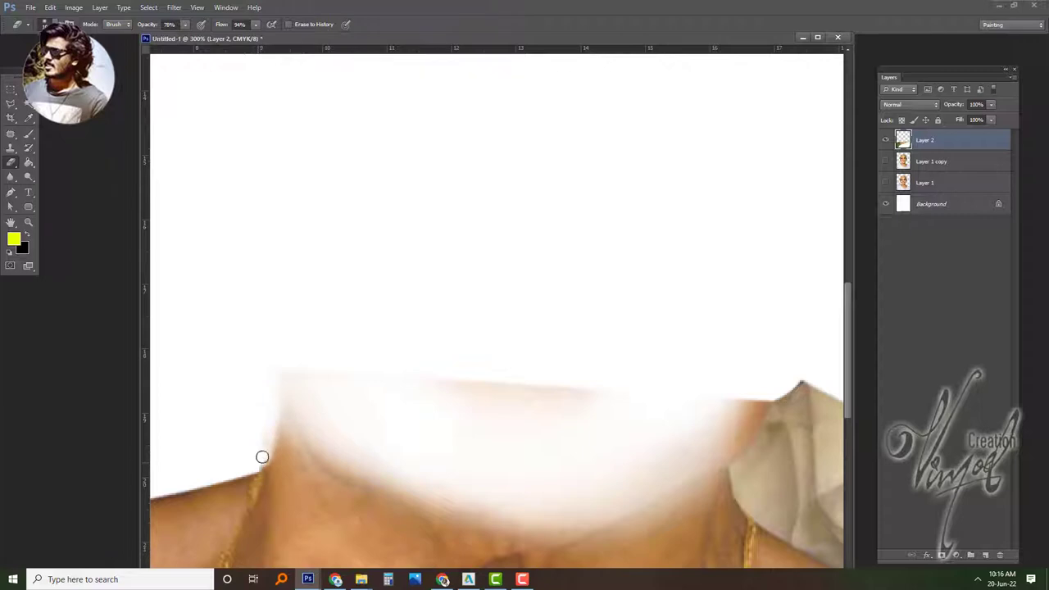
mouse_move(256, 460)
mouse_down()
mouse_move(347, 379)
mouse_move(673, 330)
mouse_up()
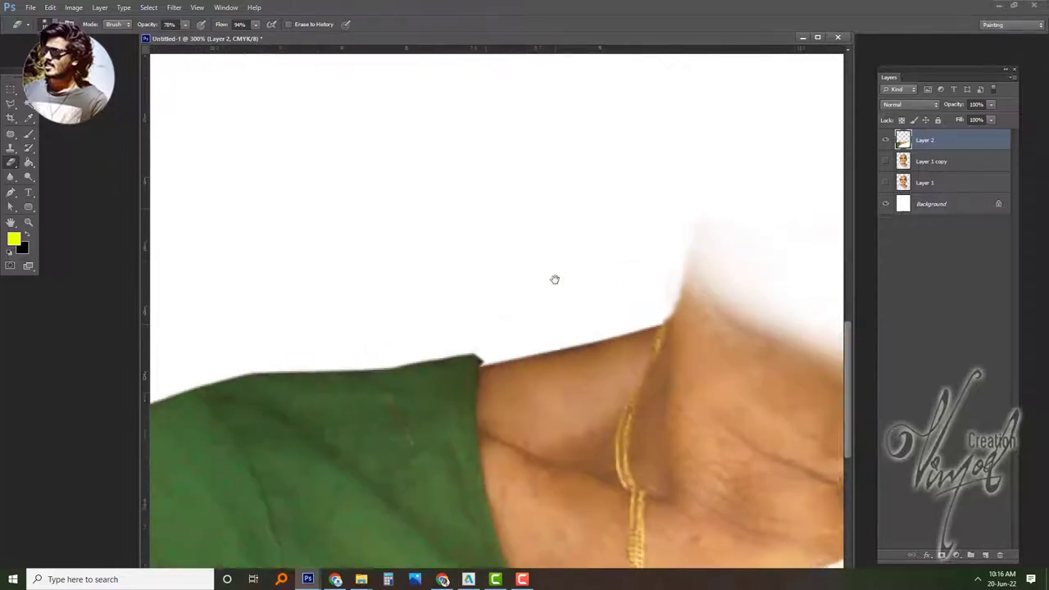
click(886, 162)
click(931, 162)
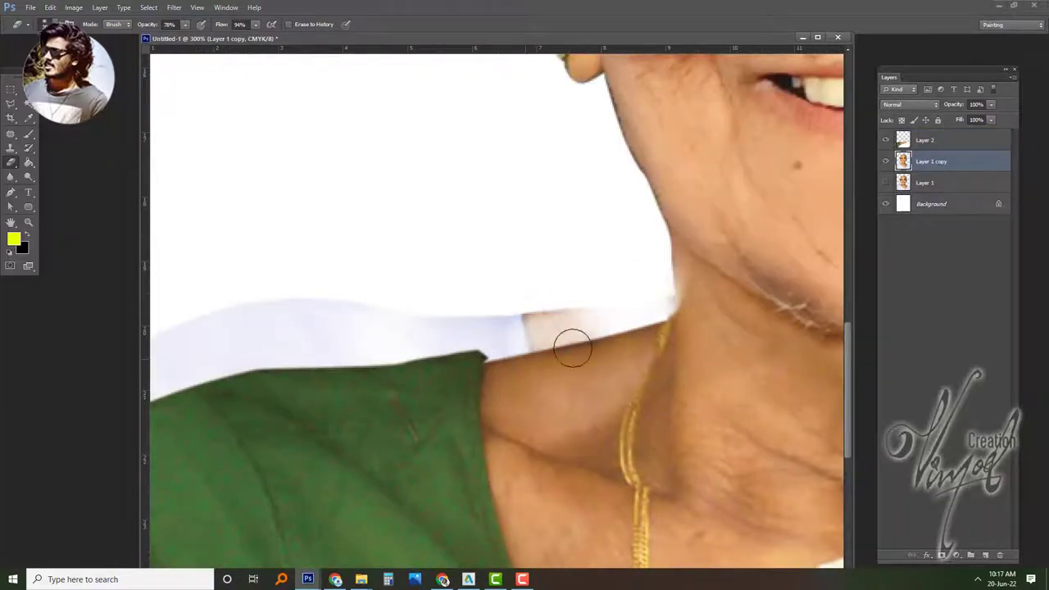
- Begin a Polygonal Lasso outline around the pale shirt patch above the blouse
key(l)
click(604, 228)
mouse_move(528, 416)
mouse_down()
mouse_move(592, 415)
mouse_move(592, 401)
mouse_up()
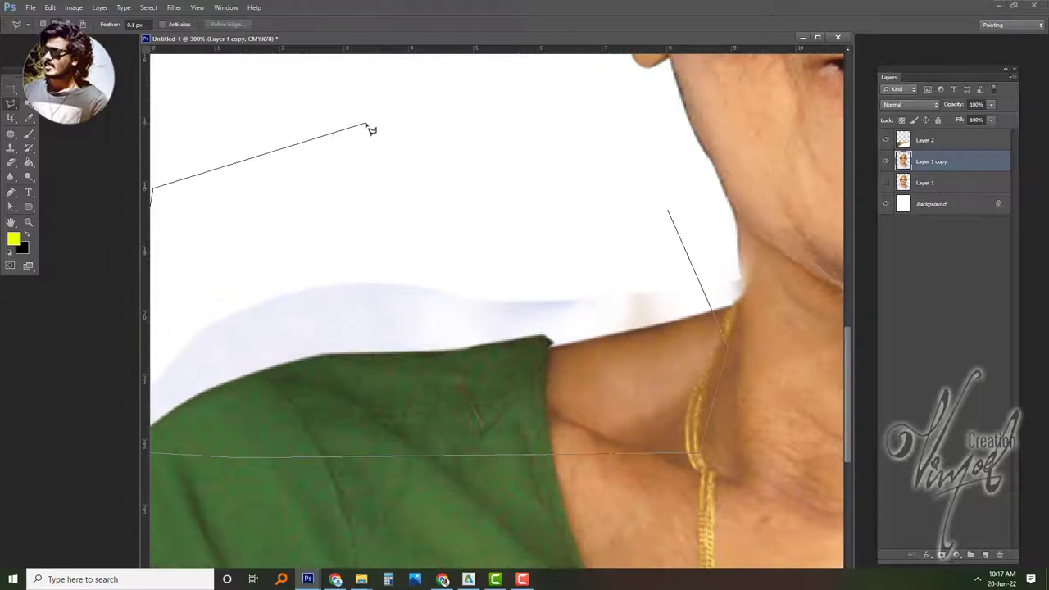
- Delete the lassoed pale shirt patch to white, deselect, and zoom out to fit
double_click(363, 122)
key(Delete)
key(ctrl+d)
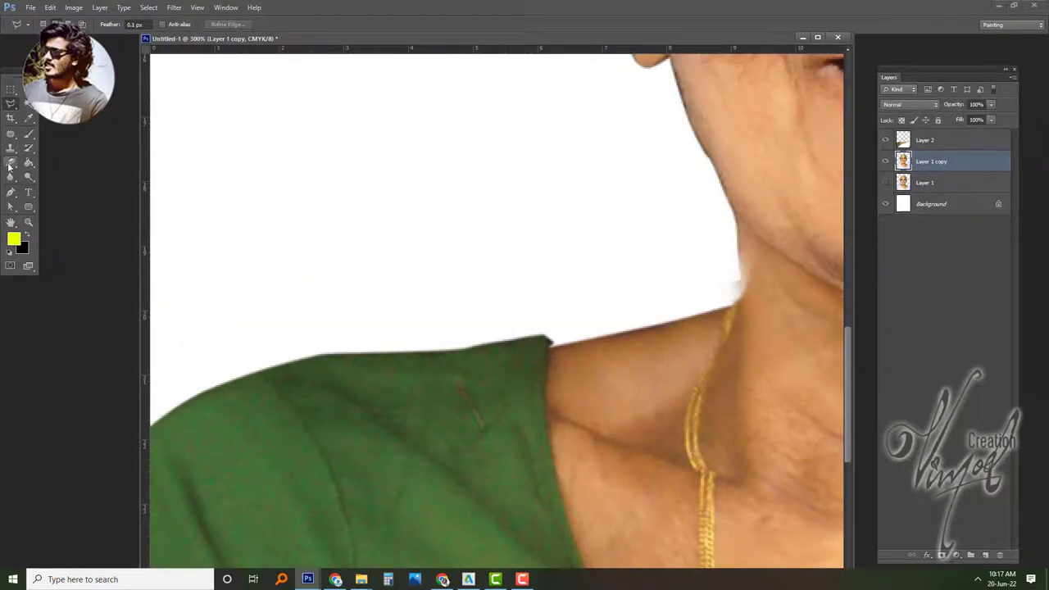
click(10, 164)
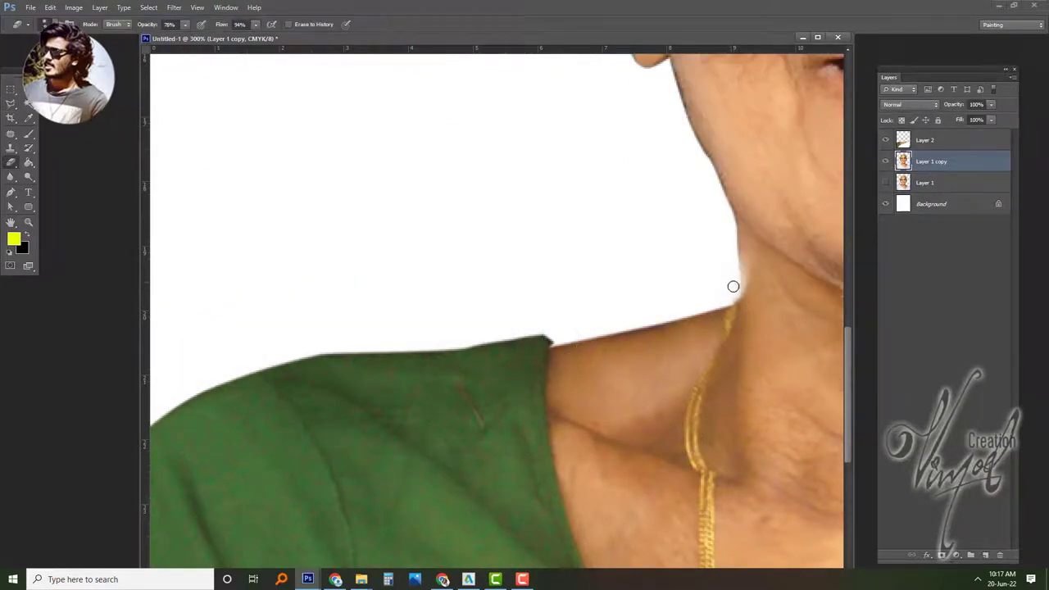
key(ctrl+0)
scroll(595, 336, up, 5)
scroll(386, 426, up, 2)
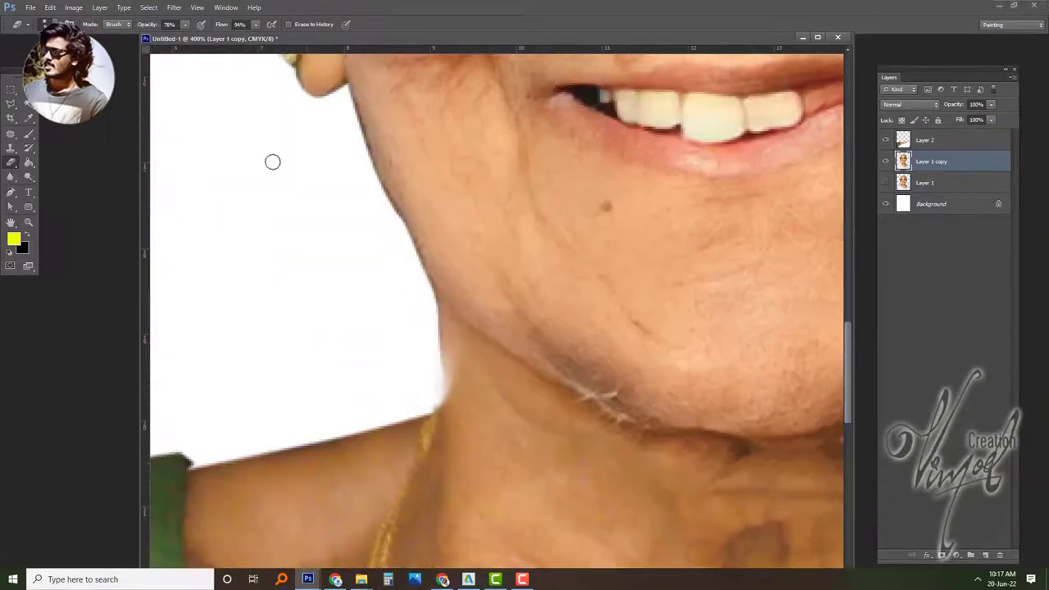
- Choose the Smudge tool from the blur group, ending with Layer 1 copy active
click(922, 183)
click(925, 141)
click(10, 177)
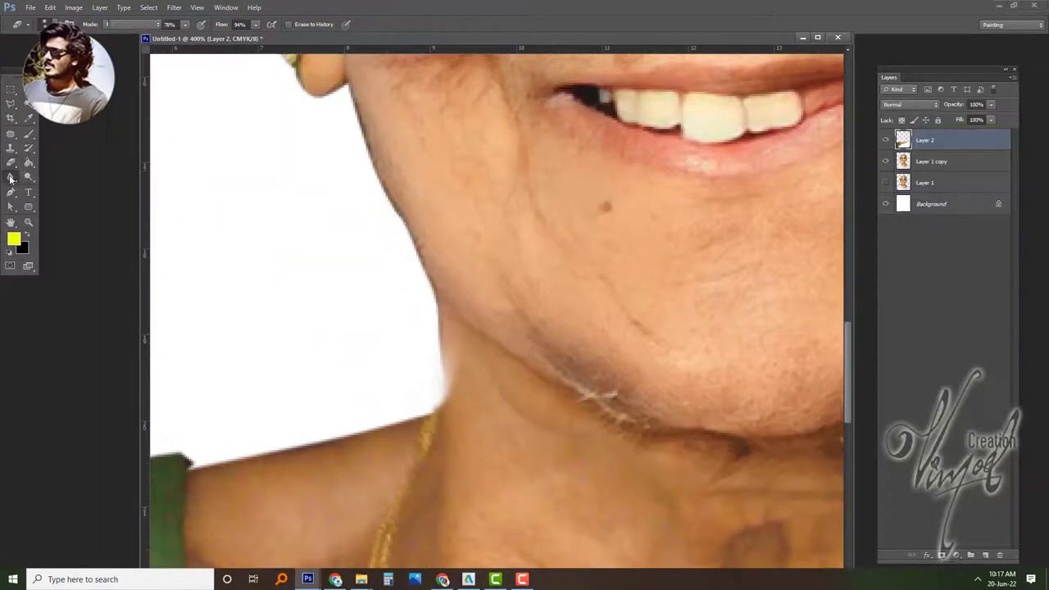
right_click(10, 178)
click(49, 199)
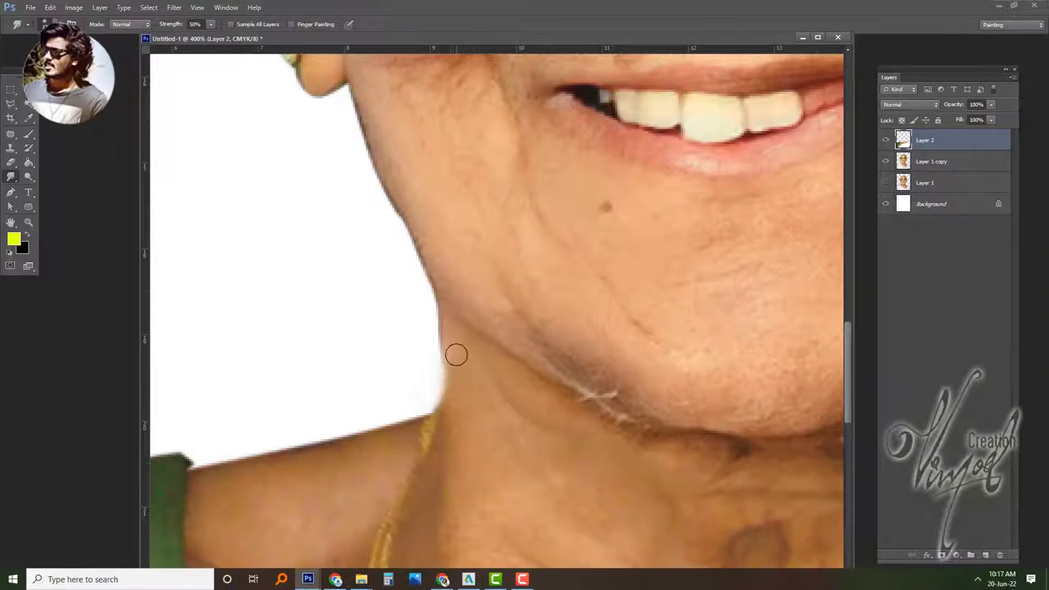
scroll(646, 365, down, 2)
scroll(729, 346, down, 2)
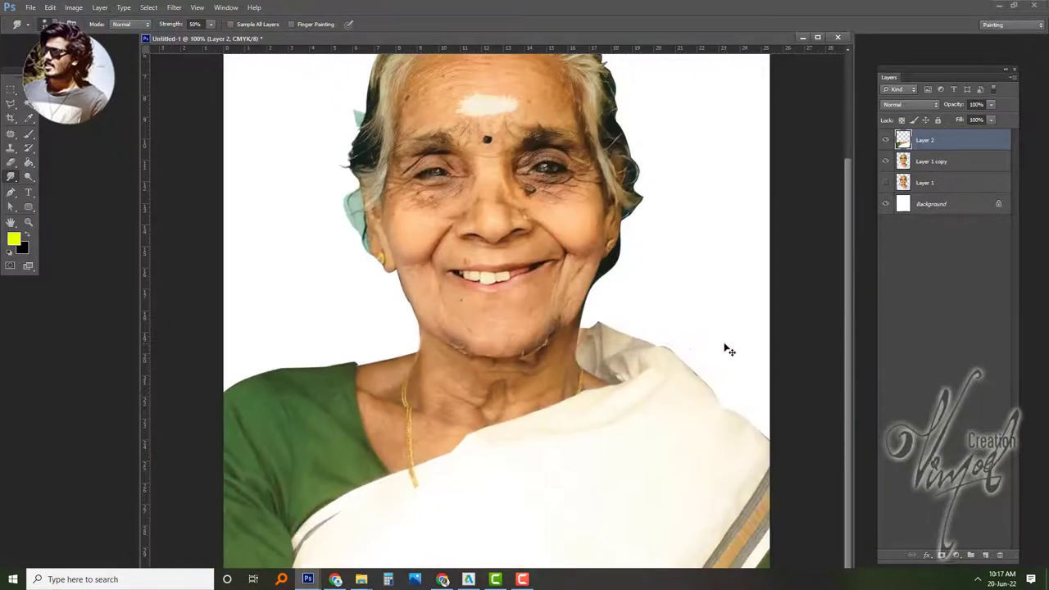
scroll(701, 345, up, 1)
scroll(592, 274, up, 1)
scroll(557, 246, down, 3)
scroll(424, 190, up, 2)
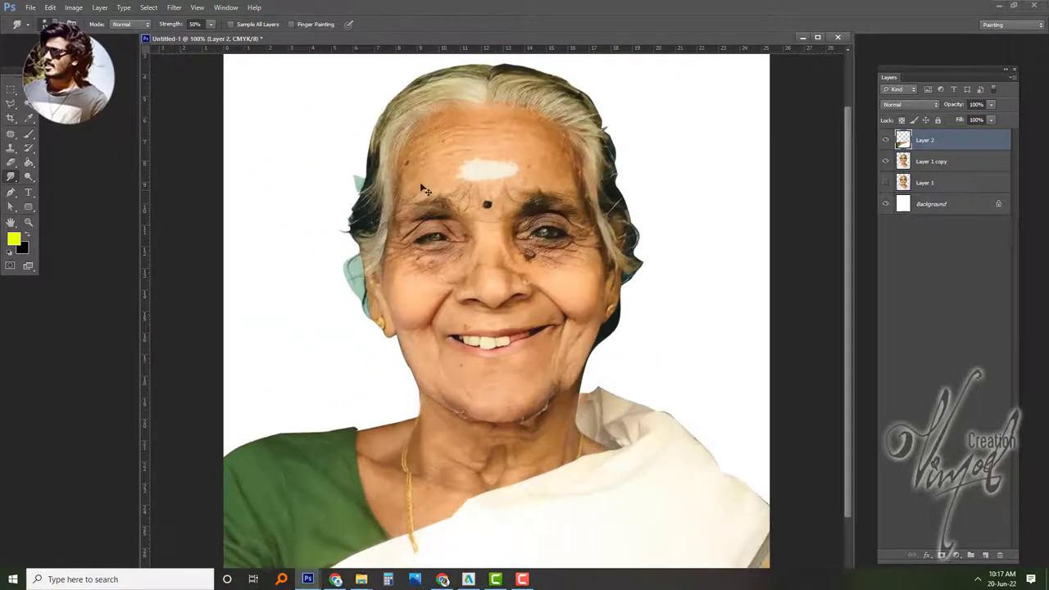
click(921, 162)
scroll(445, 328, up, 1)
scroll(445, 328, up, 1)
- Erase the stray teal collar fringe beside the hair on Layer 1 copy
key(e)
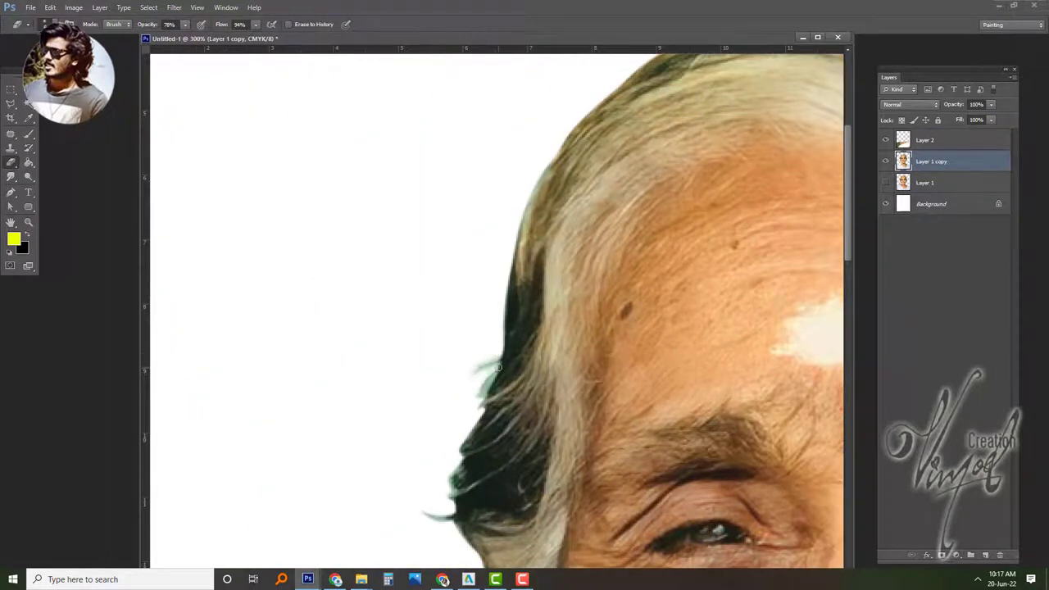
scroll(477, 397, up, 2)
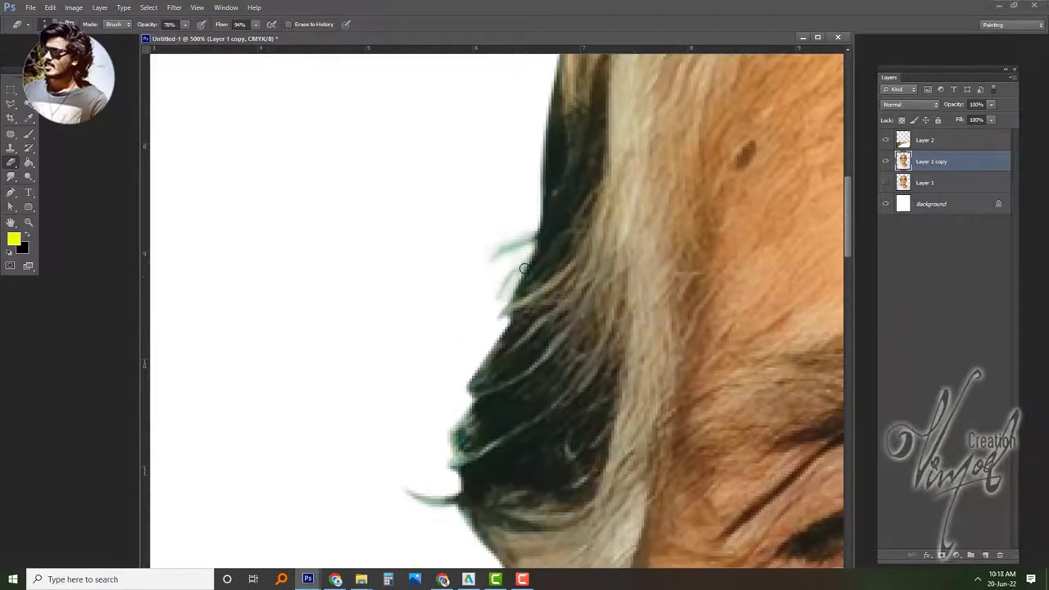
scroll(326, 352, down, 3)
scroll(471, 277, down, 3)
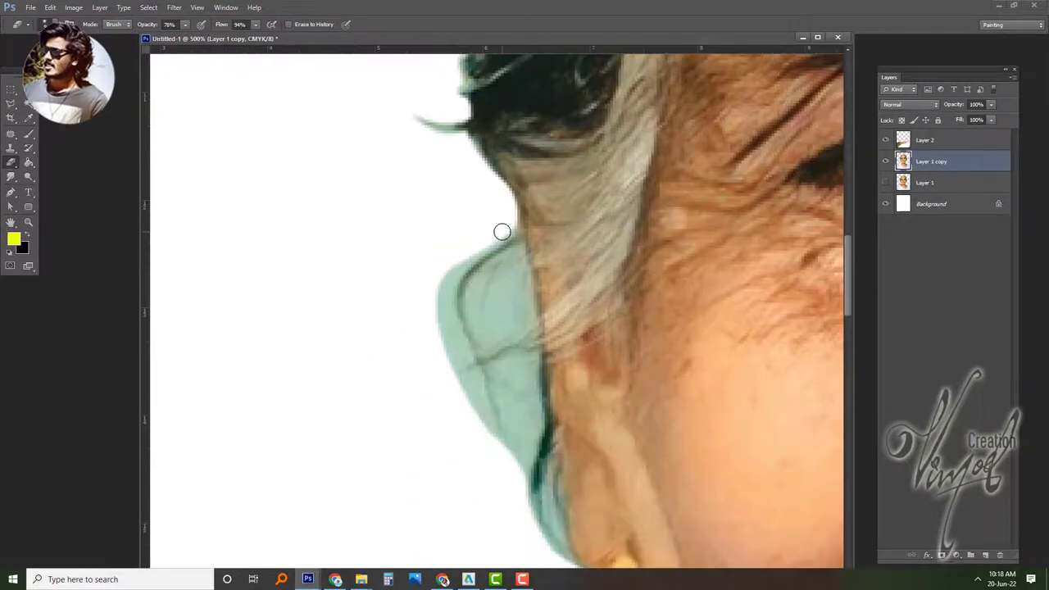
drag(501, 232, 434, 342)
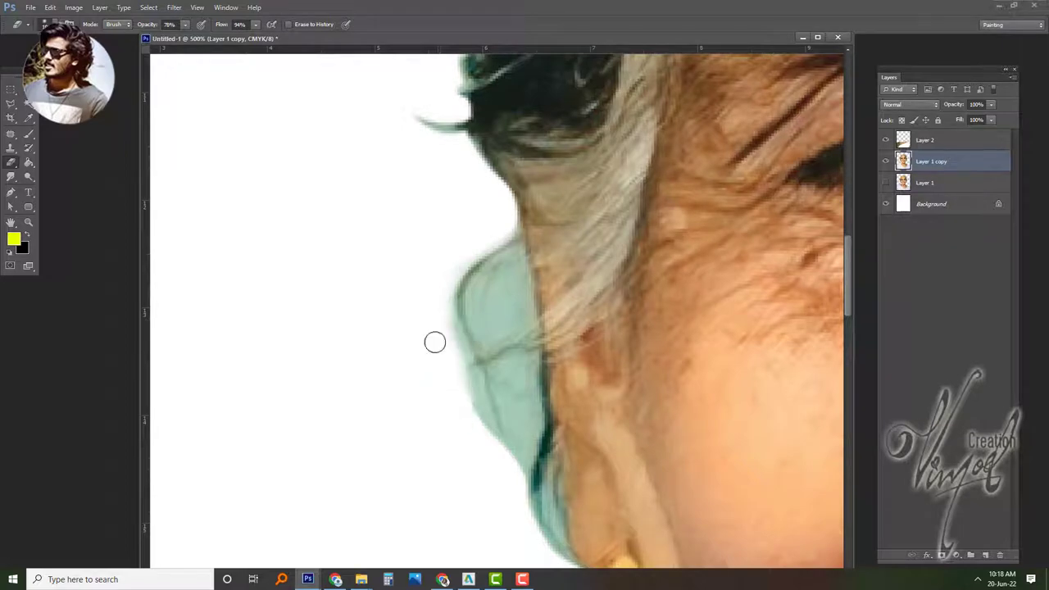
mouse_move(472, 408)
mouse_down()
mouse_move(504, 273)
mouse_move(518, 290)
mouse_move(508, 330)
mouse_move(474, 309)
mouse_move(517, 249)
mouse_move(506, 369)
mouse_move(532, 377)
mouse_move(520, 491)
mouse_up()
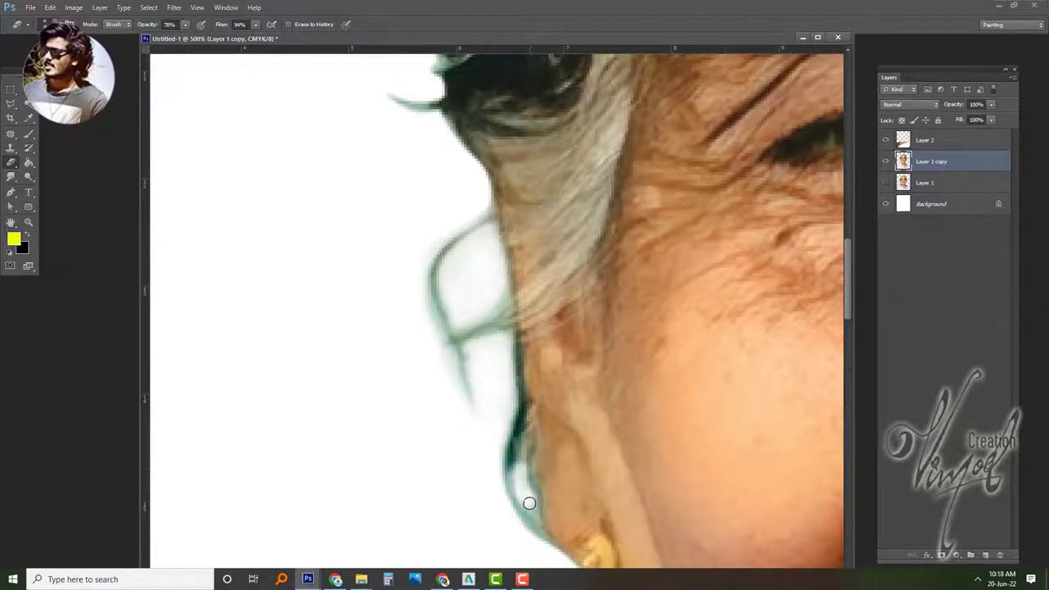
scroll(540, 525, down, 3)
scroll(485, 363, down, 5)
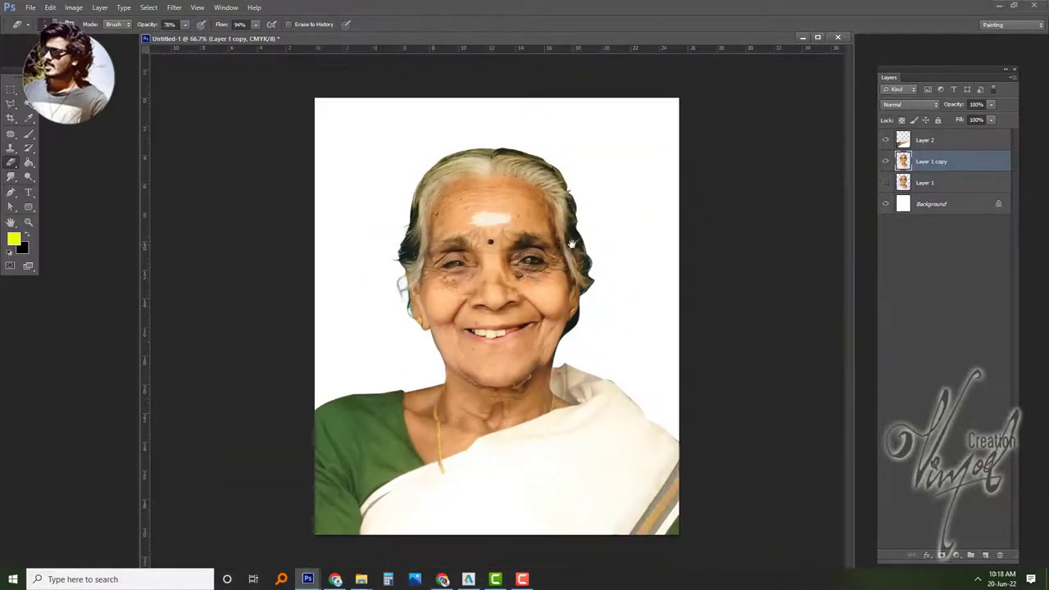
scroll(629, 227, up, 5)
scroll(629, 227, up, 1)
scroll(710, 307, up, 2)
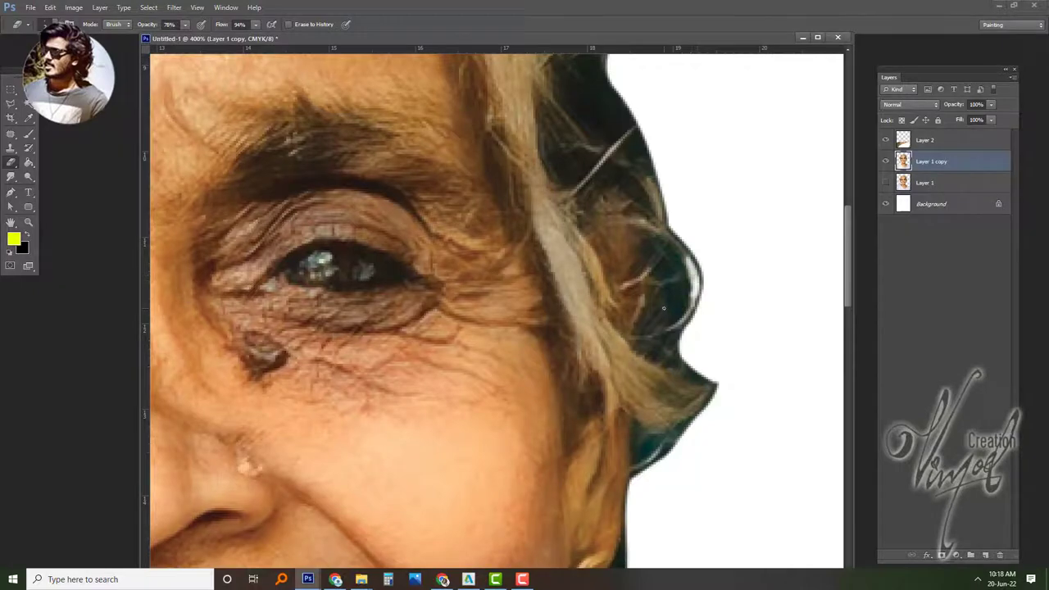
scroll(694, 304, down, 2)
scroll(675, 304, down, 2)
- Float the document window and zoom in on the mouth to check the portrait
key(z)
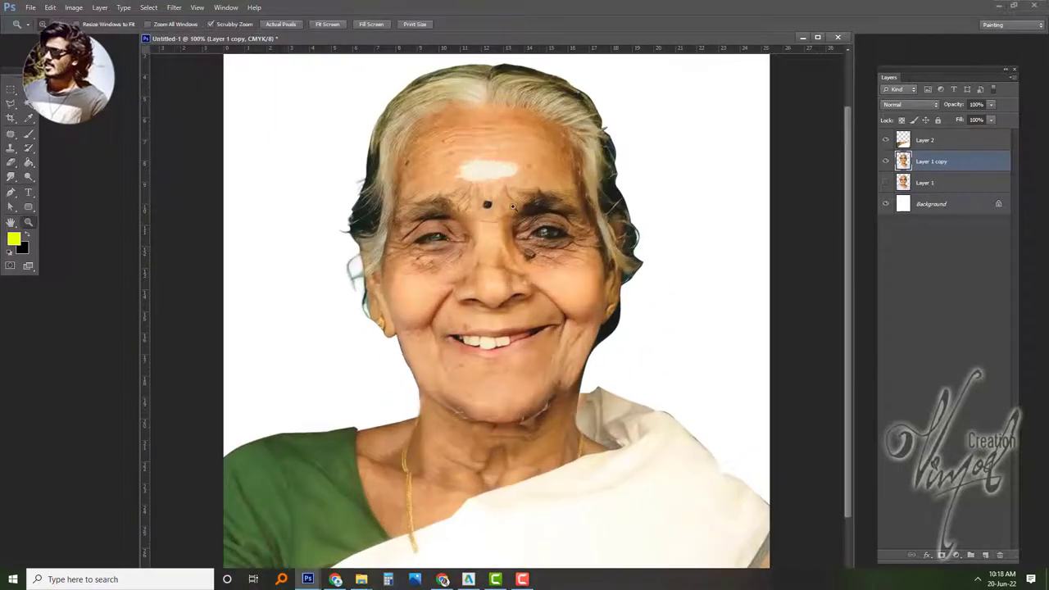
scroll(513, 205, down, 2)
right_click(352, 45)
click(387, 77)
key(Escape)
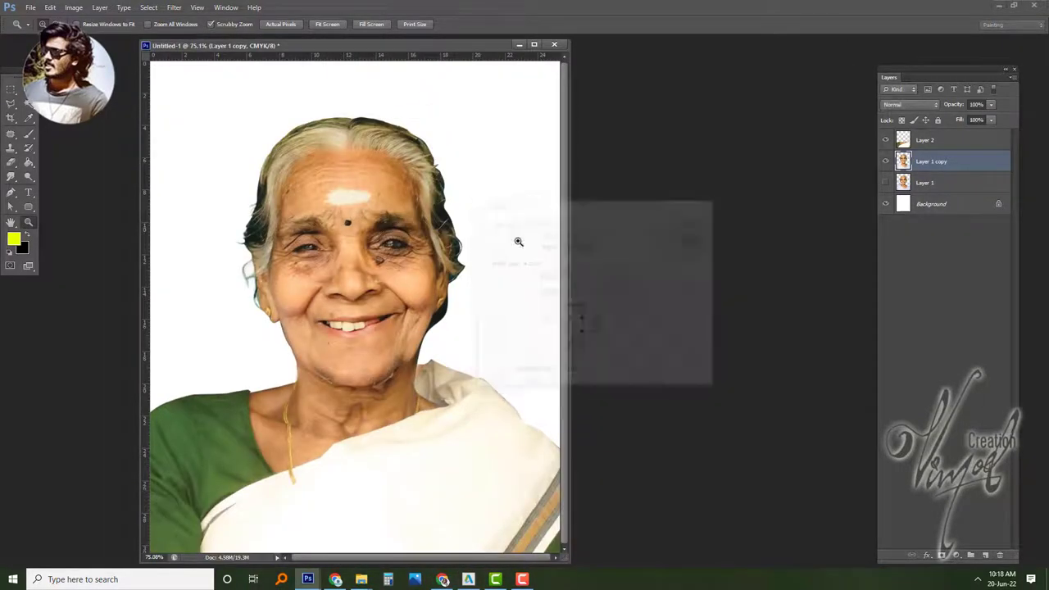
scroll(688, 71, down, 1)
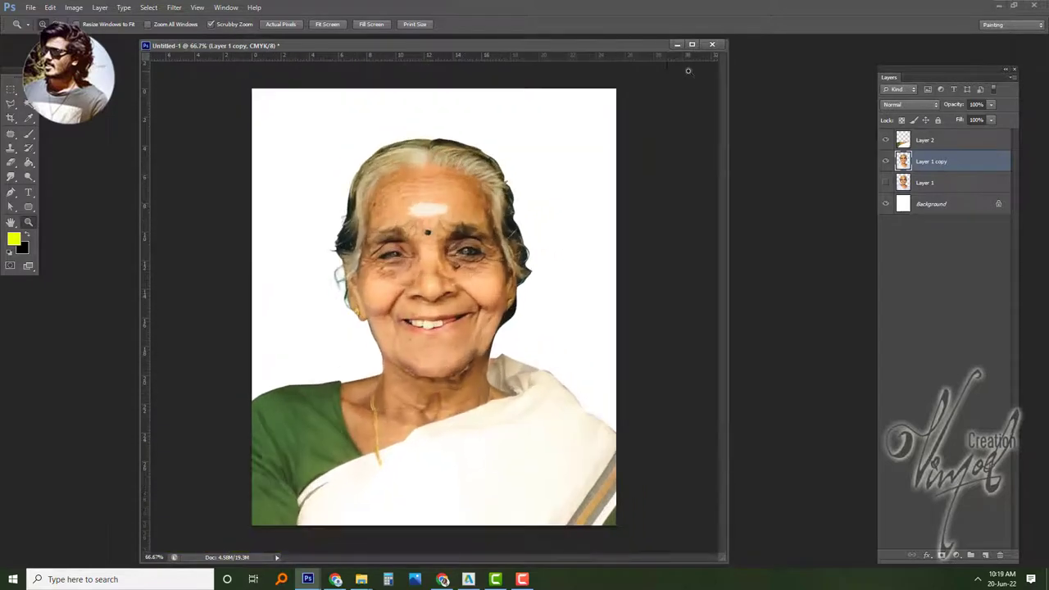
scroll(688, 70, up, 1)
scroll(688, 70, down, 1)
scroll(467, 167, up, 2)
drag(470, 153, 468, 167)
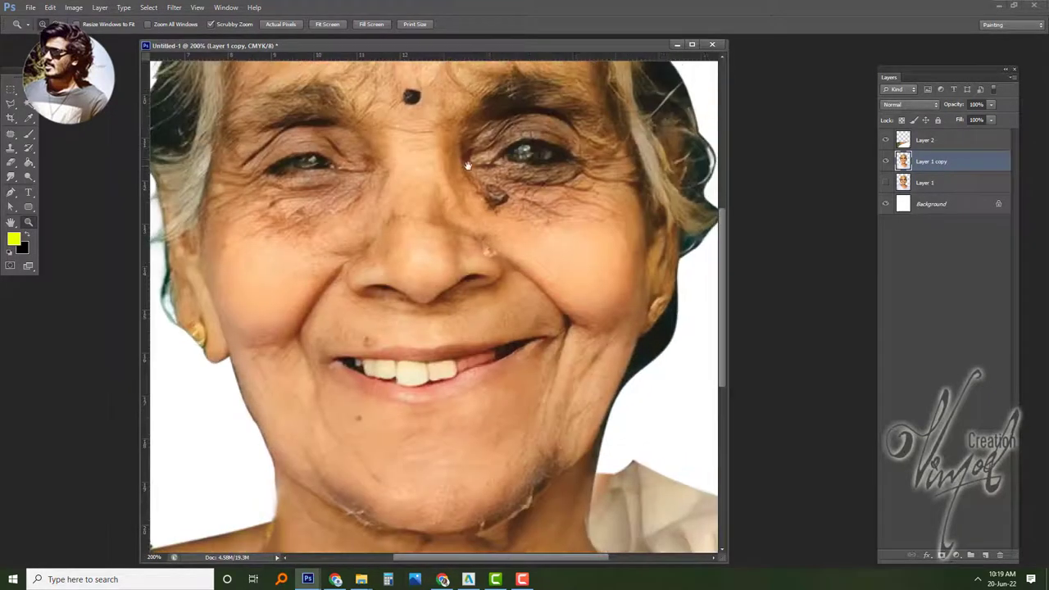
key(ctrl+plus)
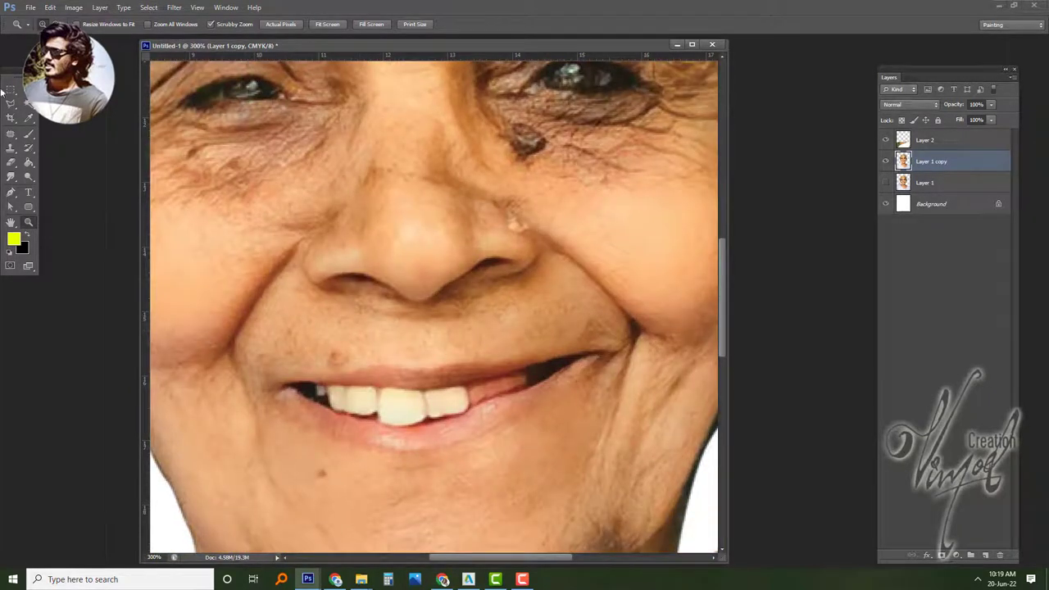
- Lasso the front teeth and copy them onto new Layer 3
click(11, 104)
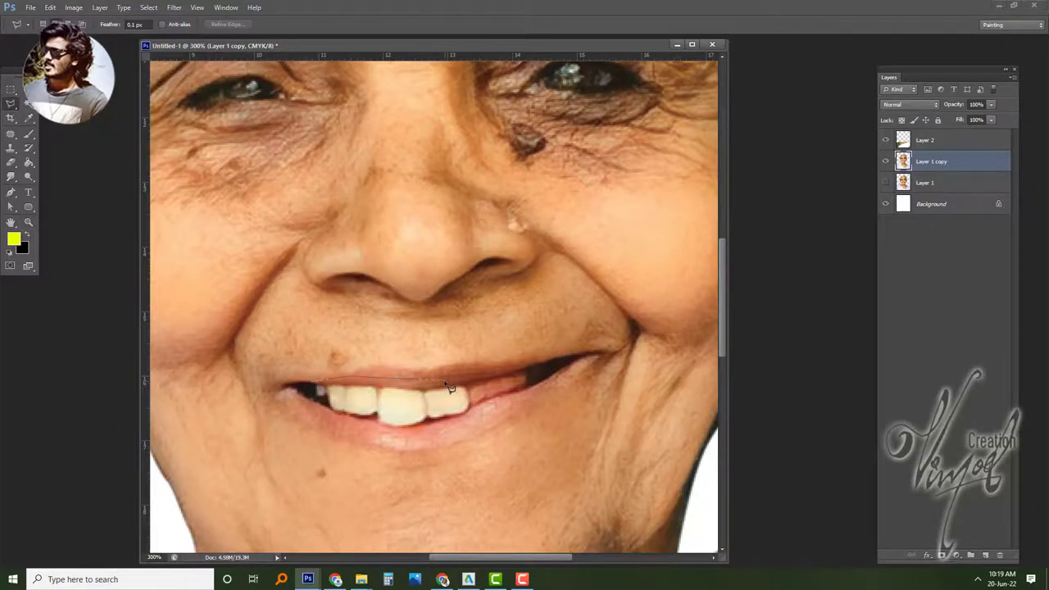
scroll(401, 395, up, 3)
scroll(416, 406, up, 5)
drag(428, 344, 483, 169)
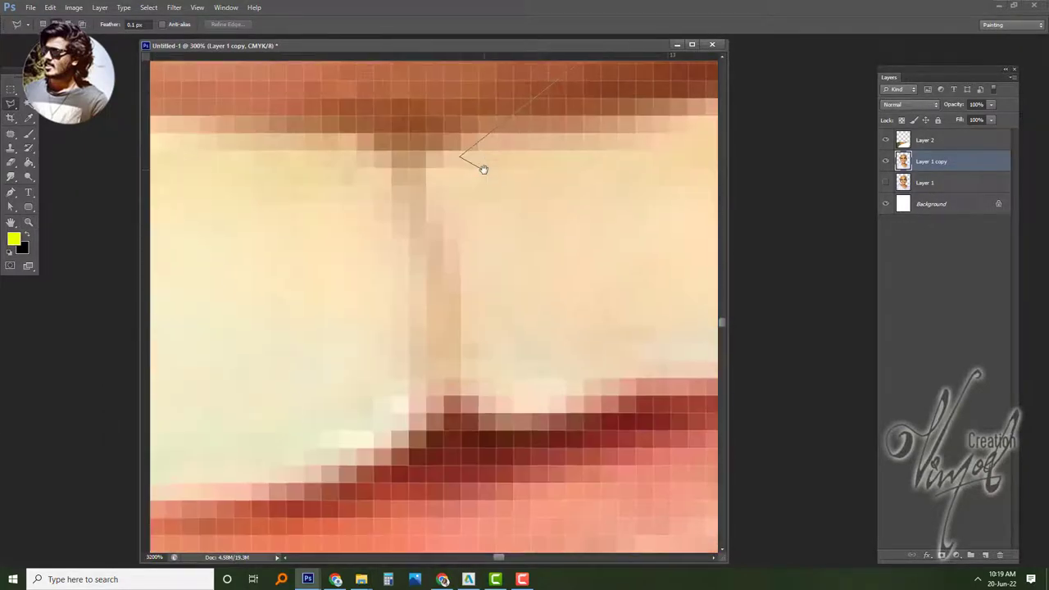
scroll(484, 169, down, 1)
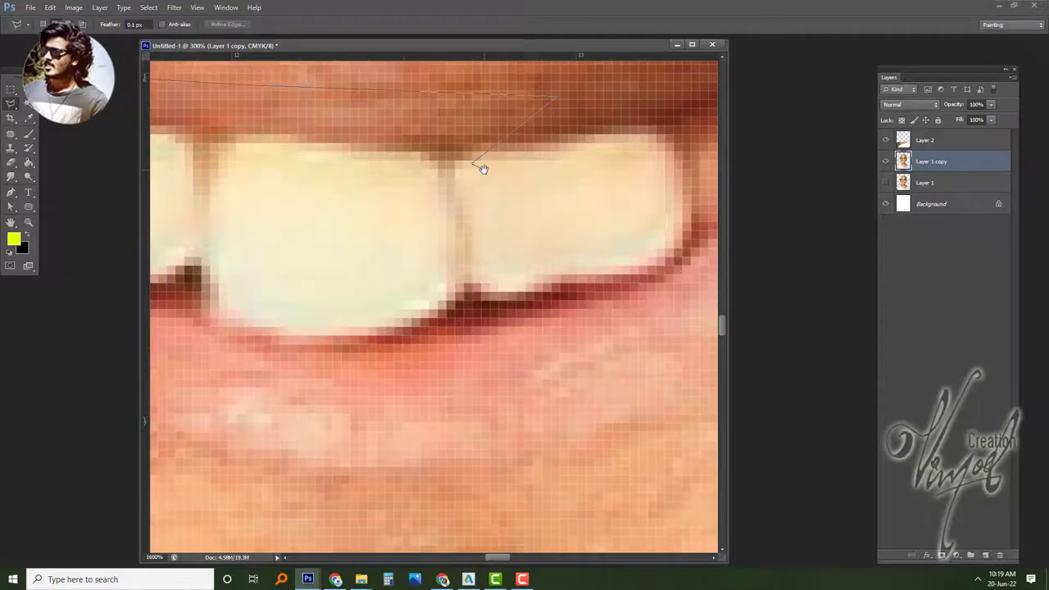
scroll(498, 358, down, 2)
click(500, 360)
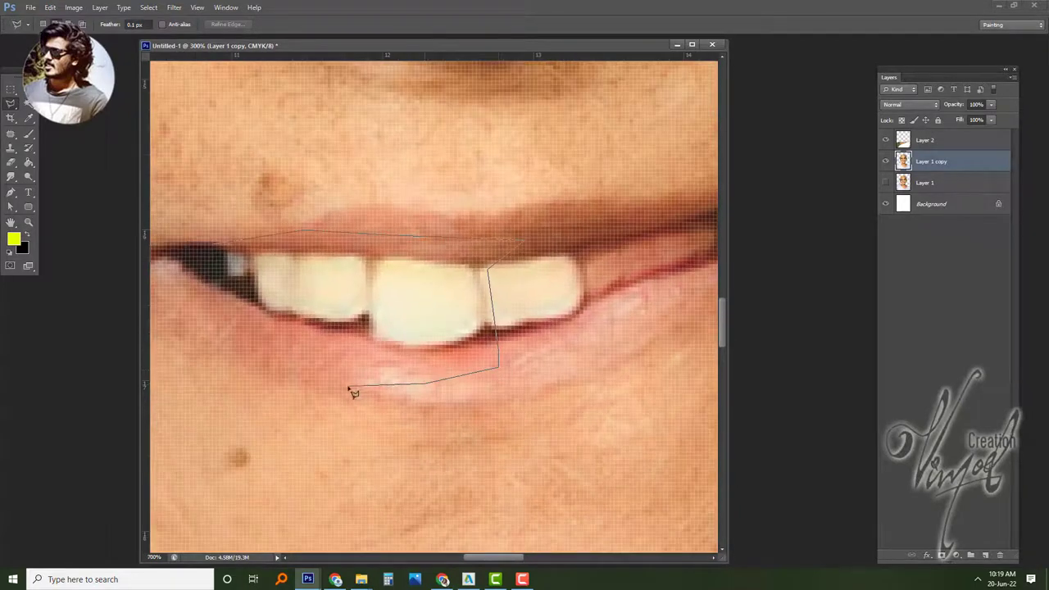
double_click(351, 391)
key(ctrl+j)
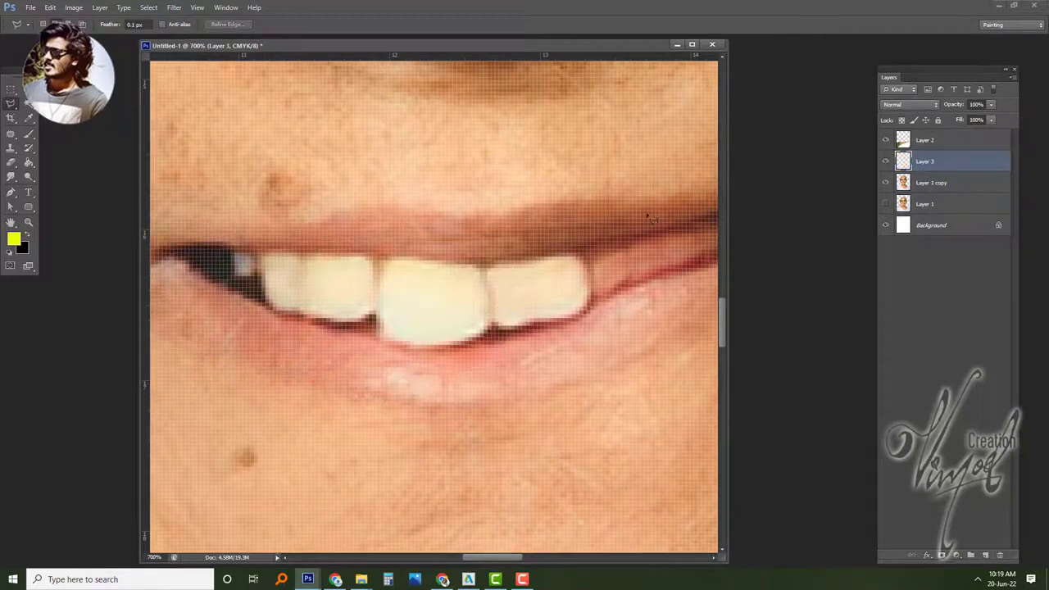
- Flip the copied teeth horizontally, move them right, and tilt them to the mouth's angle
key(v)
scroll(261, 164, down, 1)
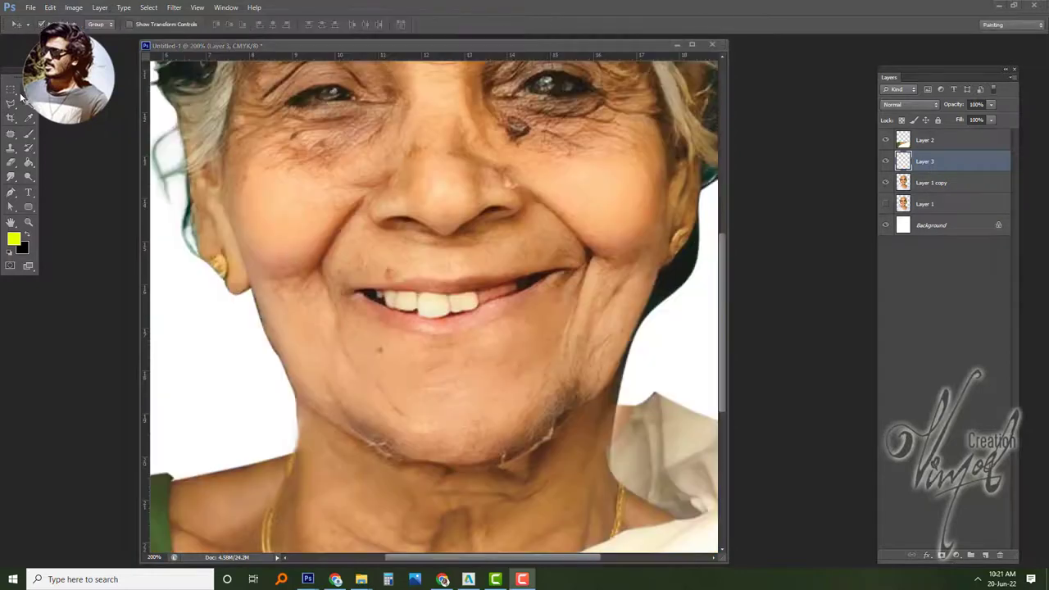
key(ctrl+t)
right_click(430, 302)
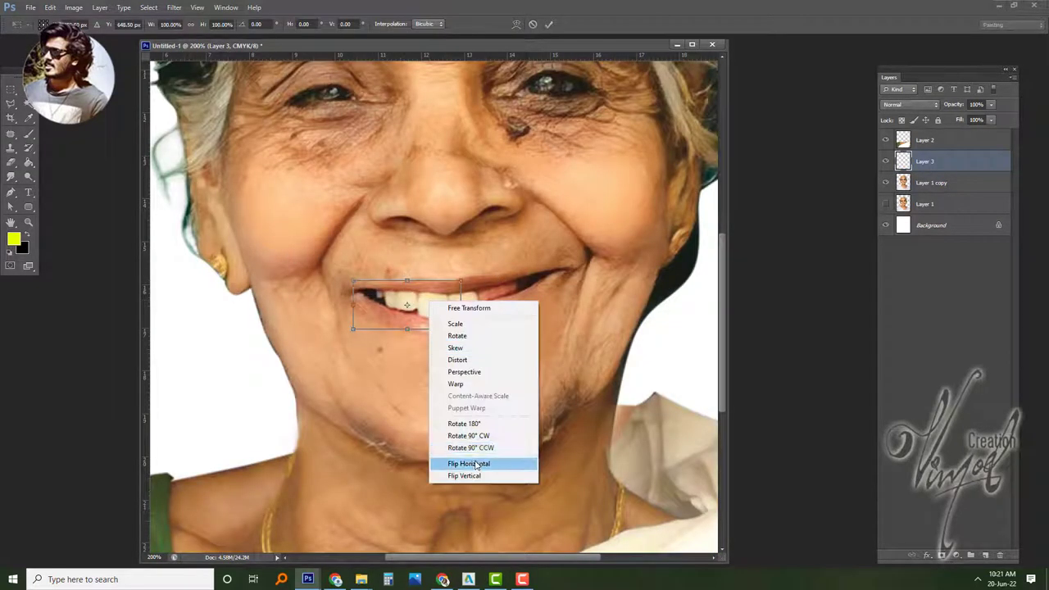
click(477, 464)
drag(410, 307, 492, 305)
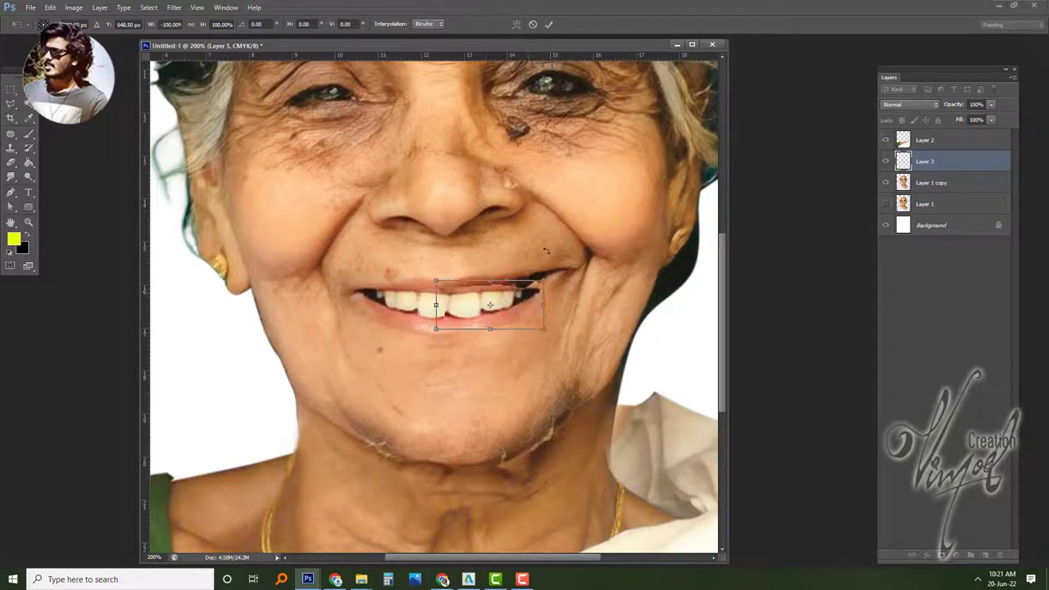
mouse_move(546, 250)
mouse_down()
mouse_move(521, 302)
mouse_move(527, 279)
mouse_up()
key(Return)
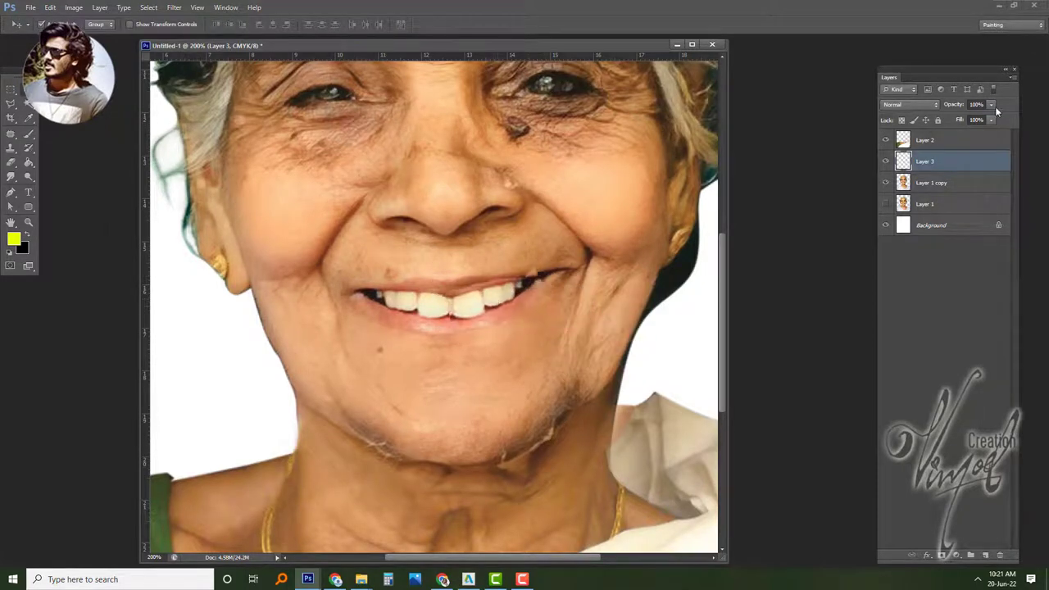
- At 65% opacity, position the teeth over the gap and stretch them wider
key(6)
key(5)
key(ctrl+plus)
key(ctrl+t)
mouse_move(555, 326)
mouse_down()
mouse_move(544, 280)
mouse_move(527, 290)
mouse_up()
drag(660, 261, 686, 264)
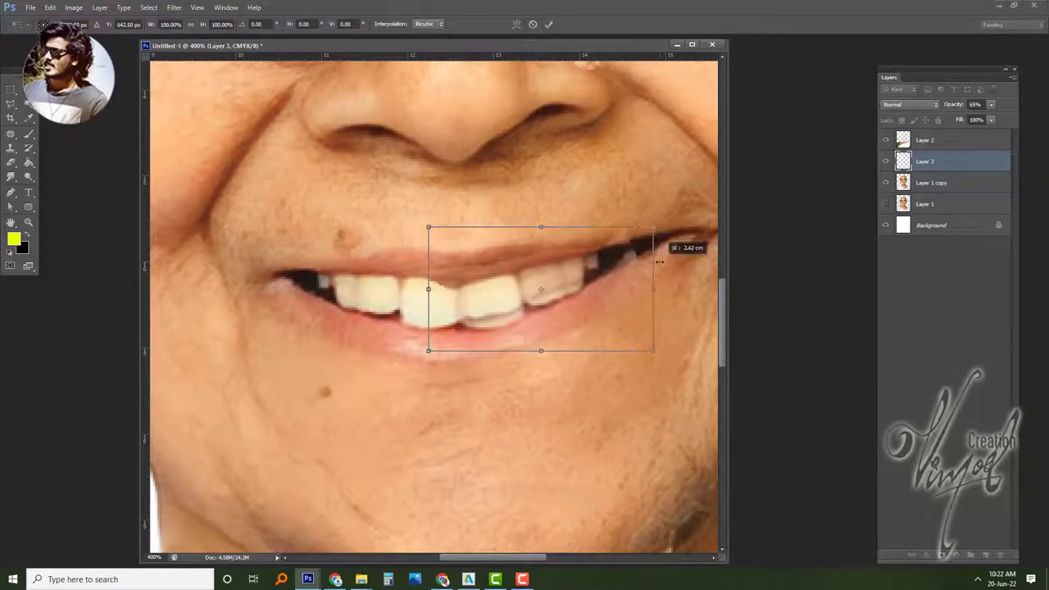
key(Return)
- Restore Layer 3 to 100% opacity and erase the teeth overlap at the upper lip and bottom
click(991, 104)
drag(992, 119, 1013, 119)
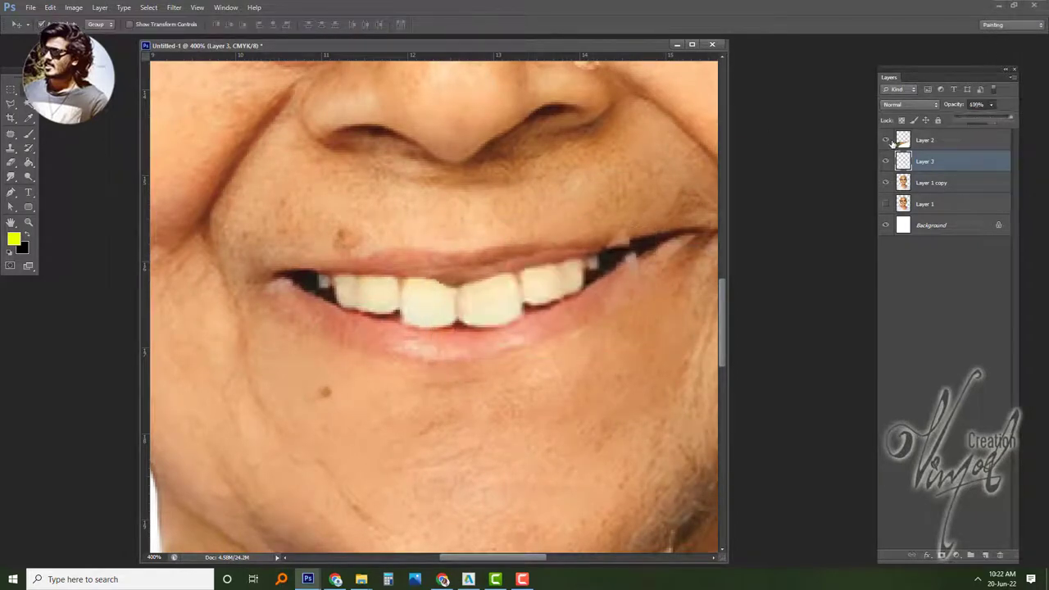
click(12, 177)
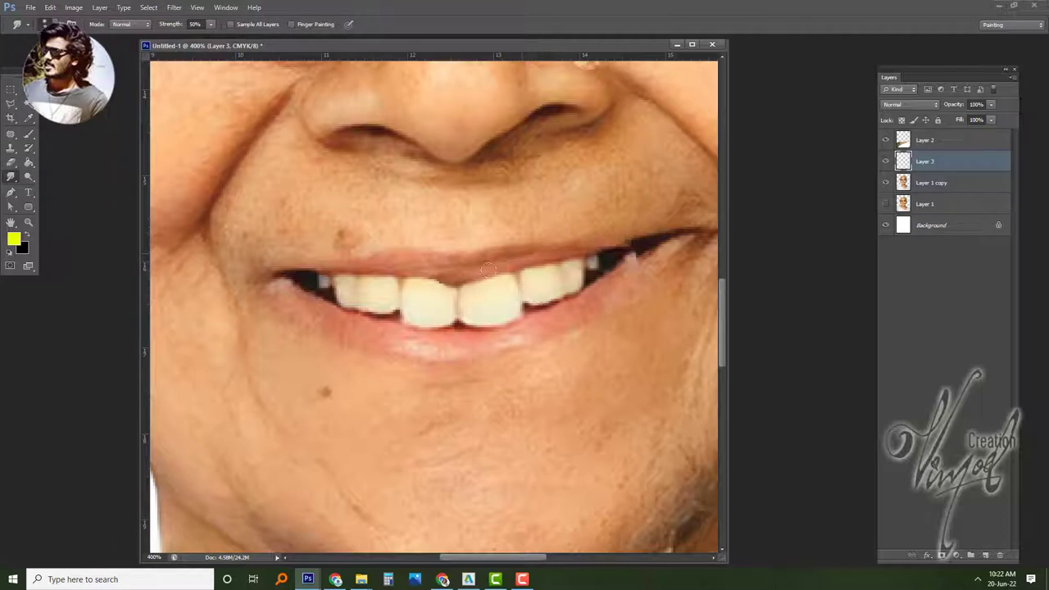
click(12, 161)
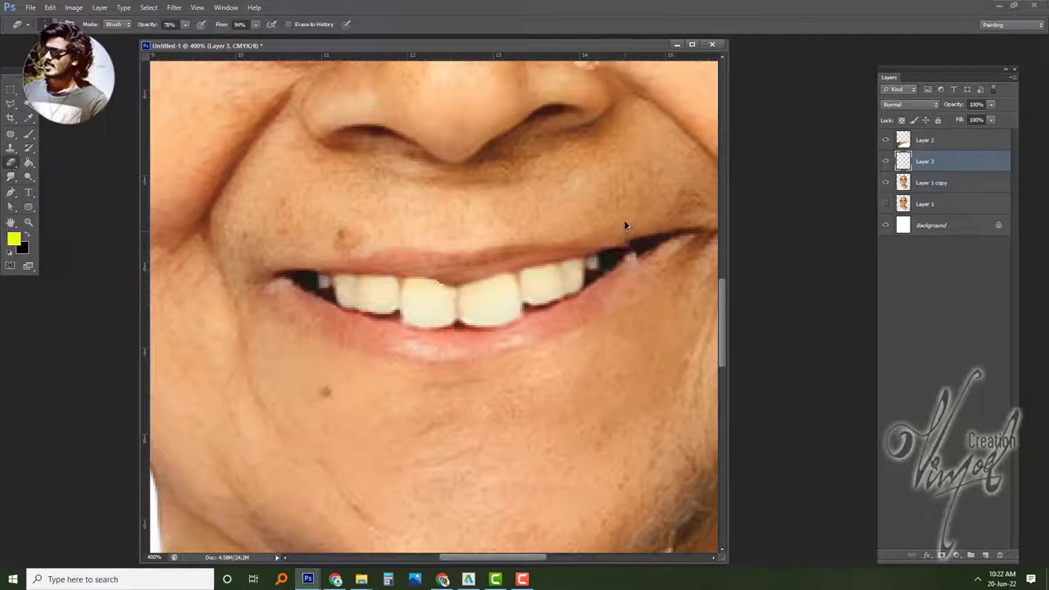
drag(466, 276, 657, 235)
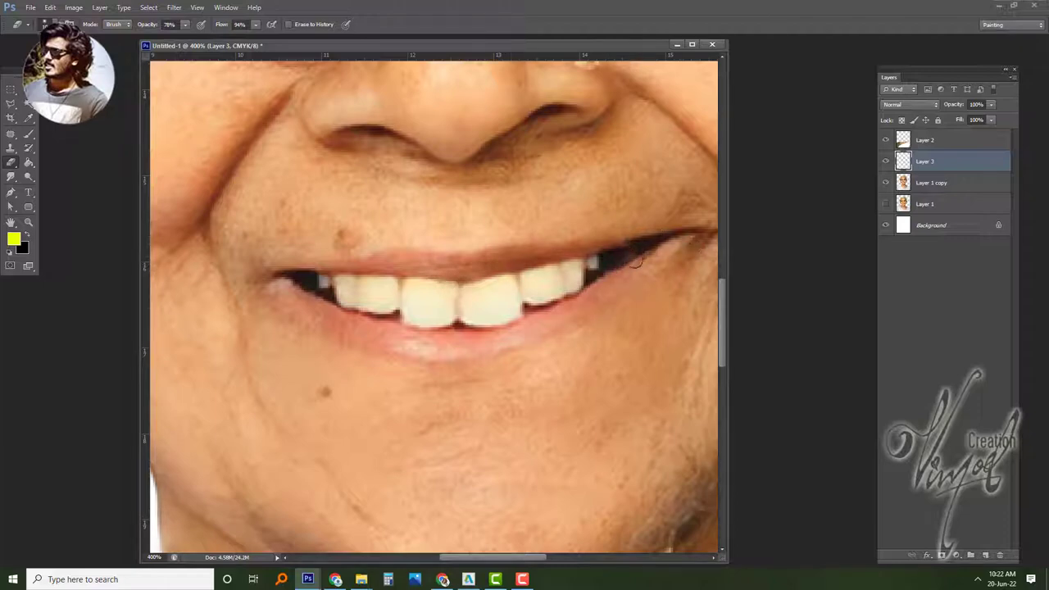
drag(488, 330, 564, 331)
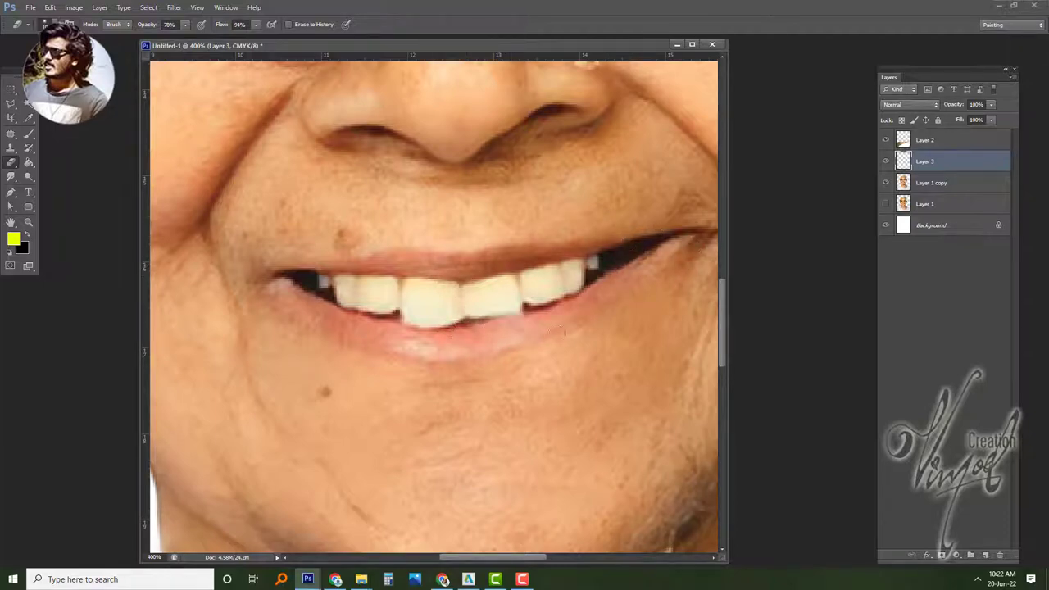
key(ctrl+minus)
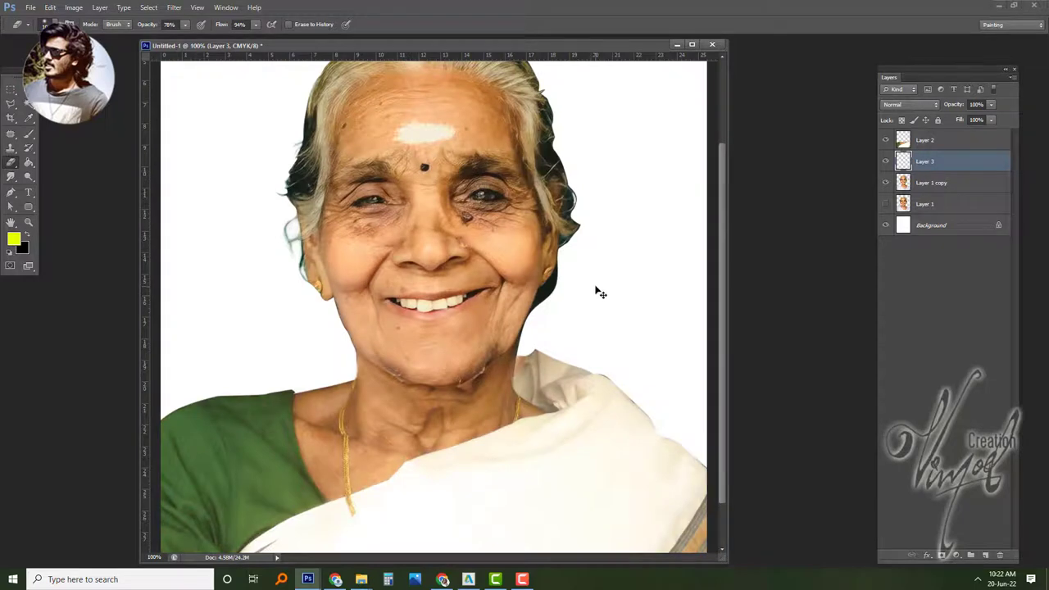
key(ctrl+plus)
- Hide Layer 3 and smooth the lower lip's right corner on Layer 1 copy with Liquify Forward Warp
click(885, 161)
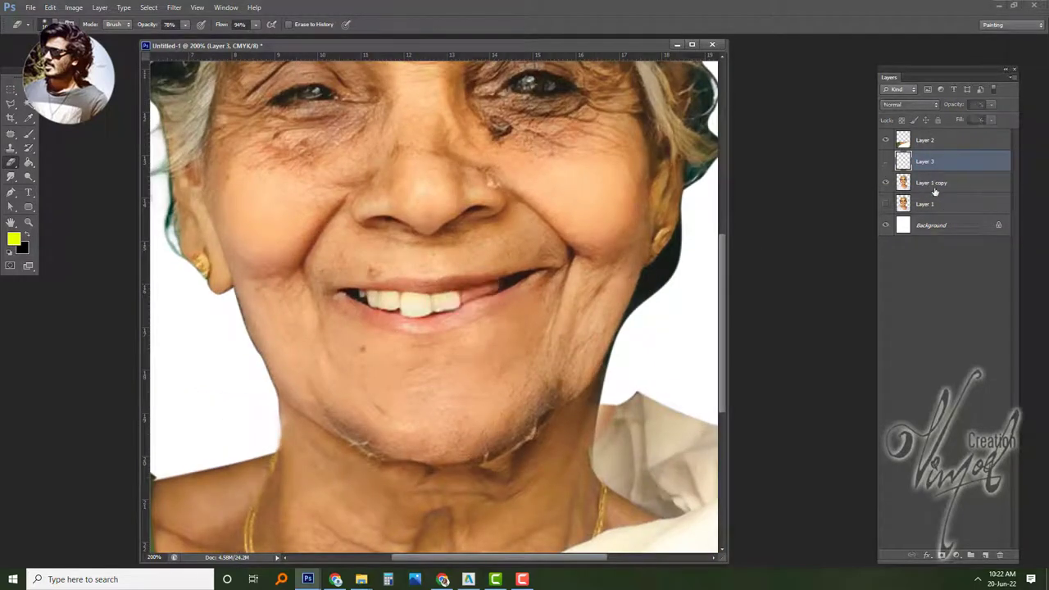
click(931, 183)
click(173, 7)
click(182, 80)
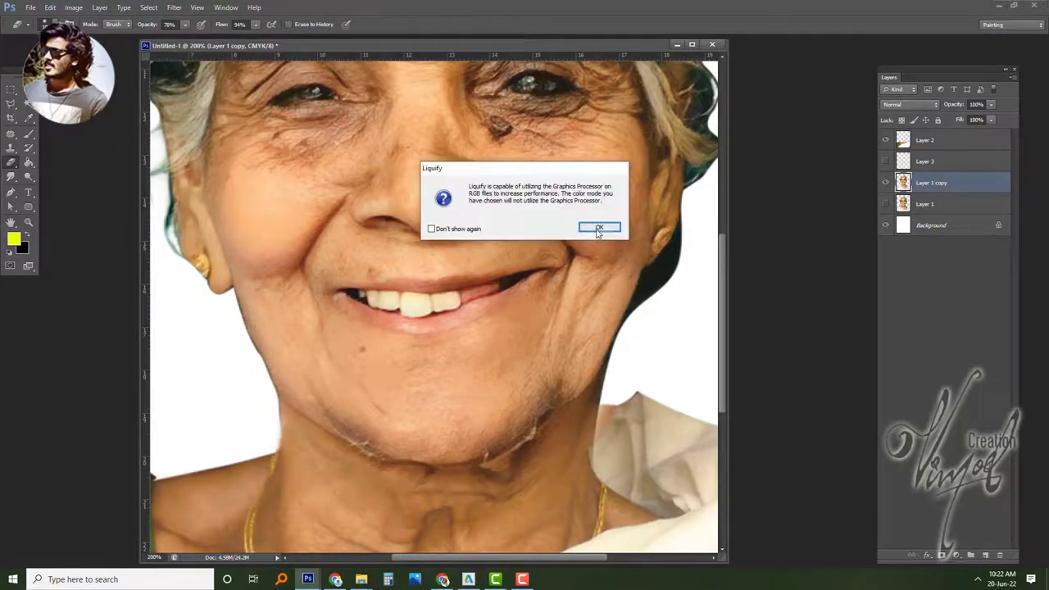
click(600, 228)
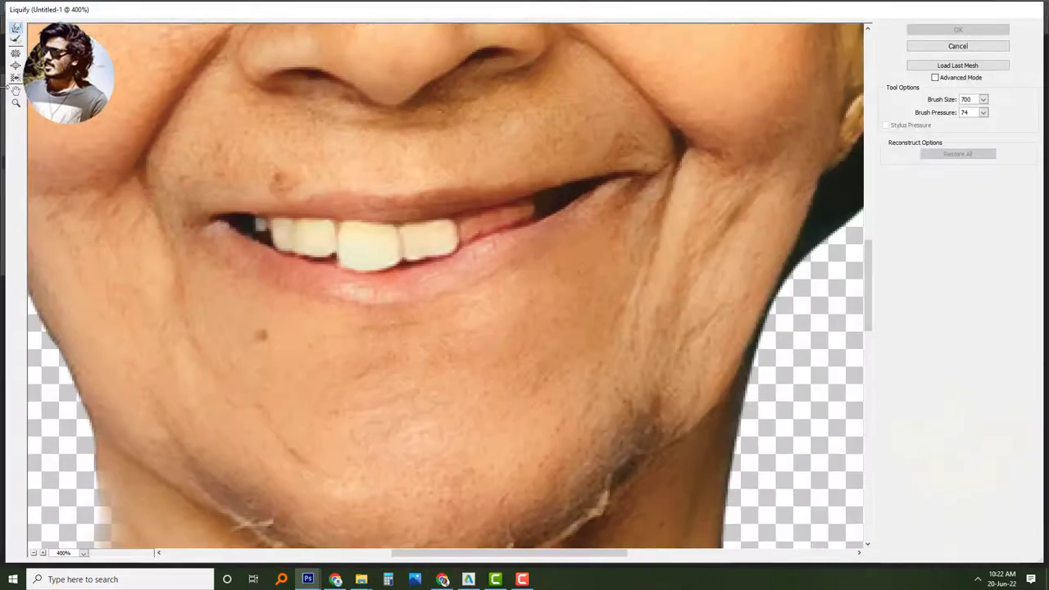
drag(473, 251, 506, 254)
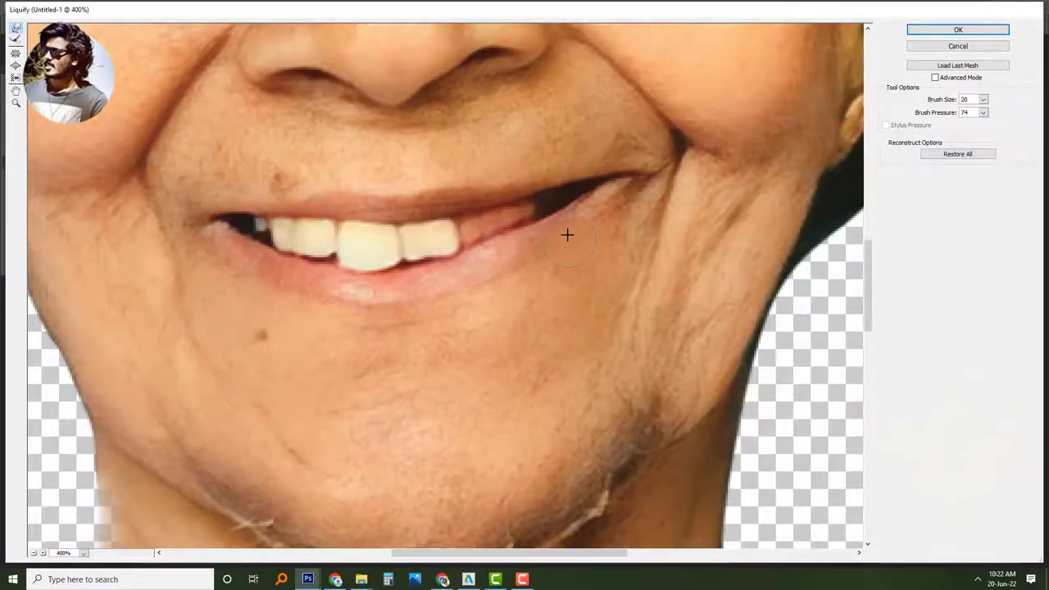
drag(529, 230, 605, 243)
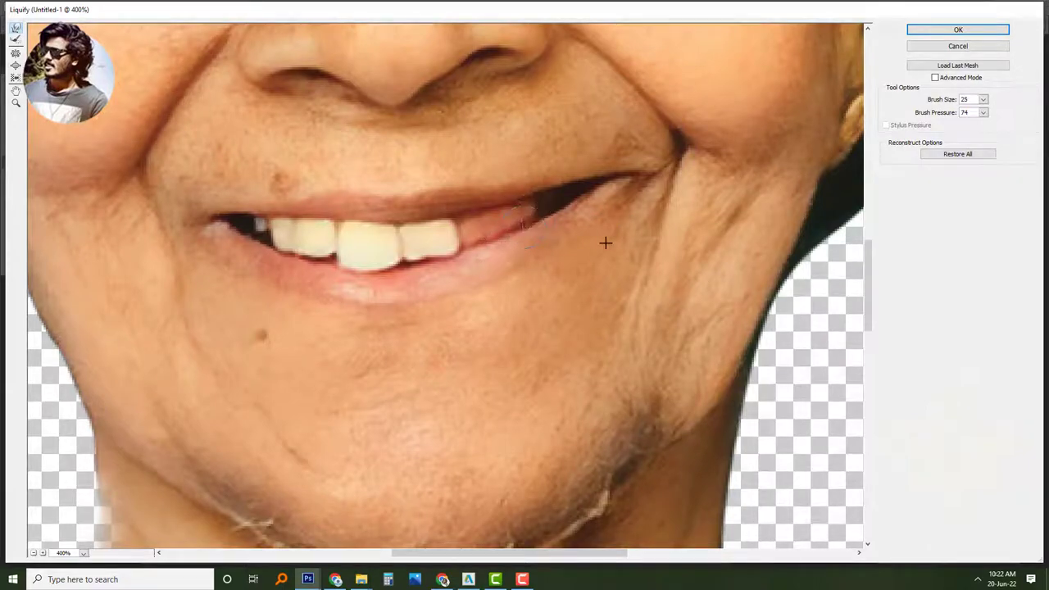
click(957, 31)
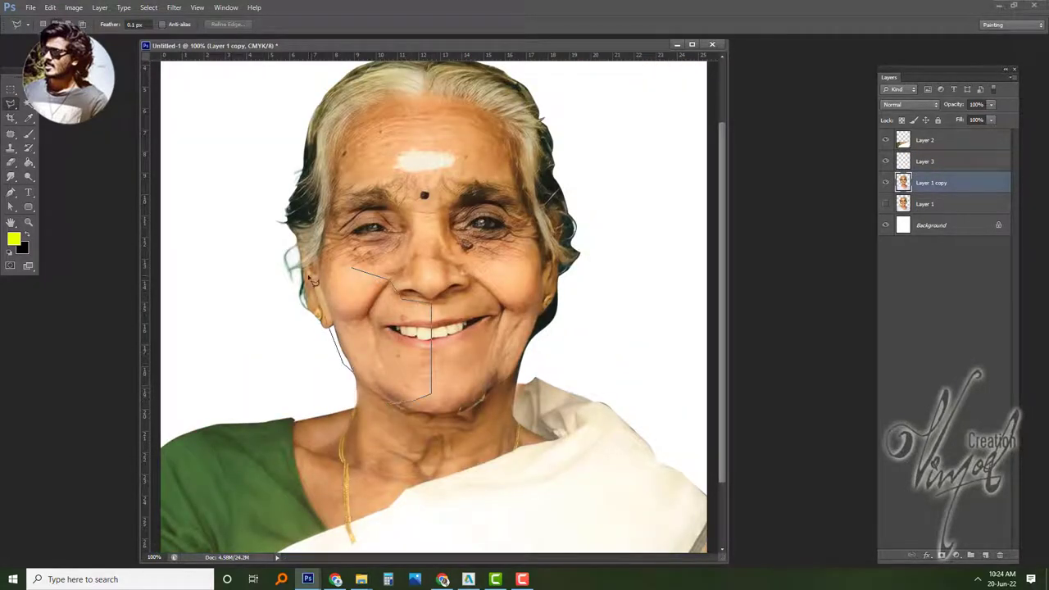
- Copy the outlined left cheek onto new Layer 4 and flip it horizontally
click(311, 280)
click(352, 268)
key(ctrl+j)
key(ctrl+t)
right_click(369, 317)
click(410, 481)
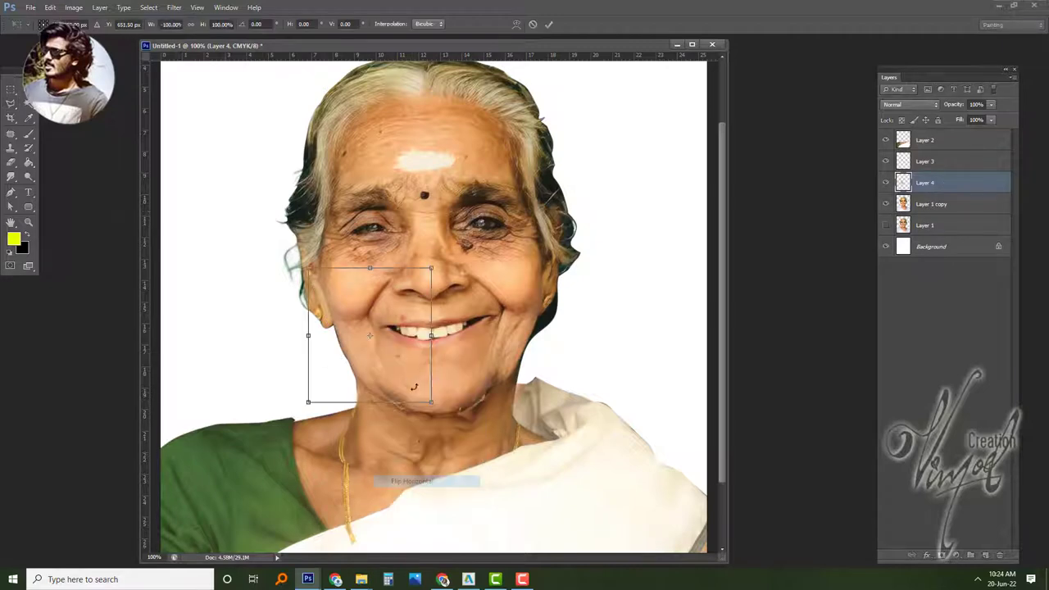
key(Return)
- Move the flipped cheek onto the right cheek and rotate it about -3.84°
key(v)
drag(377, 327, 506, 328)
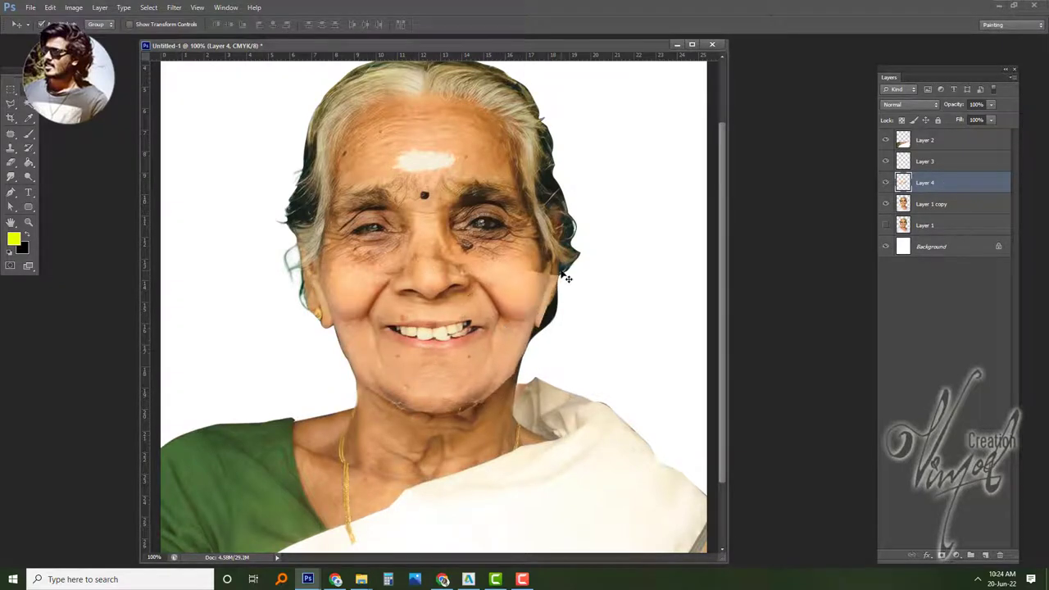
key(ctrl+t)
drag(574, 246, 578, 236)
drag(476, 311, 478, 318)
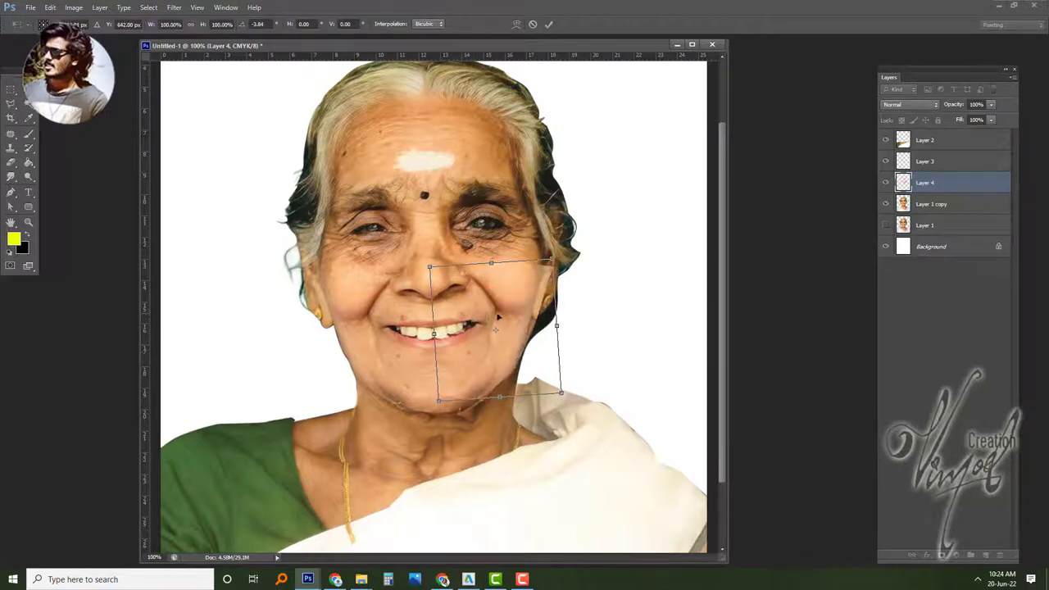
key(Return)
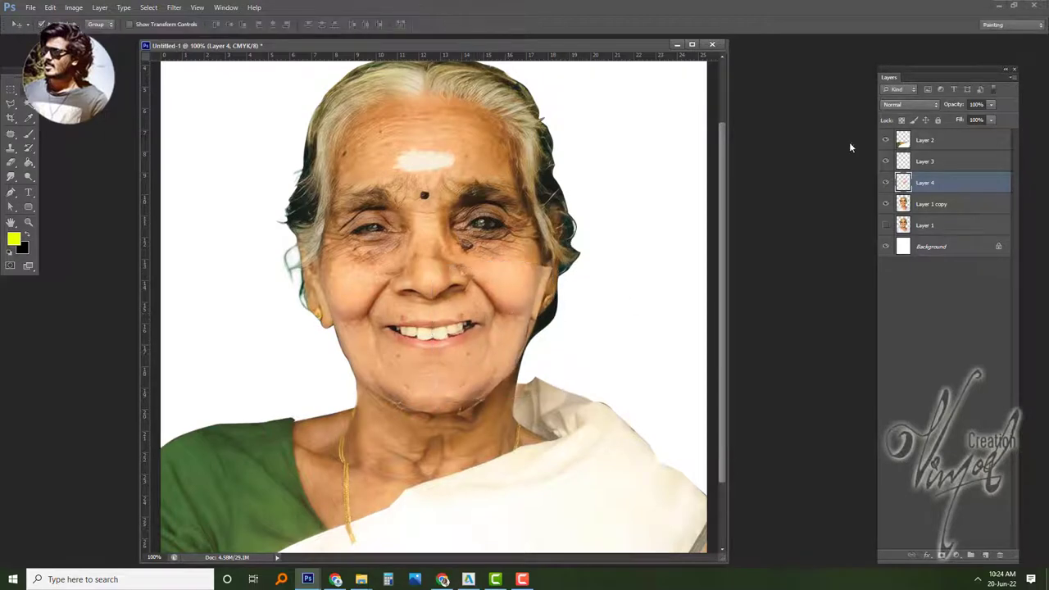
- Erase the cheek patch's hard edge along the jaw and compare with Layer 4 hidden
key(e)
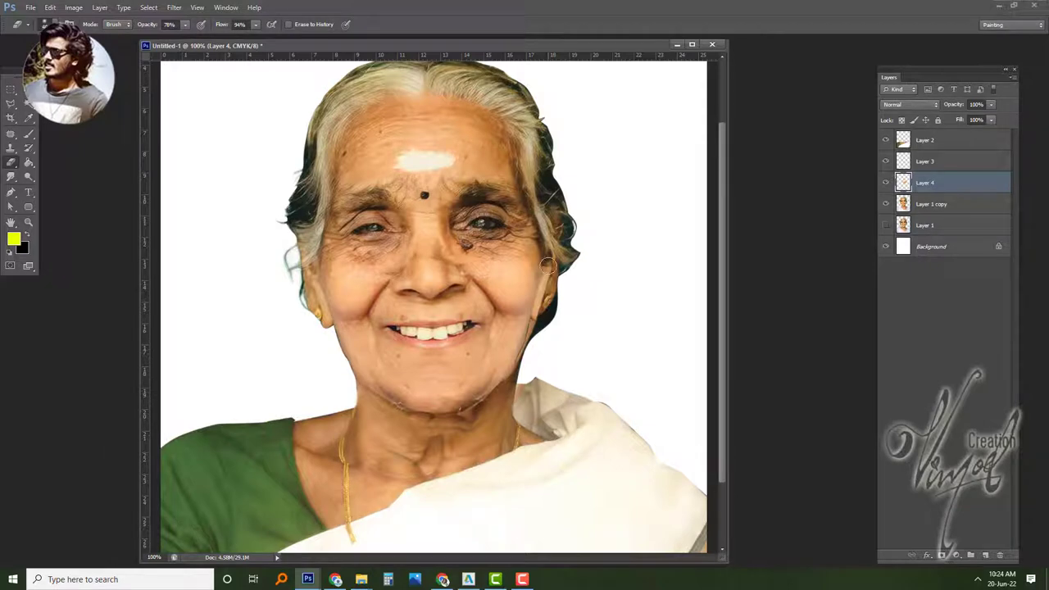
drag(548, 265, 516, 387)
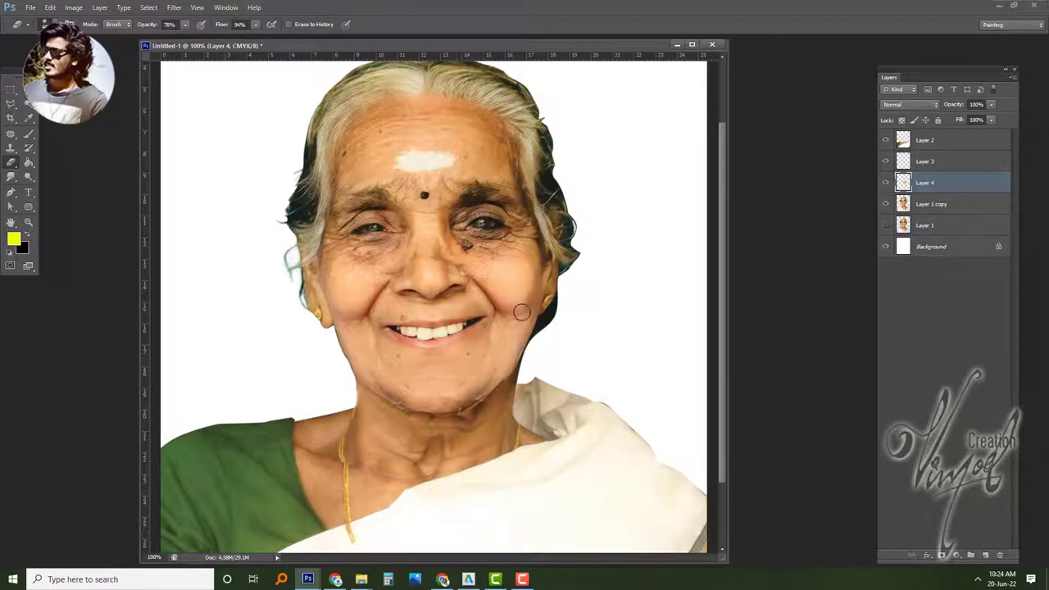
key(ctrl+minus)
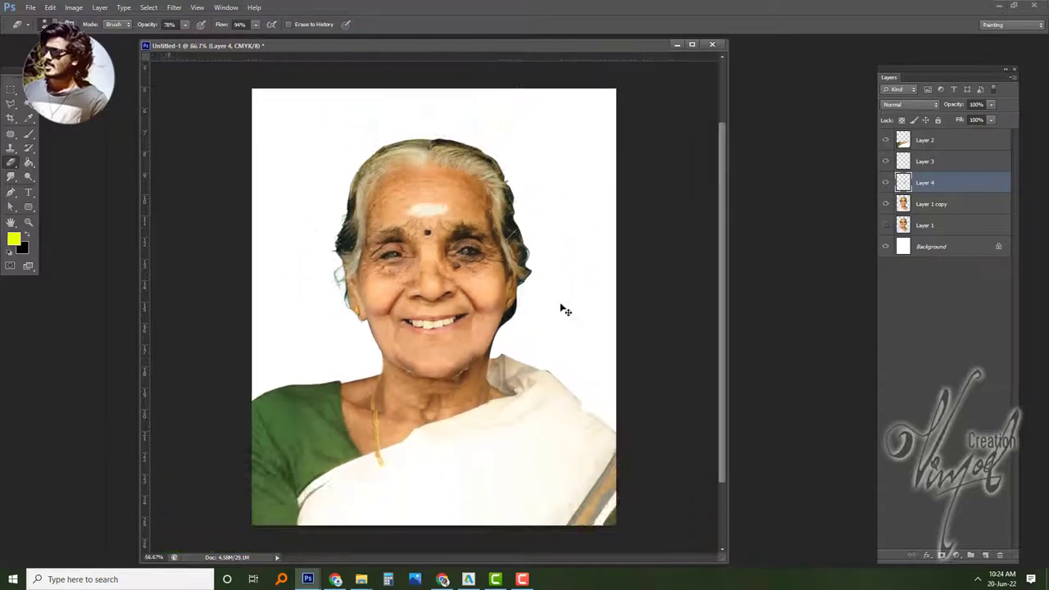
key(ctrl+minus)
key(ctrl+plus)
key(ctrl+plus)
click(885, 182)
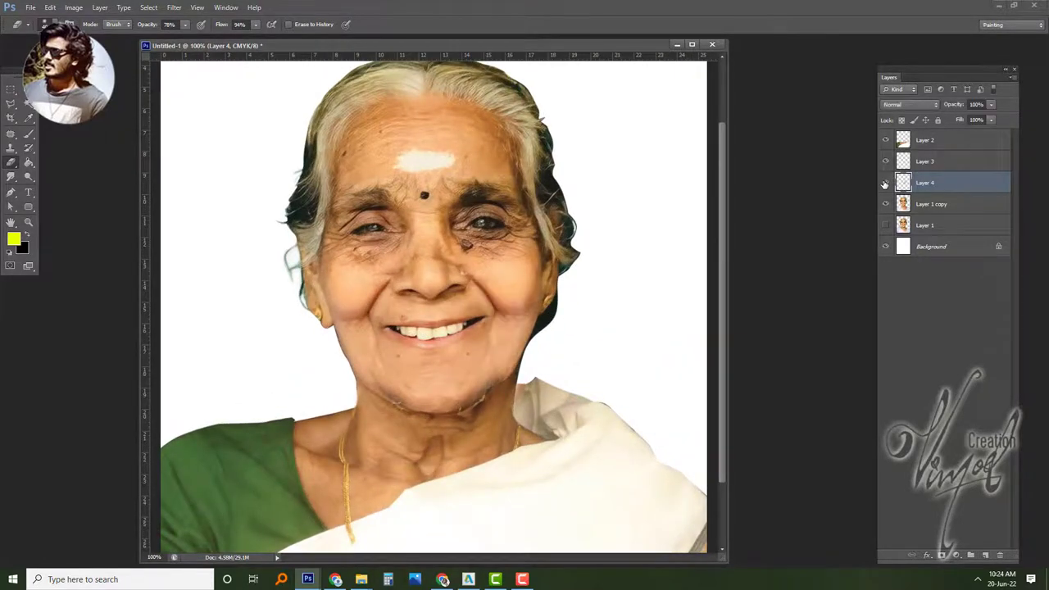
click(886, 182)
click(885, 182)
- Zoom in on the nose and mouth and toggle the cheek patch to compare
key(ctrl+plus)
key(ctrl+plus)
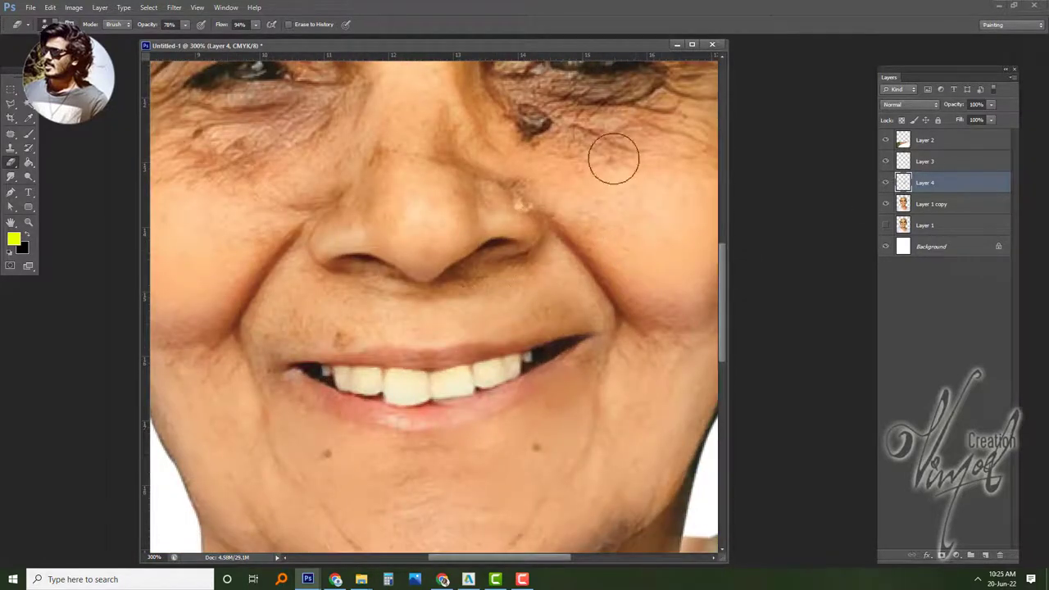
drag(614, 157, 511, 155)
click(885, 182)
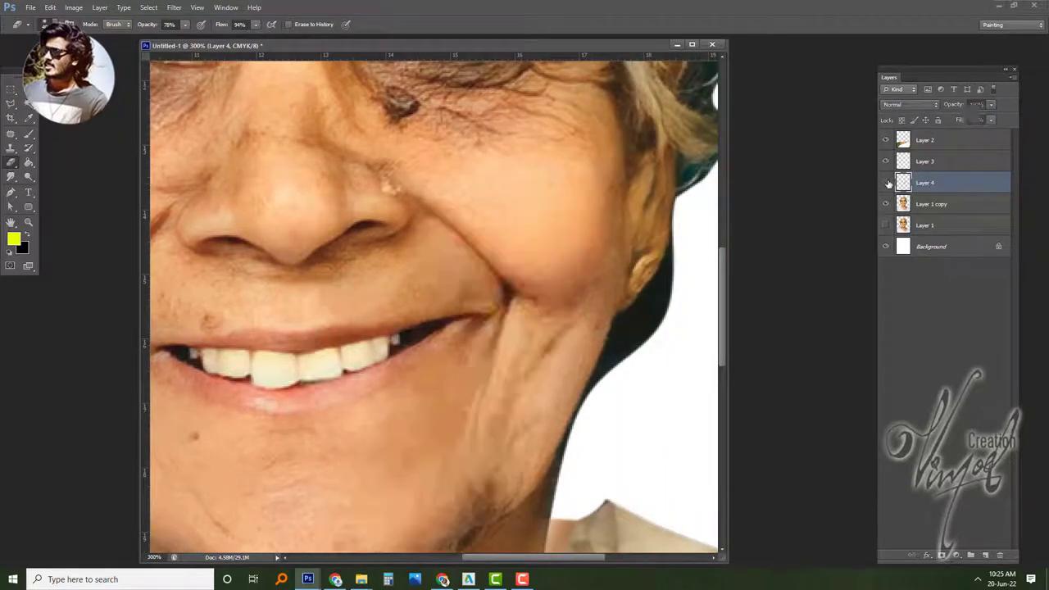
click(885, 182)
click(886, 182)
click(886, 182)
key(ctrl+minus)
key(ctrl+0)
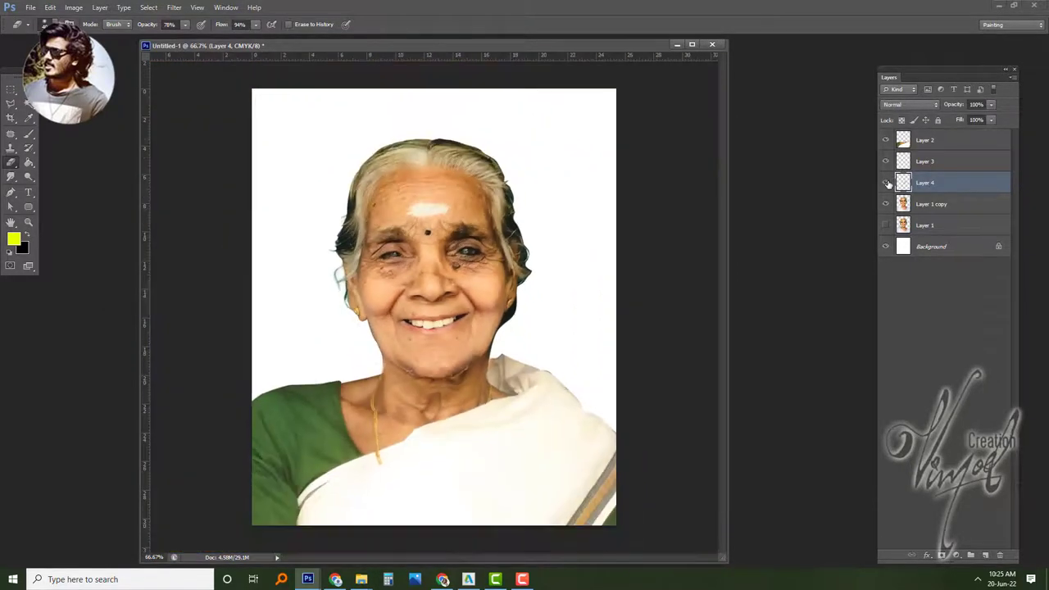
- At 100%, toggle Layer 4 and the green sari recolour on and off to compare
click(885, 182)
click(885, 182)
key(ctrl+plus)
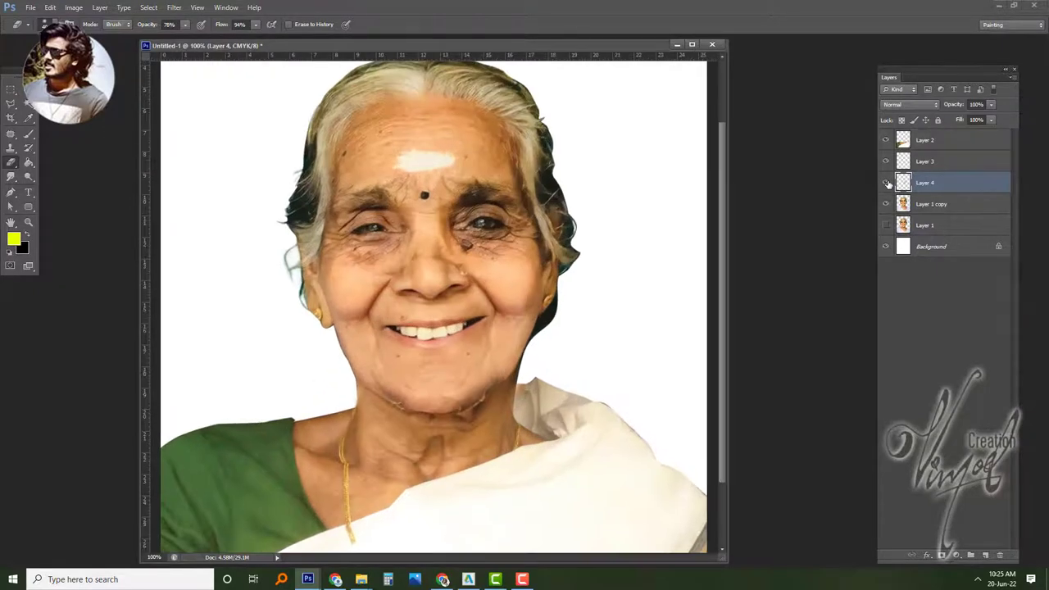
click(886, 183)
click(886, 183)
click(887, 183)
click(886, 183)
click(885, 161)
click(886, 161)
- Move Layer 4 above Layer 3 and check the result by toggling its visibility
click(886, 161)
click(886, 161)
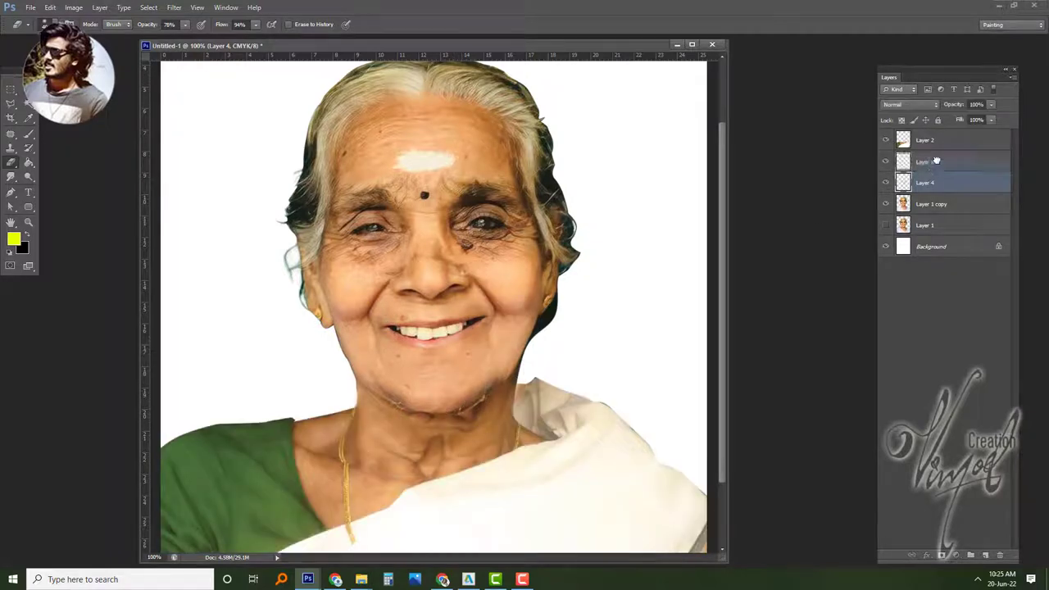
key(ctrl+bracketright)
click(886, 162)
click(886, 162)
click(885, 161)
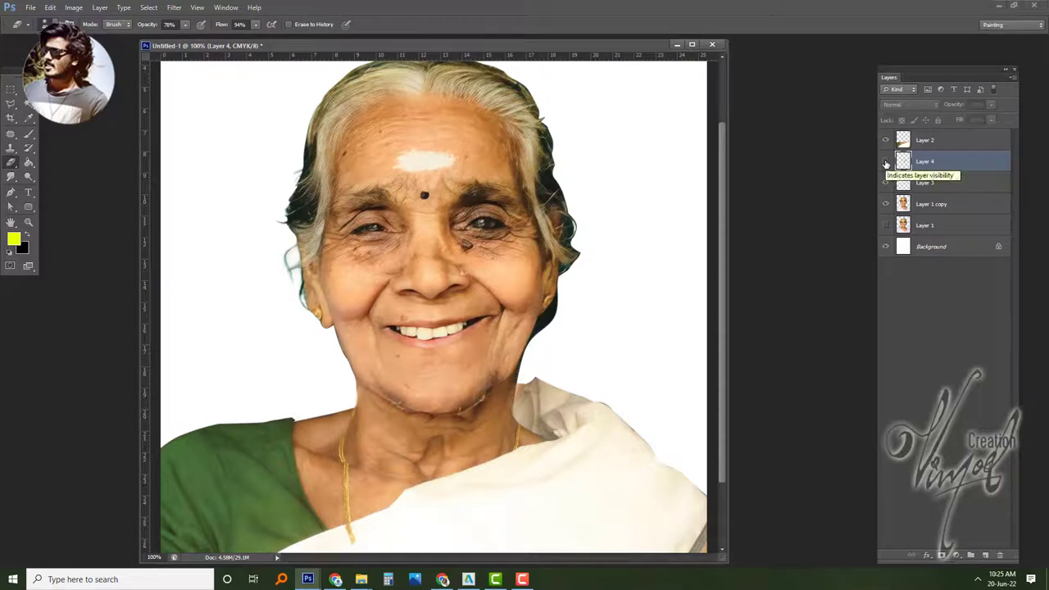
- Merge Layer 4, Layer 3 and Layer 1 copy into a single Layer 4
click(885, 162)
shift+click(932, 204)
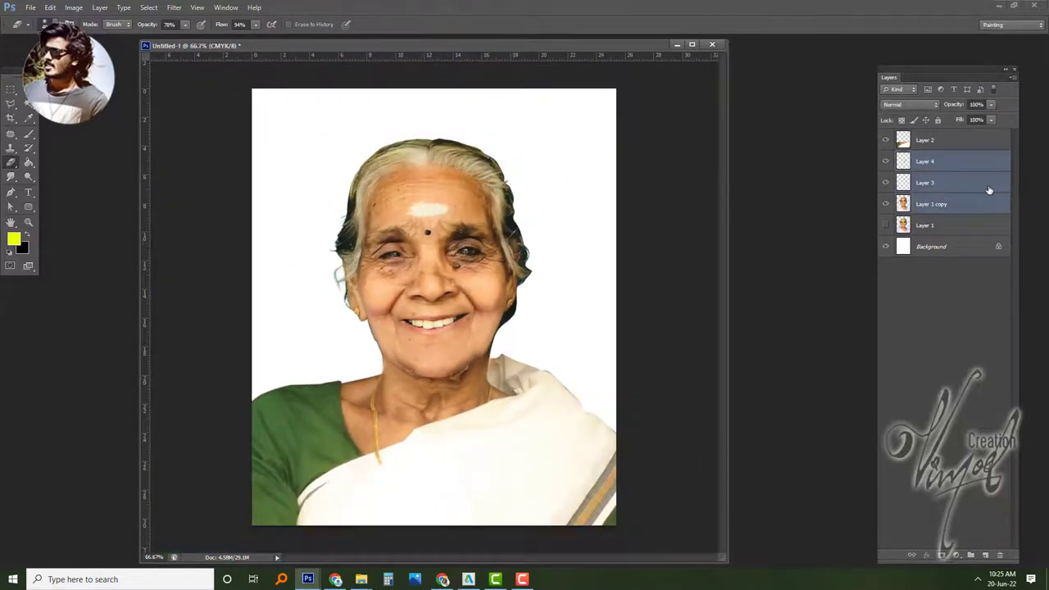
key(ctrl+e)
scroll(476, 402, up, 2)
scroll(463, 160, down, 1)
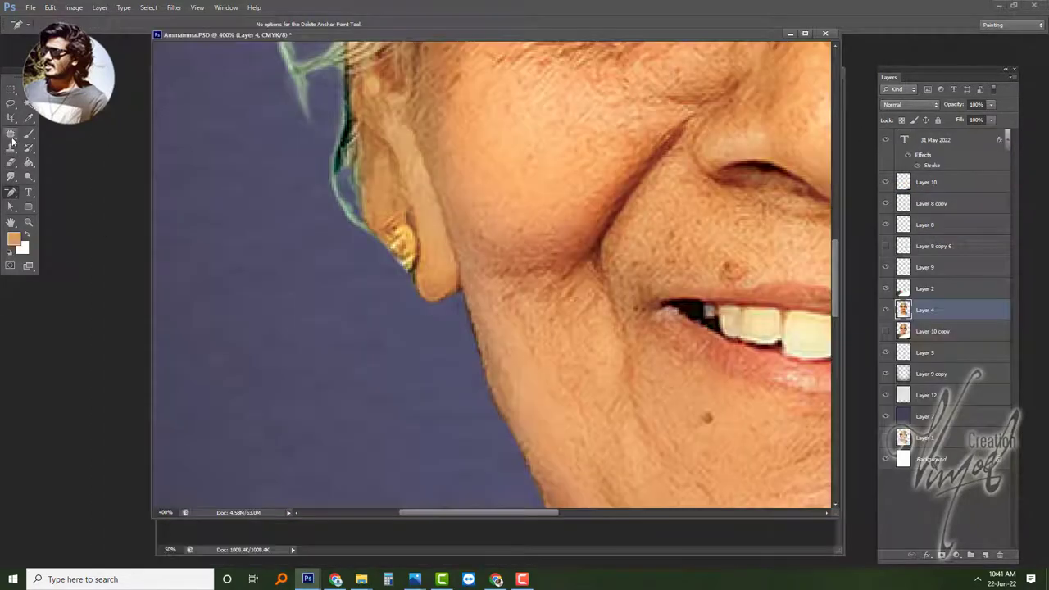
- Try the Patch tool on a chin skin spot, then clear the selection
click(12, 137)
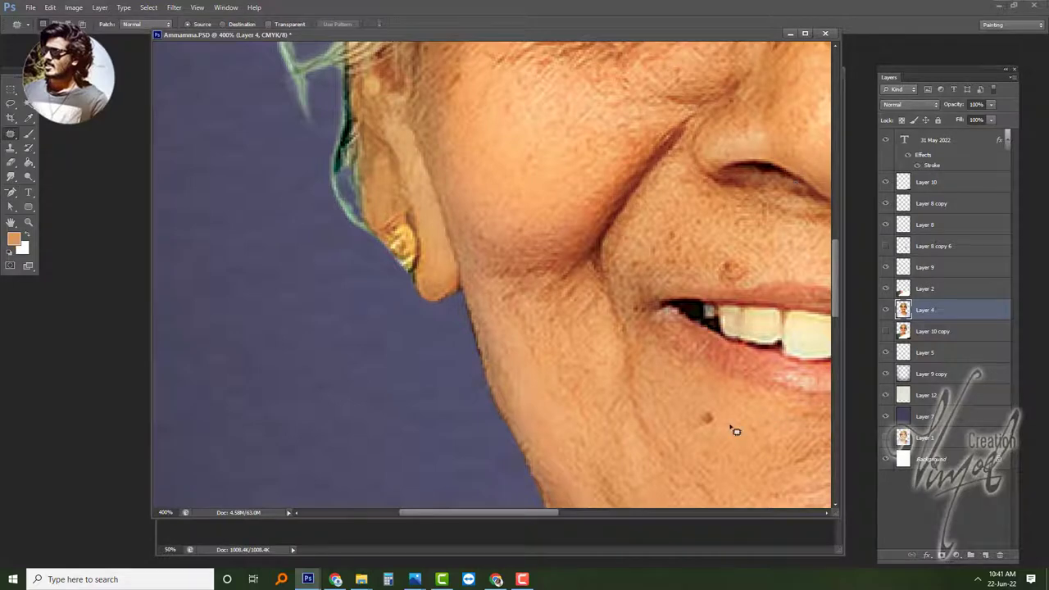
mouse_move(715, 440)
mouse_down()
mouse_move(724, 428)
mouse_move(677, 466)
mouse_up()
key(ctrl+d)
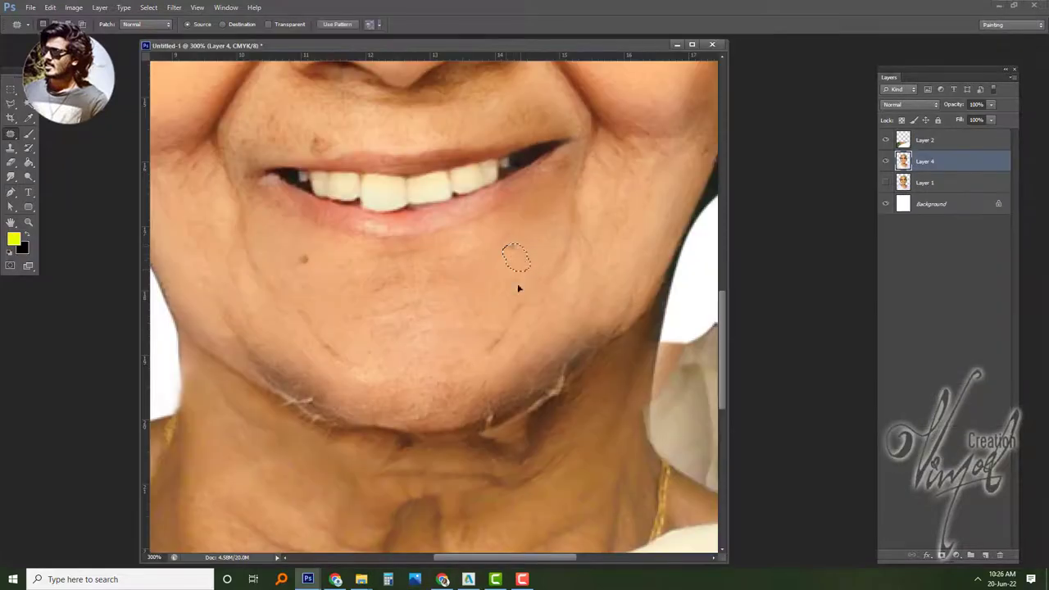
- Darken the crease beside the nose with the Burn tool
click(11, 148)
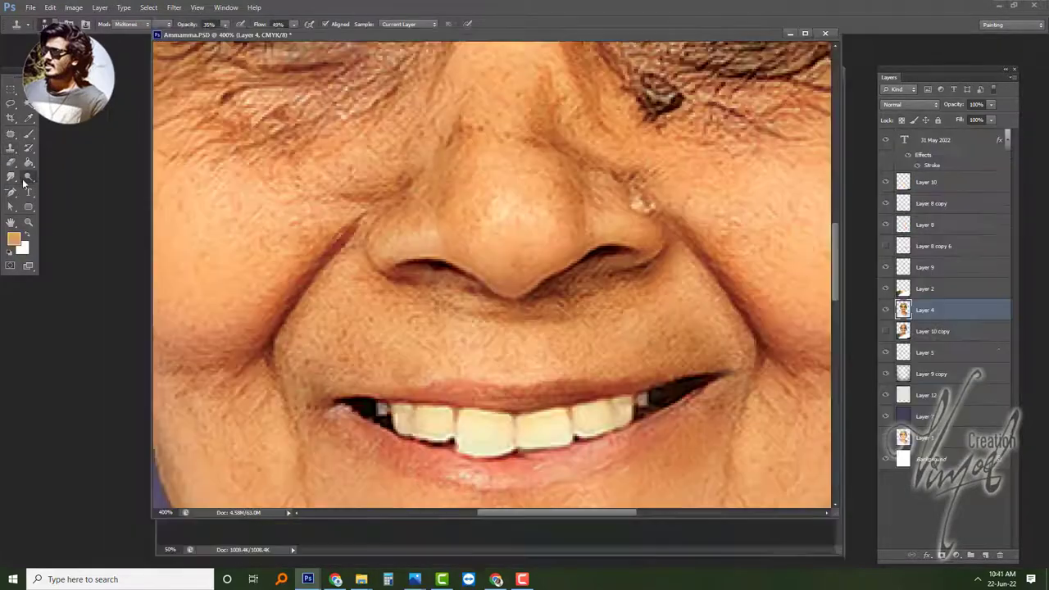
click(26, 178)
scroll(534, 342, up, 2)
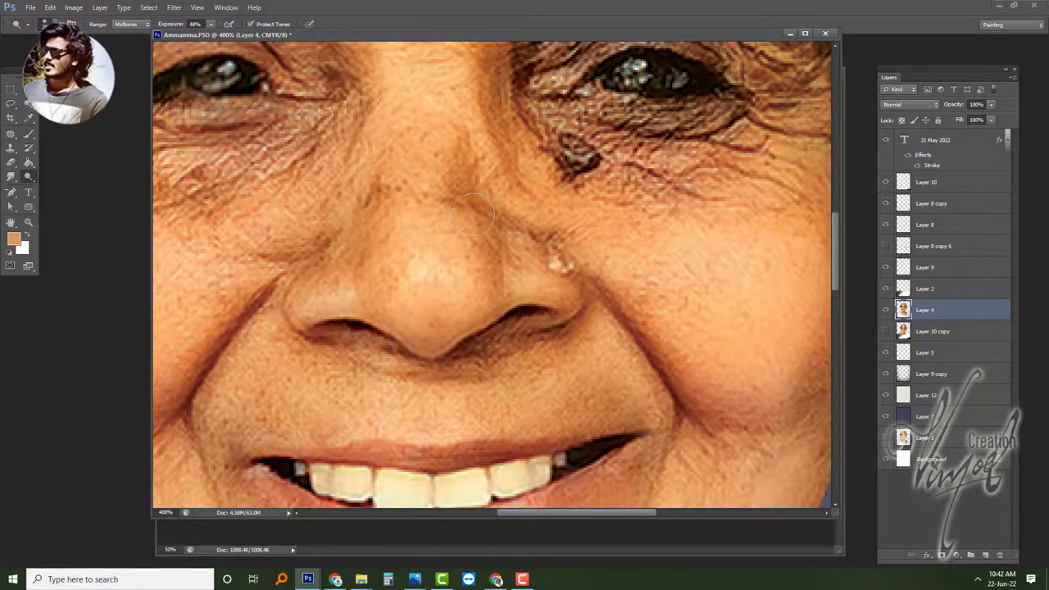
mouse_move(473, 214)
mouse_down()
mouse_move(464, 202)
mouse_move(475, 206)
mouse_move(478, 188)
mouse_up()
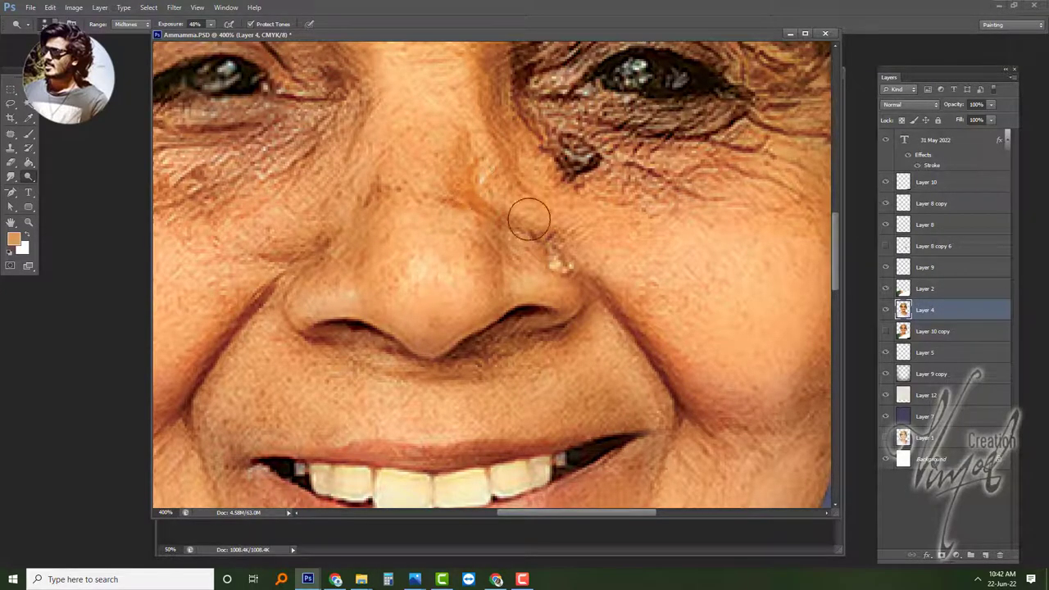
drag(307, 243, 504, 285)
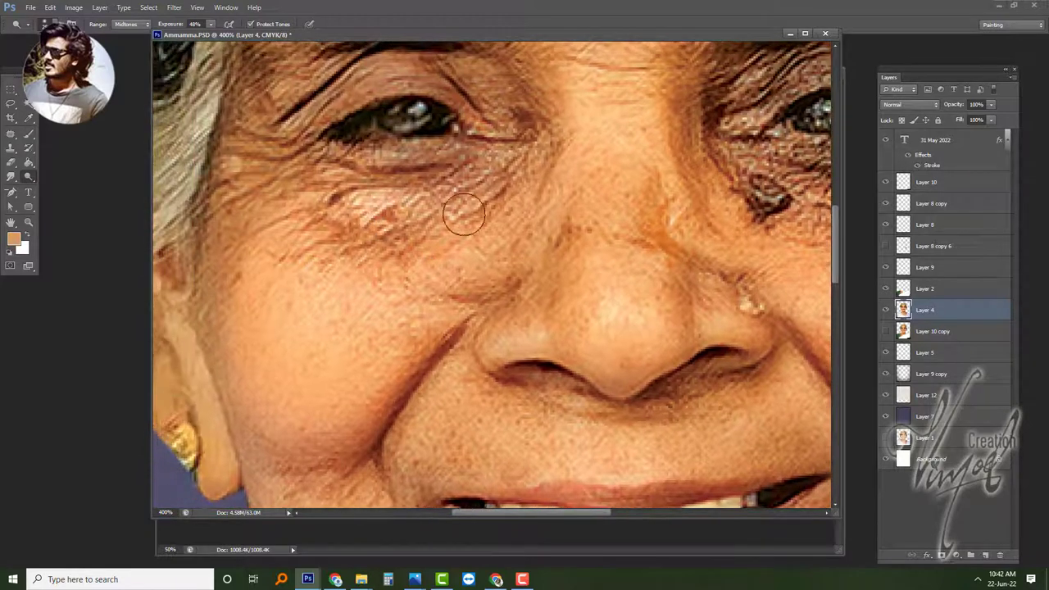
drag(311, 196, 384, 269)
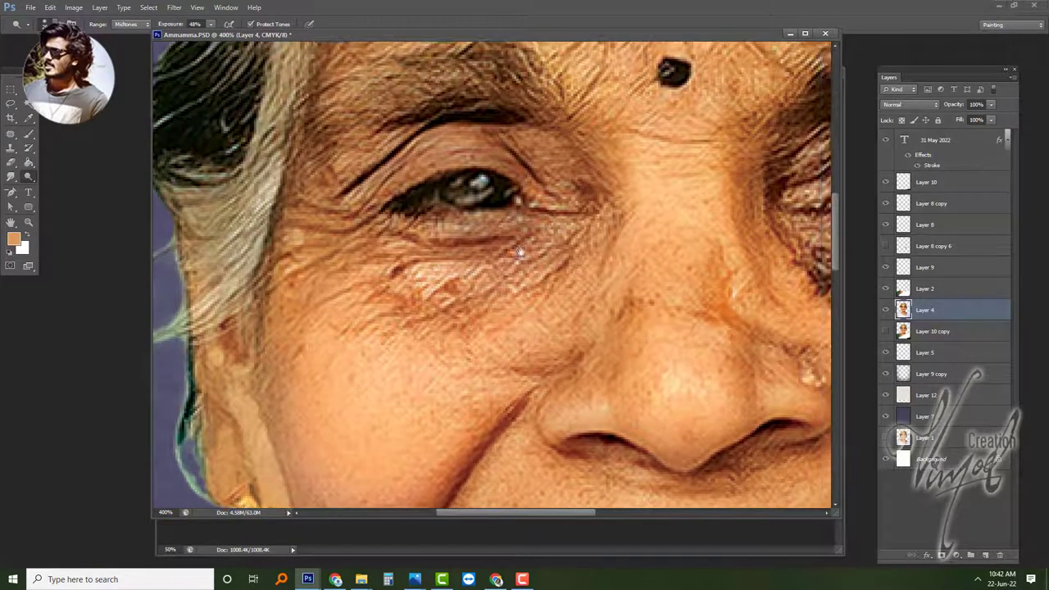
drag(320, 373, 467, 128)
- Switch to the Clone Stamp with a smaller brush, framing the nose and mouth
key(s)
drag(714, 243, 494, 232)
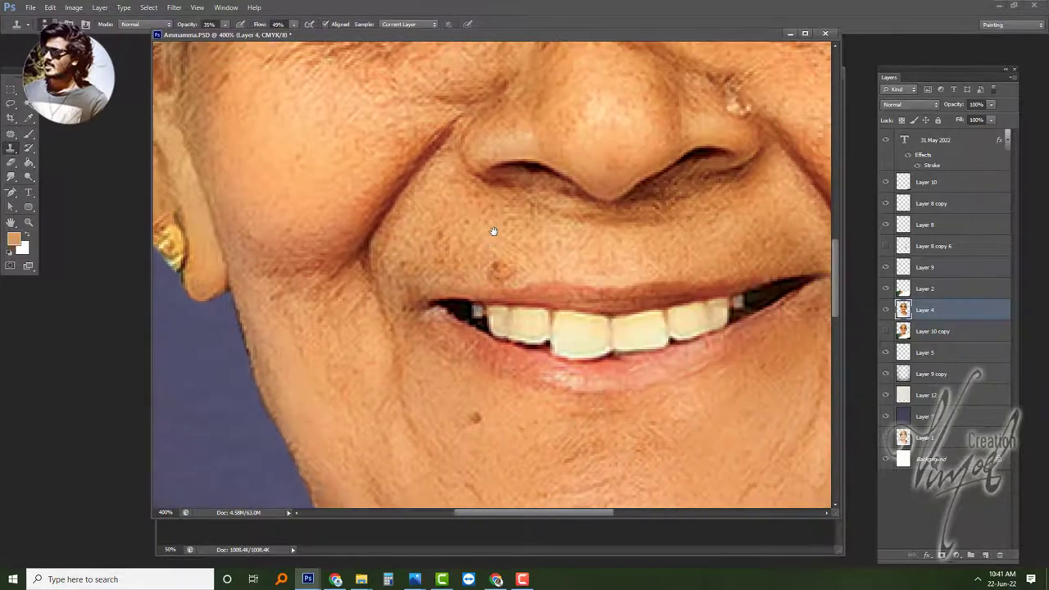
key(bracketleft)
key(bracketleft)
- Clone over the mole above the lip and the wrinkles along the jaw
click(501, 264)
click(492, 268)
alt+click(485, 266)
click(504, 268)
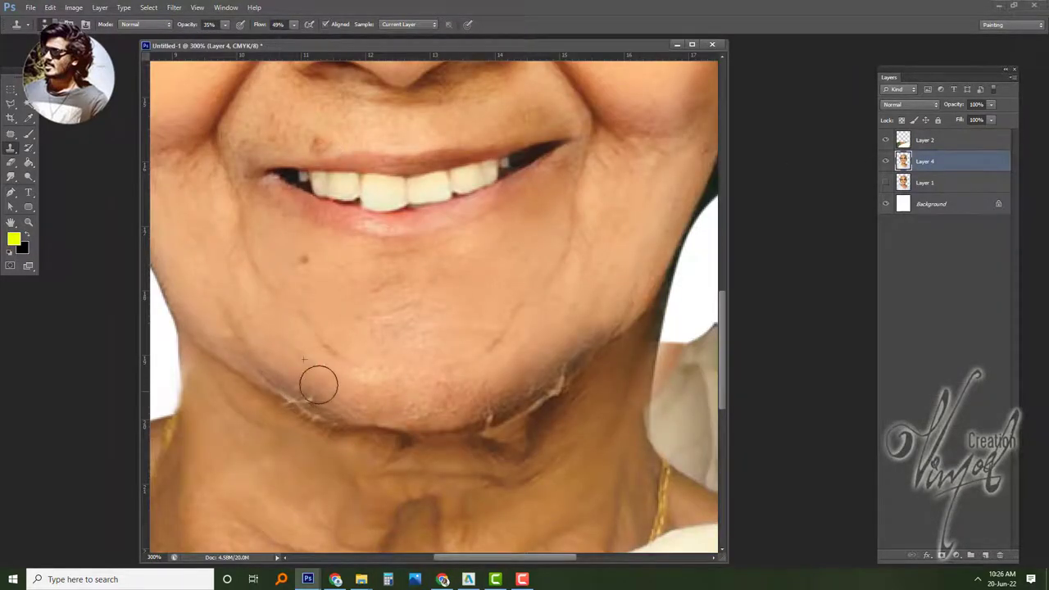
alt+click(577, 312)
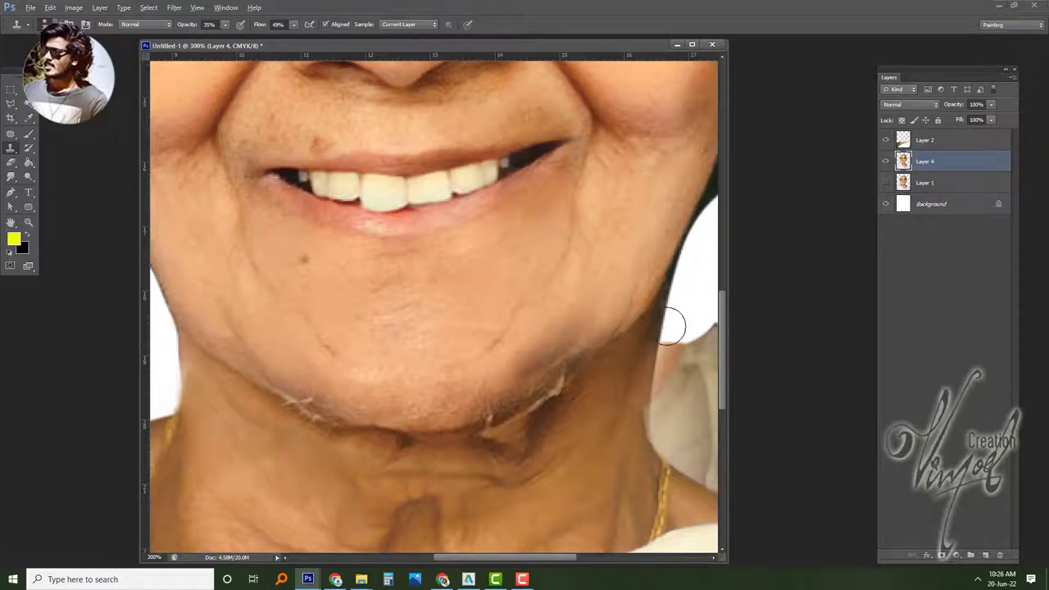
click(543, 344)
click(524, 368)
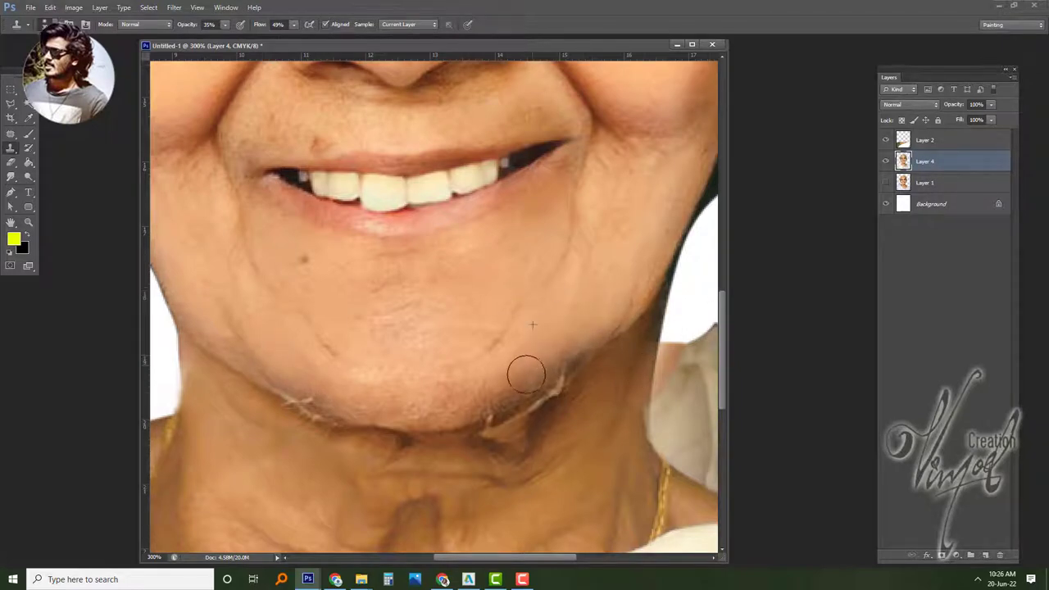
drag(546, 384, 490, 392)
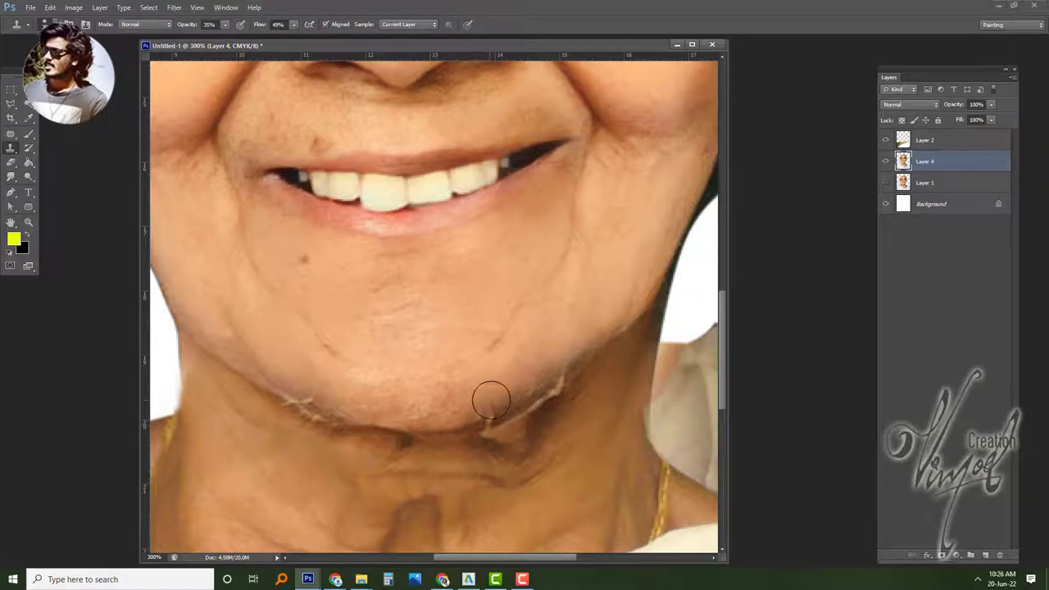
- Patch away the pale streaks on both sides of the jaw and under the chin
click(28, 177)
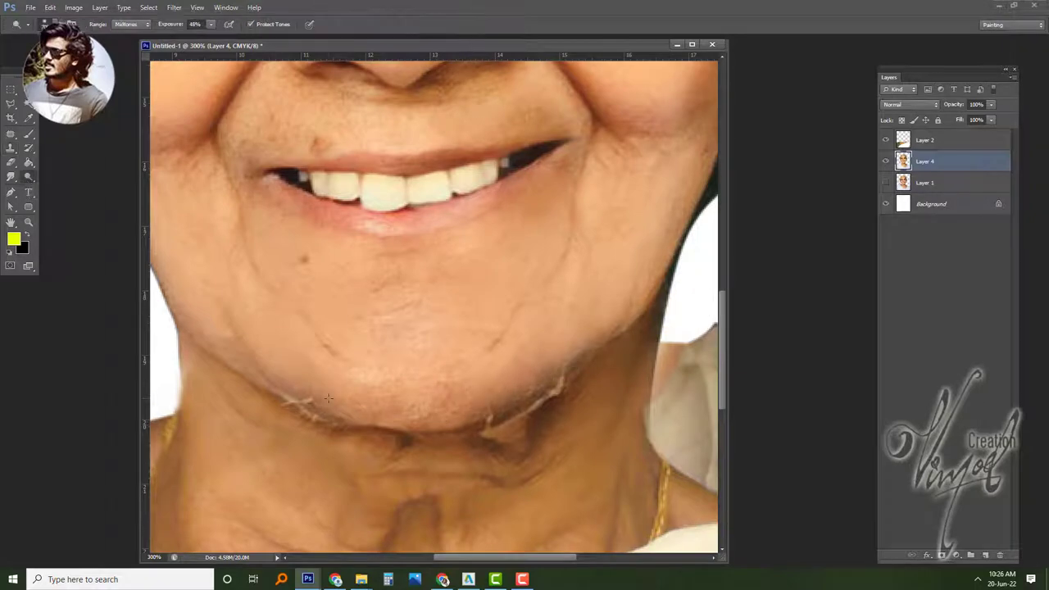
key(bracketleft)
key(bracketleft)
key(bracketleft)
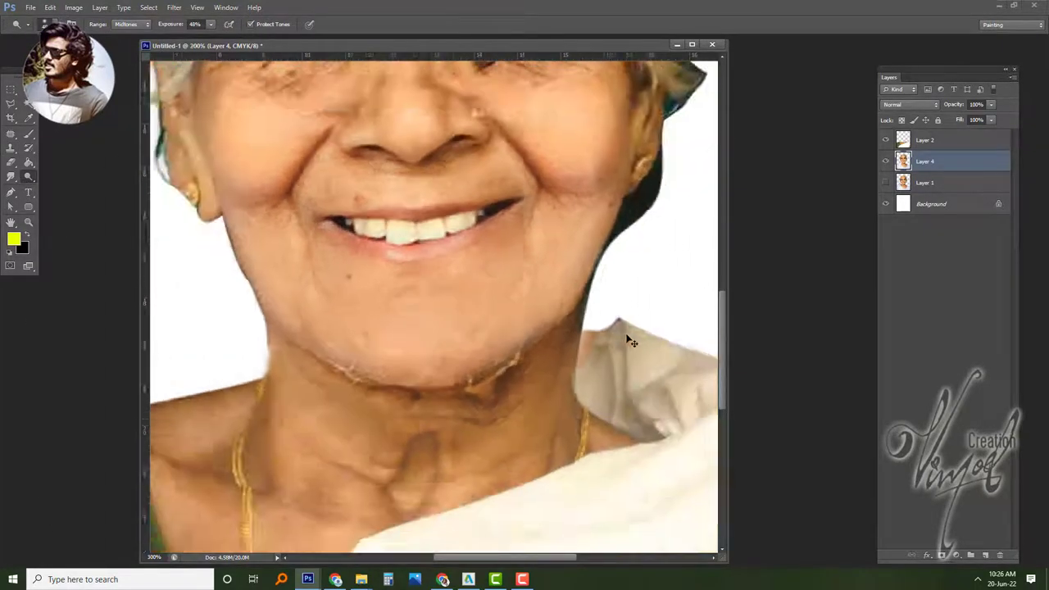
drag(647, 376, 613, 322)
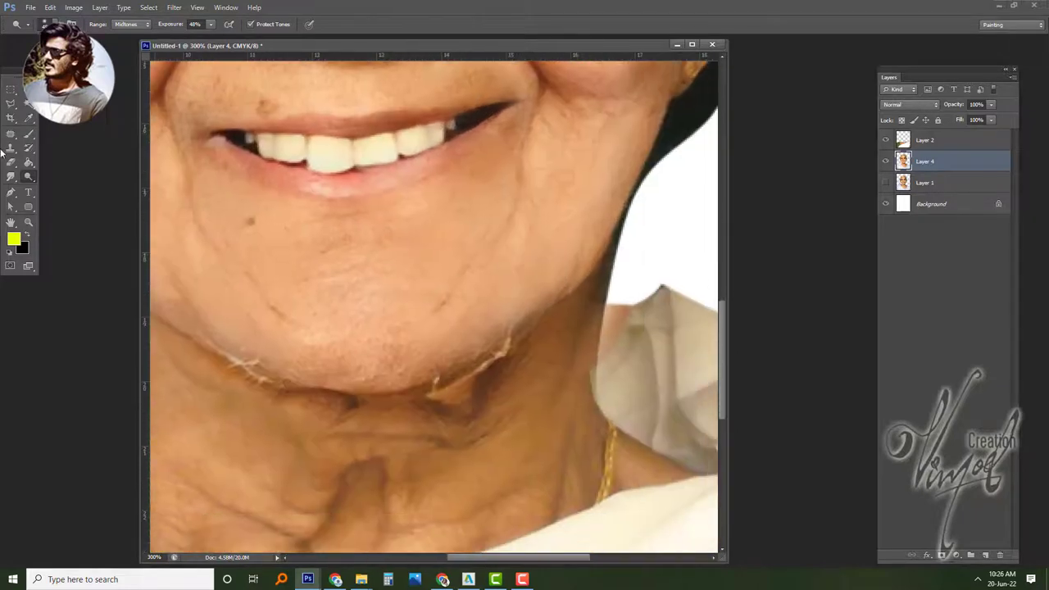
key(j)
drag(517, 357, 545, 354)
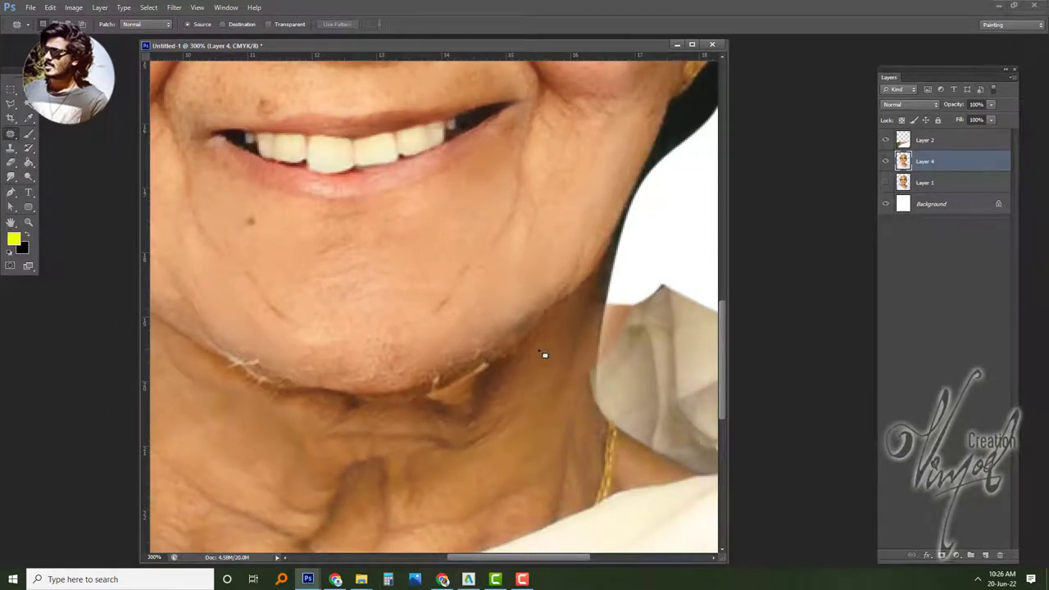
drag(270, 371, 271, 375)
scroll(447, 302, down, 2)
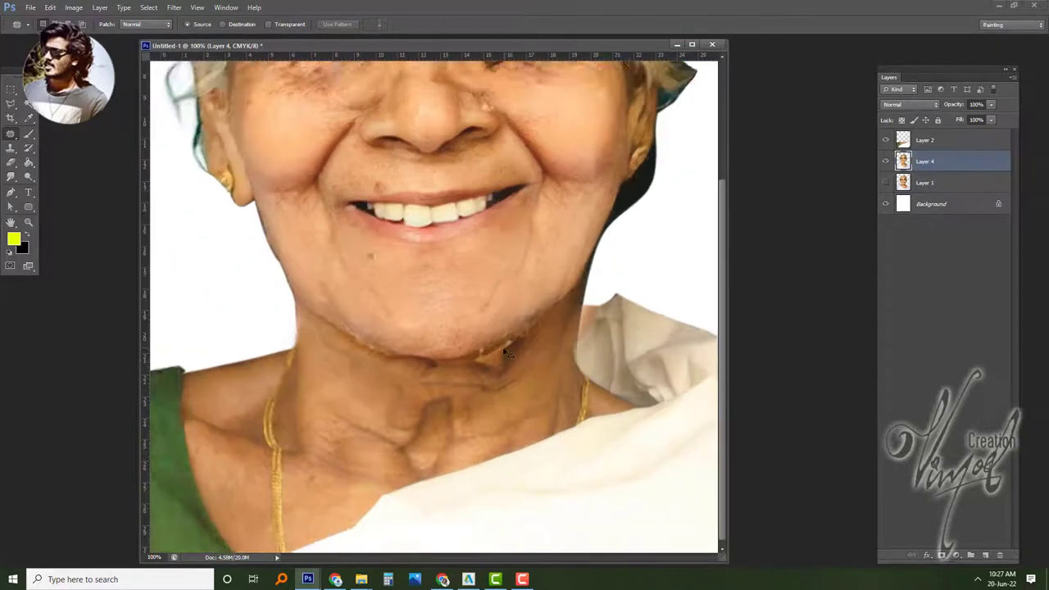
mouse_move(507, 387)
mouse_down()
mouse_move(483, 352)
mouse_move(565, 316)
mouse_up()
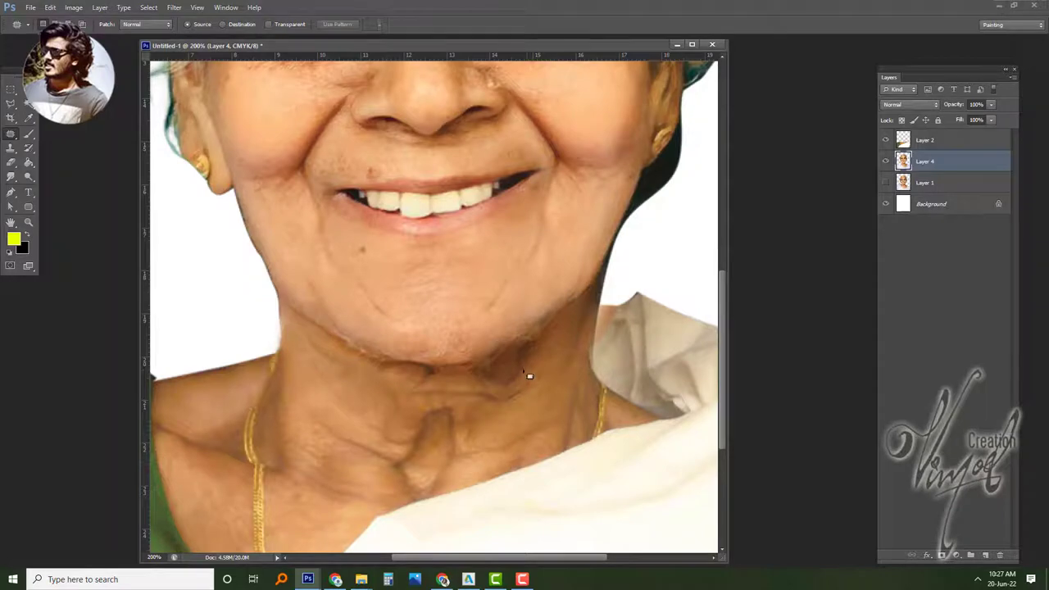
scroll(561, 354, down, 1)
- Patch away the dark spot on the forehead and zoom out
scroll(551, 349, down, 1)
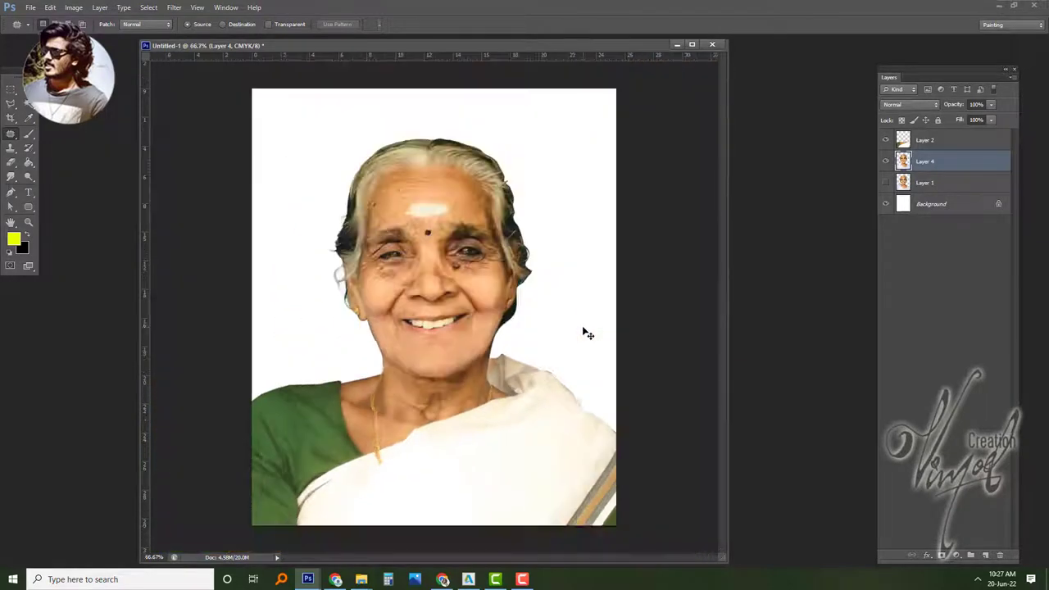
scroll(594, 320, up, 1)
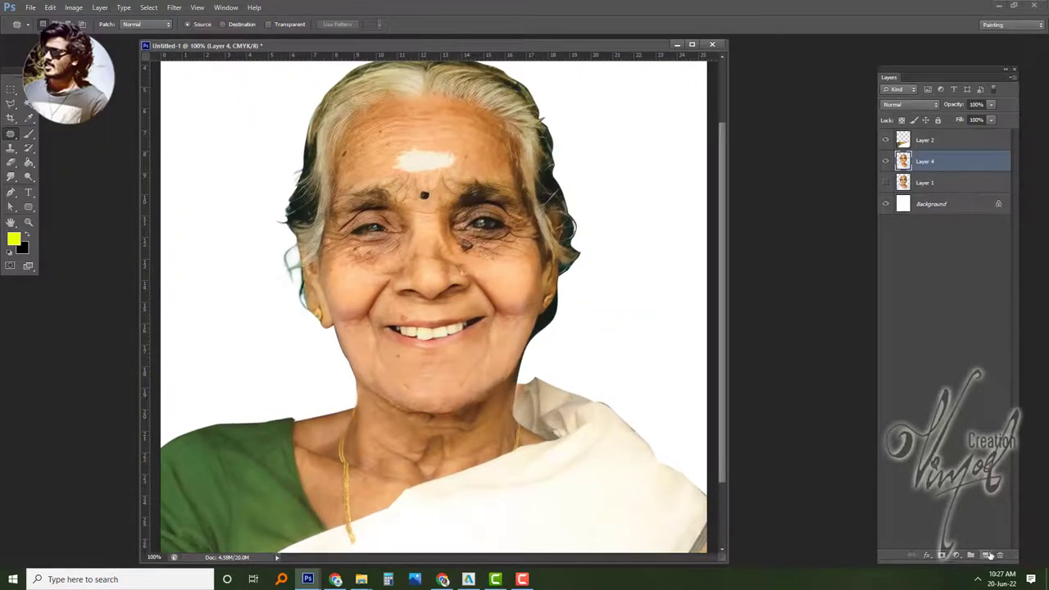
scroll(302, 232, up, 1)
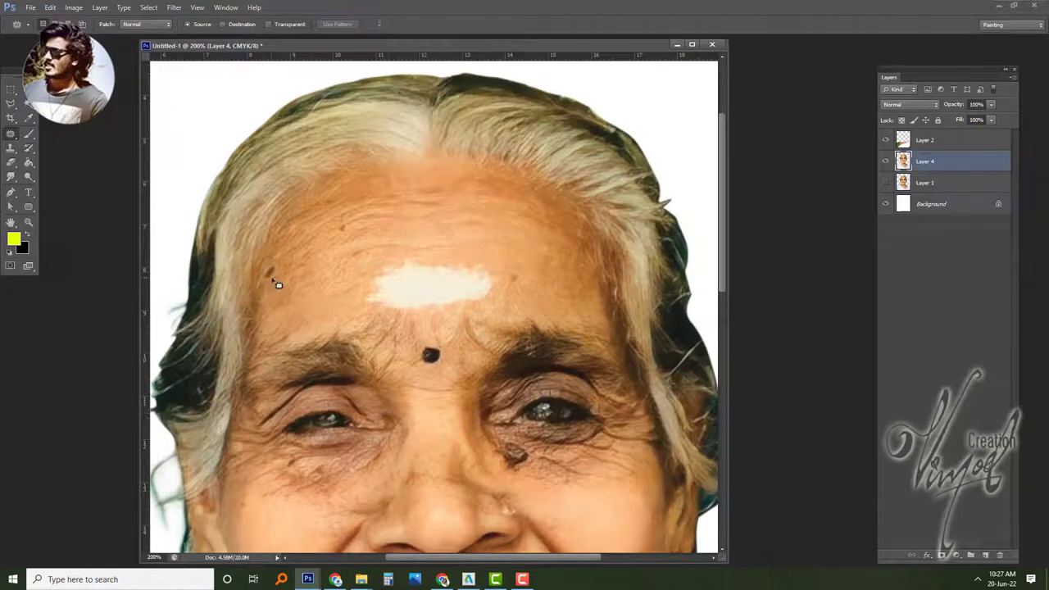
drag(274, 279, 348, 232)
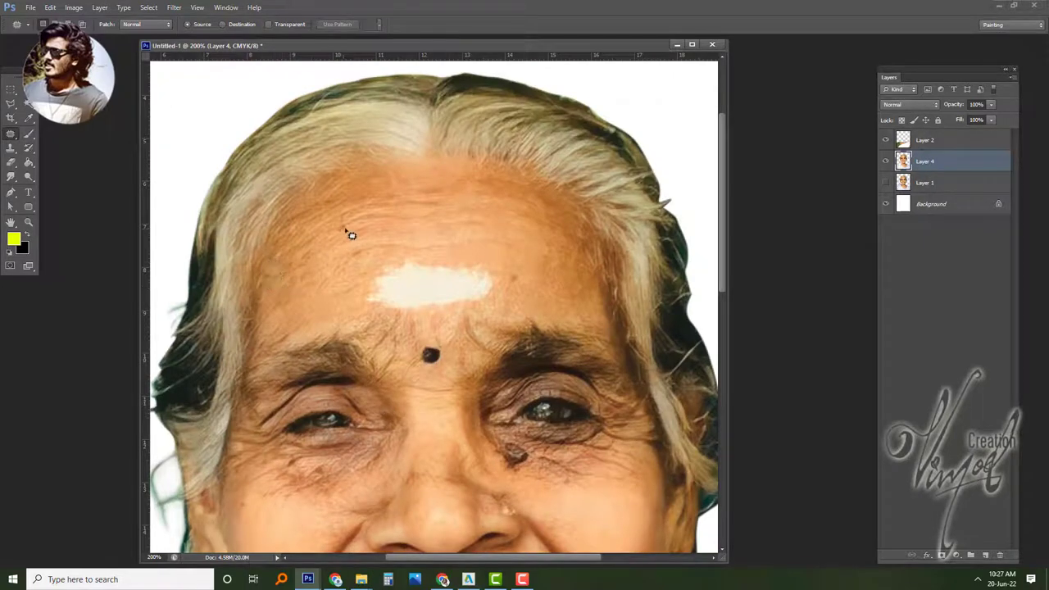
click(519, 283)
key(ctrl+minus)
key(ctrl+minus)
- Add a new empty layer and set the foreground colour to blue
key(v)
key(ctrl+shift+alt+n)
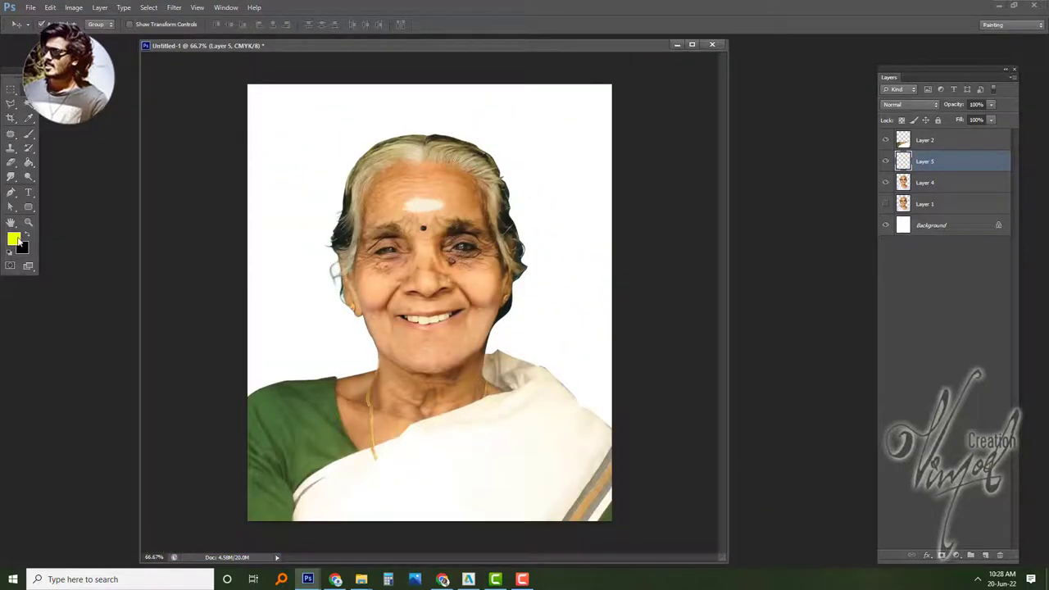
click(14, 239)
click(755, 351)
click(861, 296)
- Add Layer 6 above Layer 2 and fill it with blue using the Paint Bucket
click(986, 555)
drag(924, 145, 924, 140)
key(g)
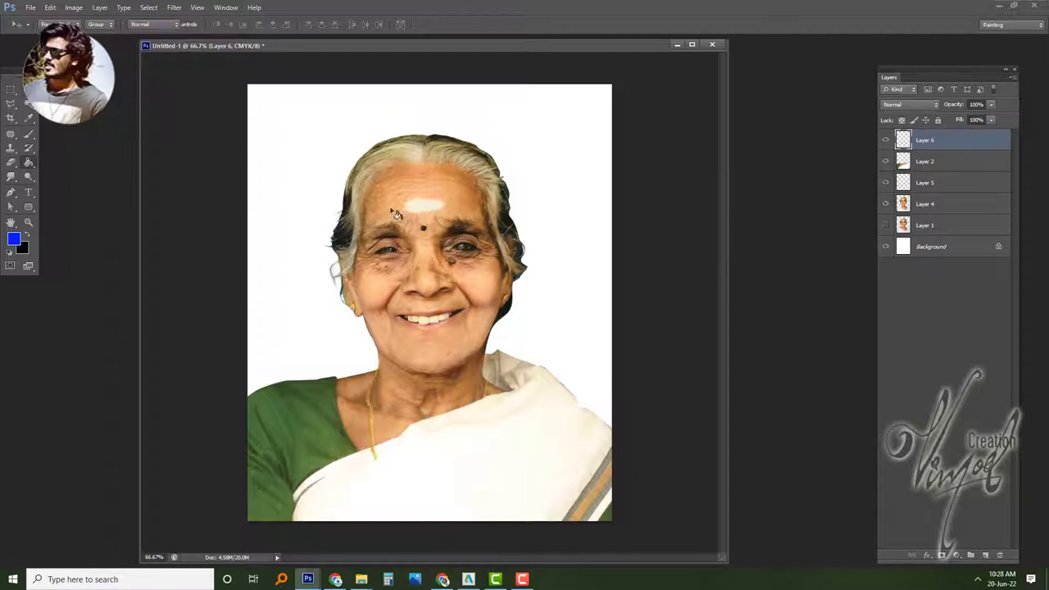
click(445, 172)
key(ctrl+1)
click(174, 9)
mouse_move(182, 139)
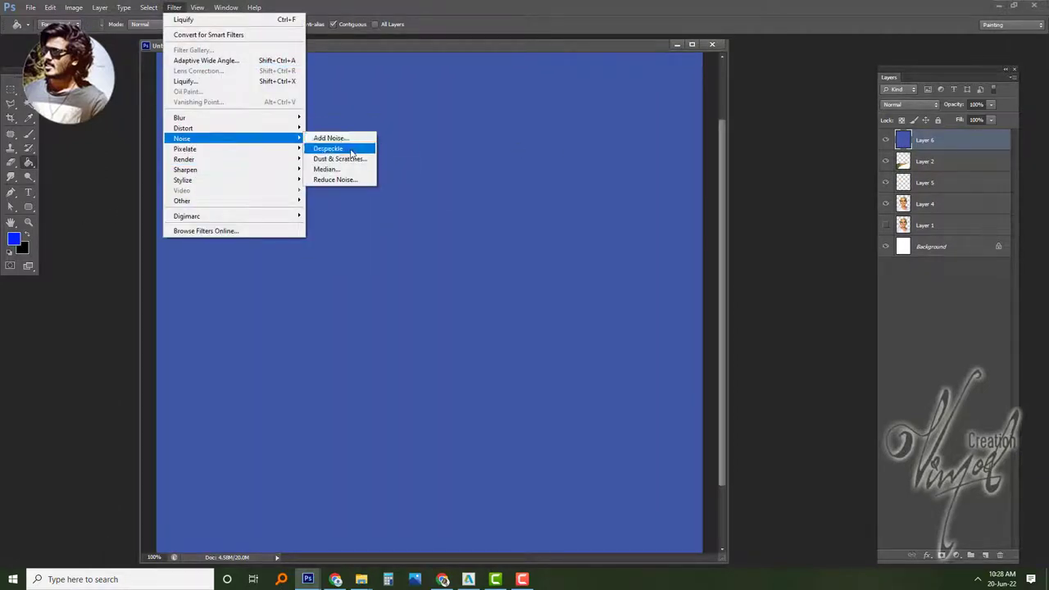
- Add a new layer and set the foreground colour to a lighter blue
click(353, 89)
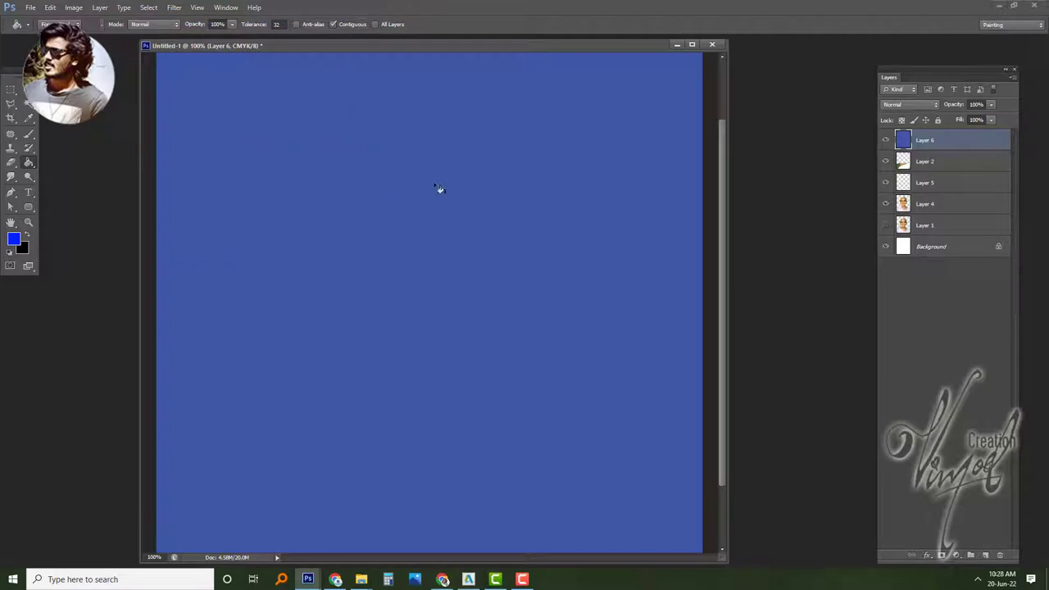
click(985, 557)
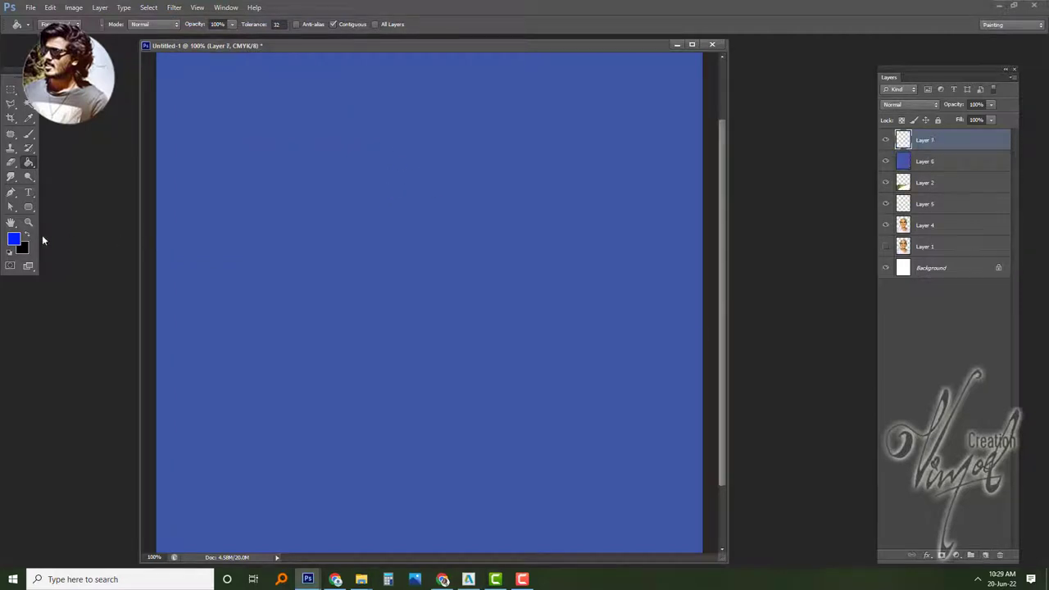
click(14, 239)
click(695, 314)
click(865, 300)
- Paint a soft light-blue glow in the centre and merge it with Layer 6
key(ctrl+minus)
key(ctrl+minus)
key(b)
right_click(423, 285)
double_click(508, 364)
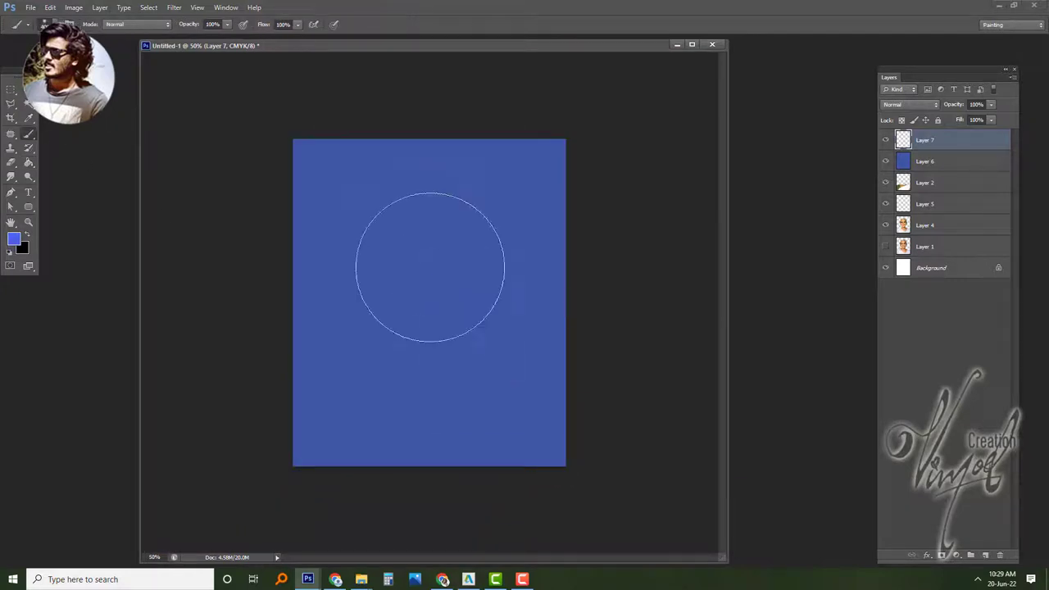
click(429, 270)
click(427, 265)
shift+click(972, 153)
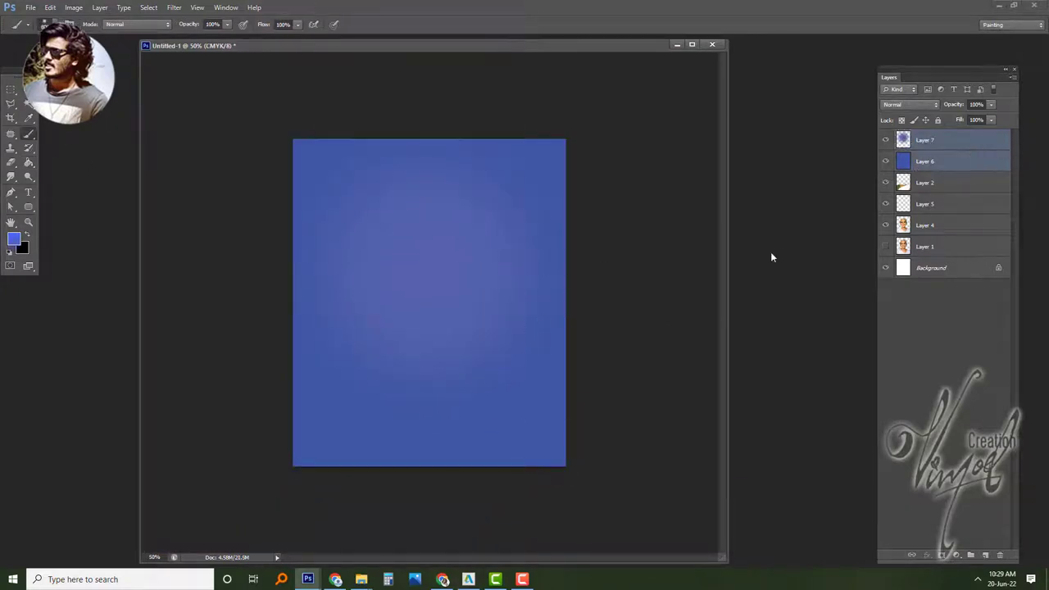
key(ctrl+e)
- Apply the Custom, Add Noise and Despeckle filters to the blue background
click(174, 7)
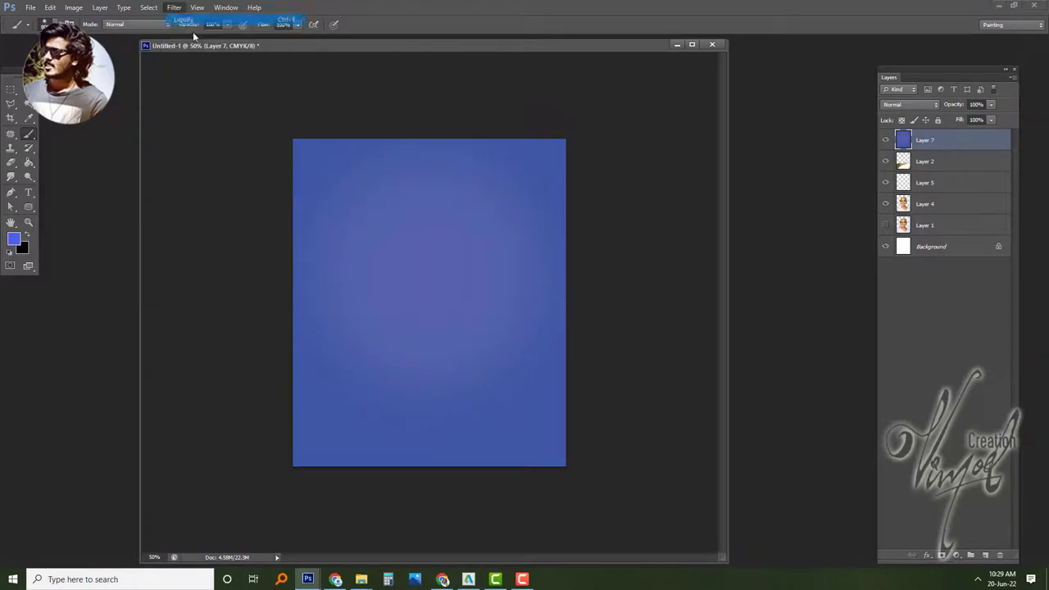
click(175, 7)
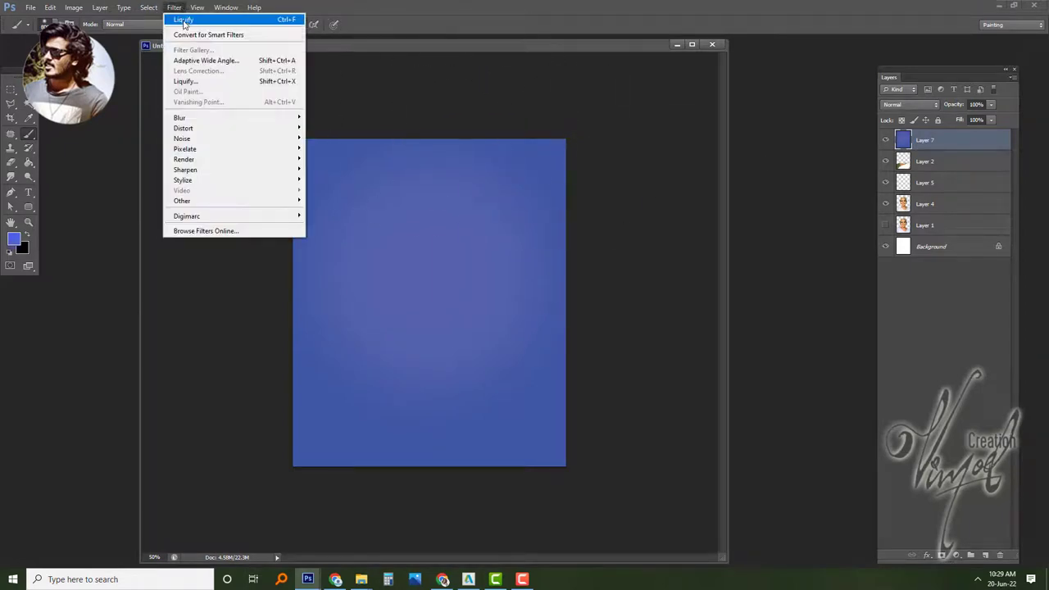
mouse_move(182, 201)
click(324, 204)
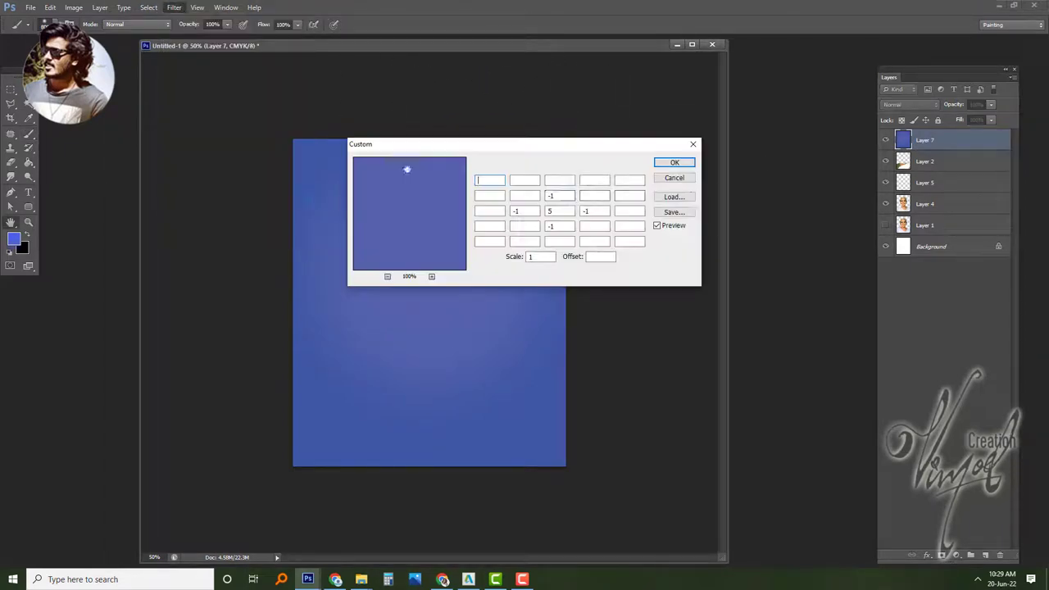
click(674, 162)
click(175, 8)
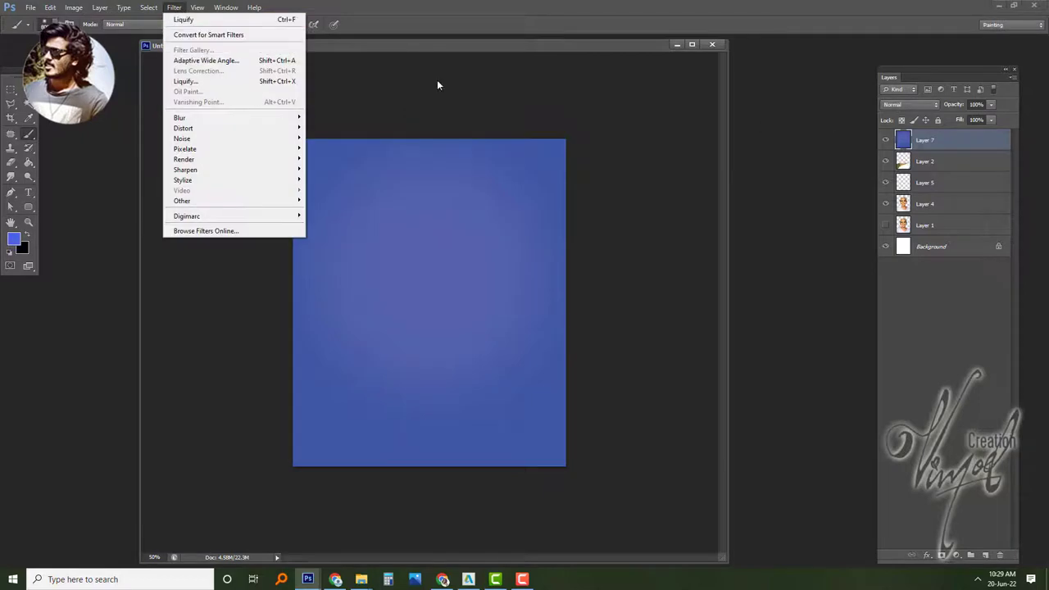
click(437, 85)
click(175, 7)
click(332, 138)
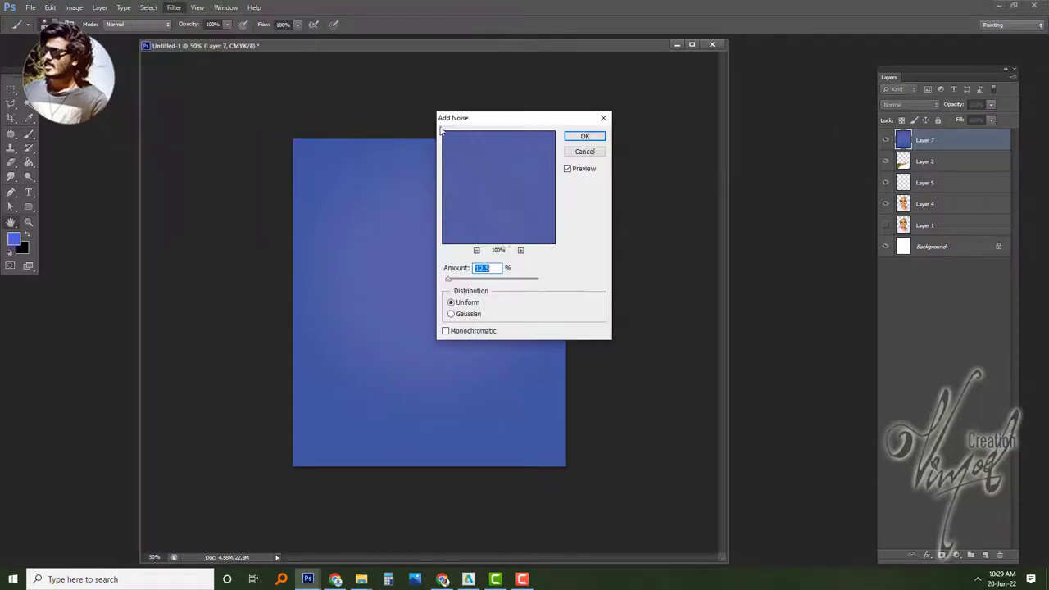
click(585, 152)
click(175, 8)
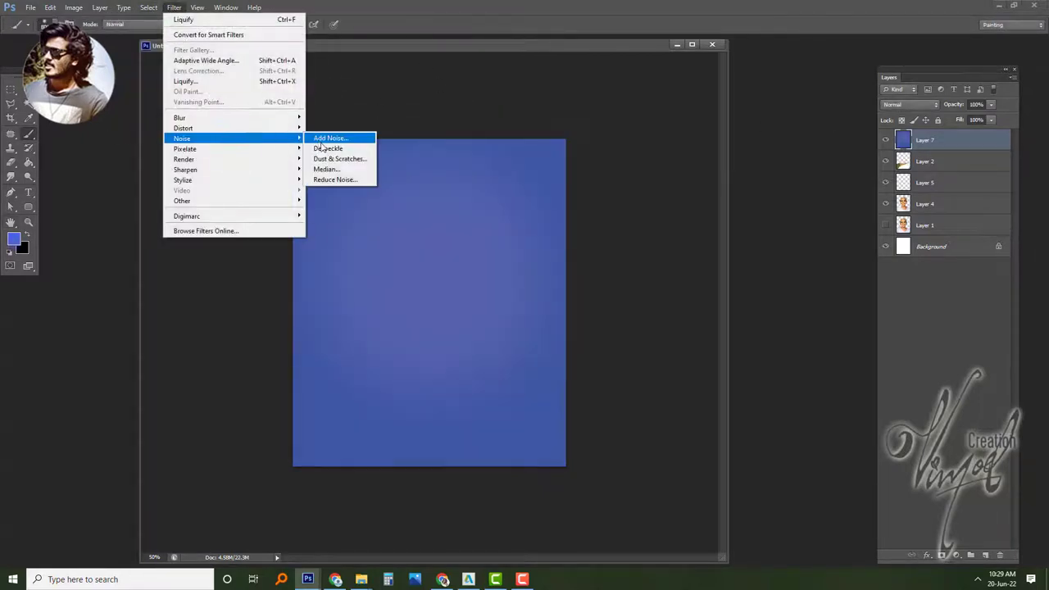
click(324, 148)
- Apply a Gaussian Blur to the blue background
key(ctrl+plus)
key(ctrl+plus)
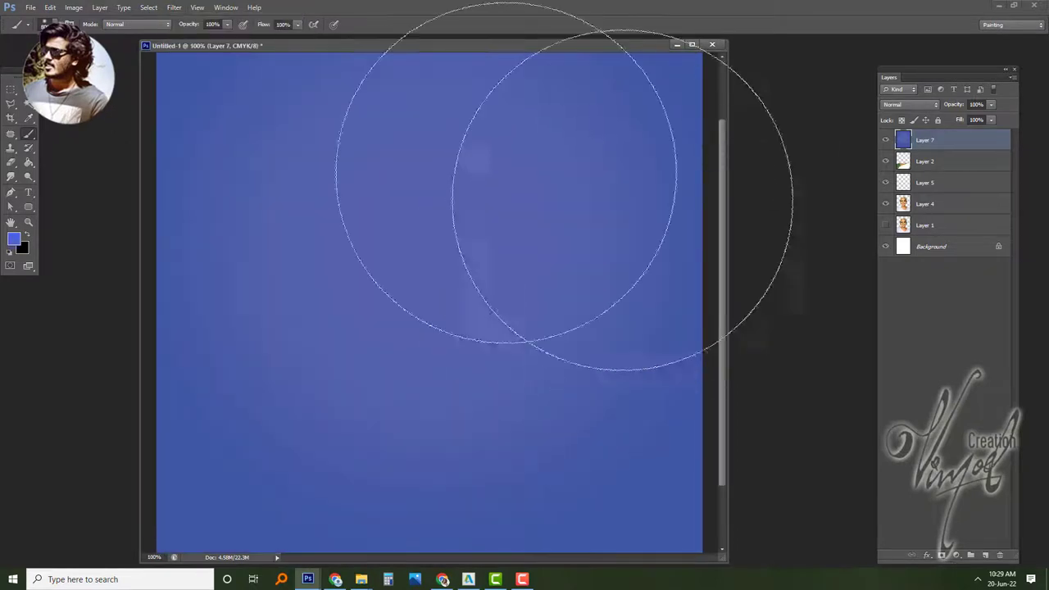
click(174, 7)
click(361, 197)
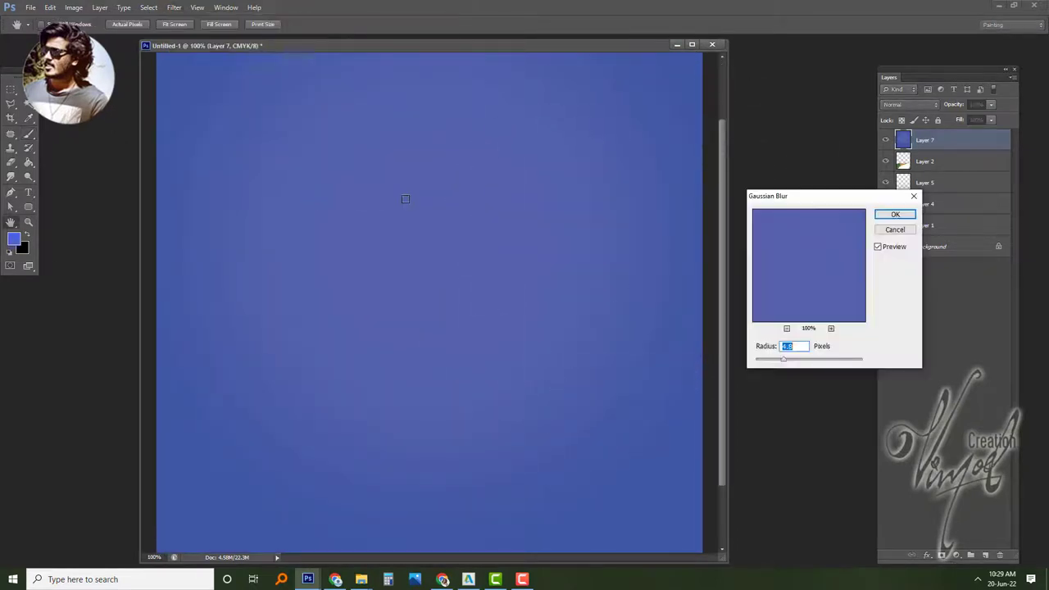
click(895, 214)
- Move Layer 7 below Layer 4 and adjust its Levels output black level
drag(925, 140, 925, 215)
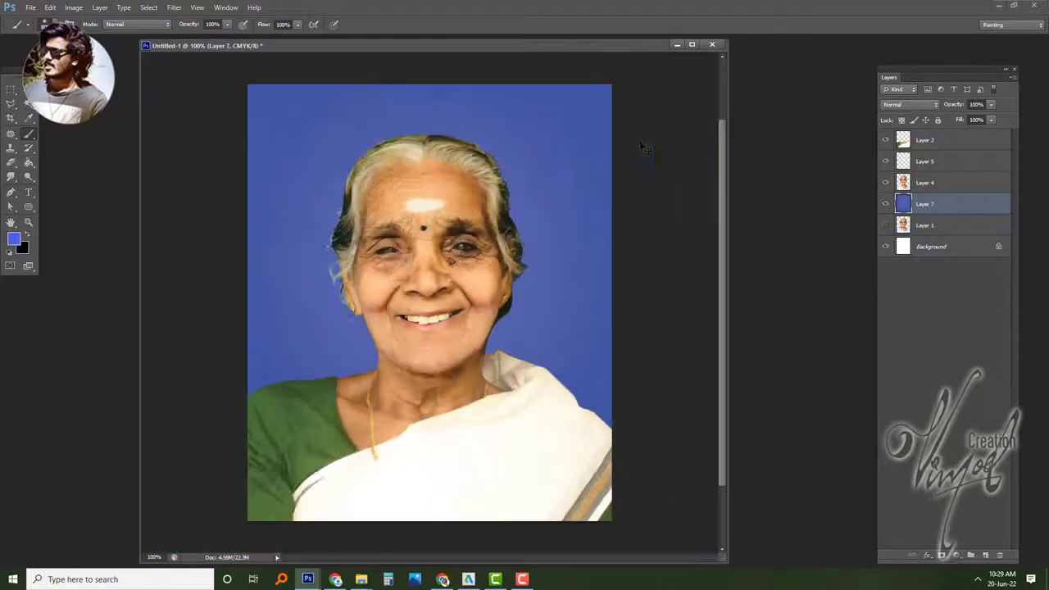
key(ctrl+minus)
key(ctrl+minus)
key(ctrl+l)
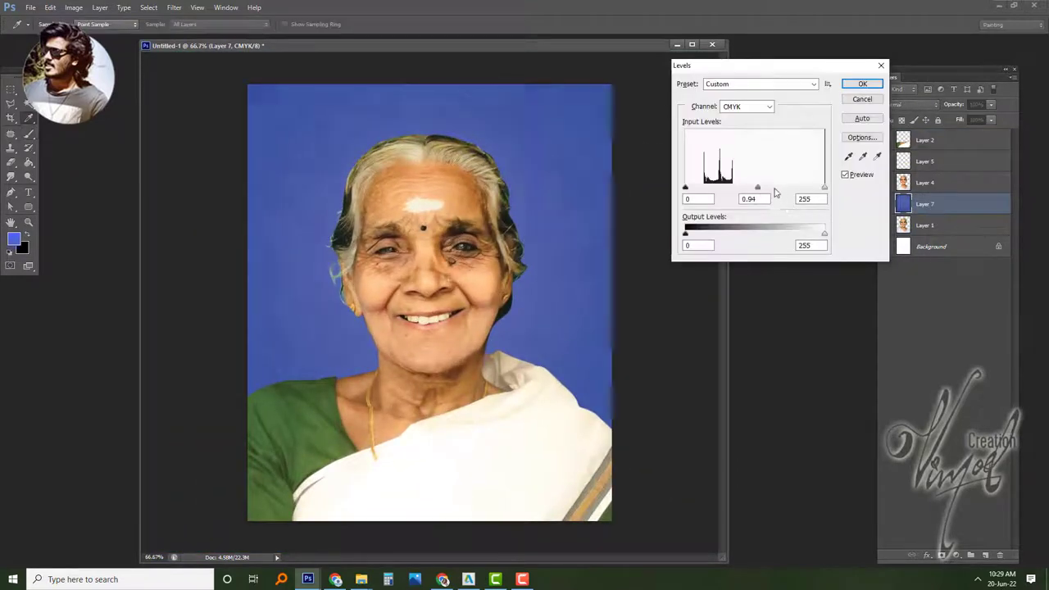
text(0.85)
mouse_move(698, 237)
mouse_down()
mouse_move(721, 235)
mouse_move(685, 235)
mouse_up()
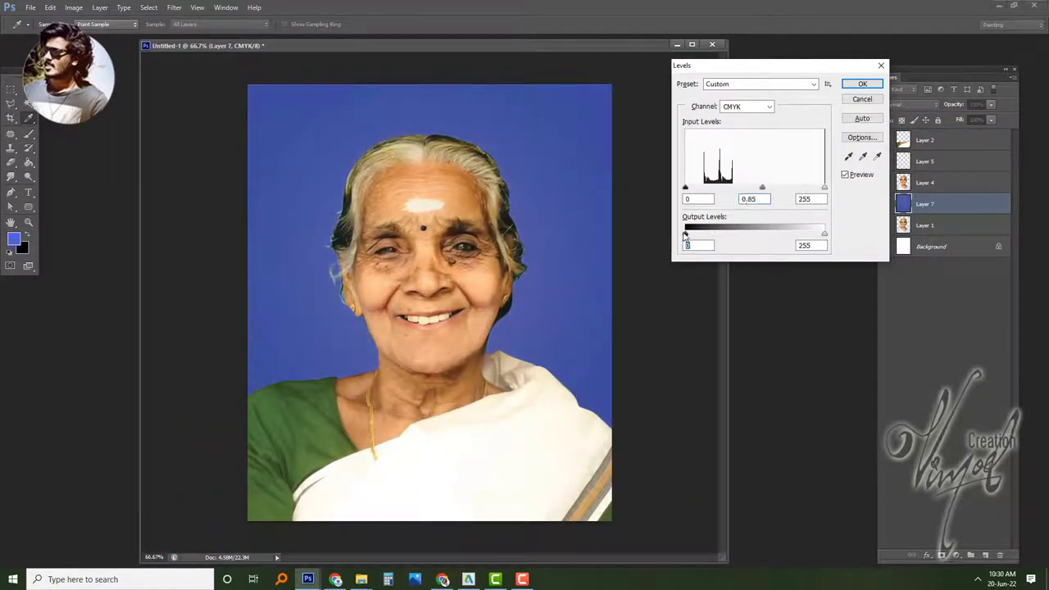
key(Return)
- Add a black-filled layer and erase around the head to reveal a blue glow
click(987, 555)
click(27, 235)
click(11, 161)
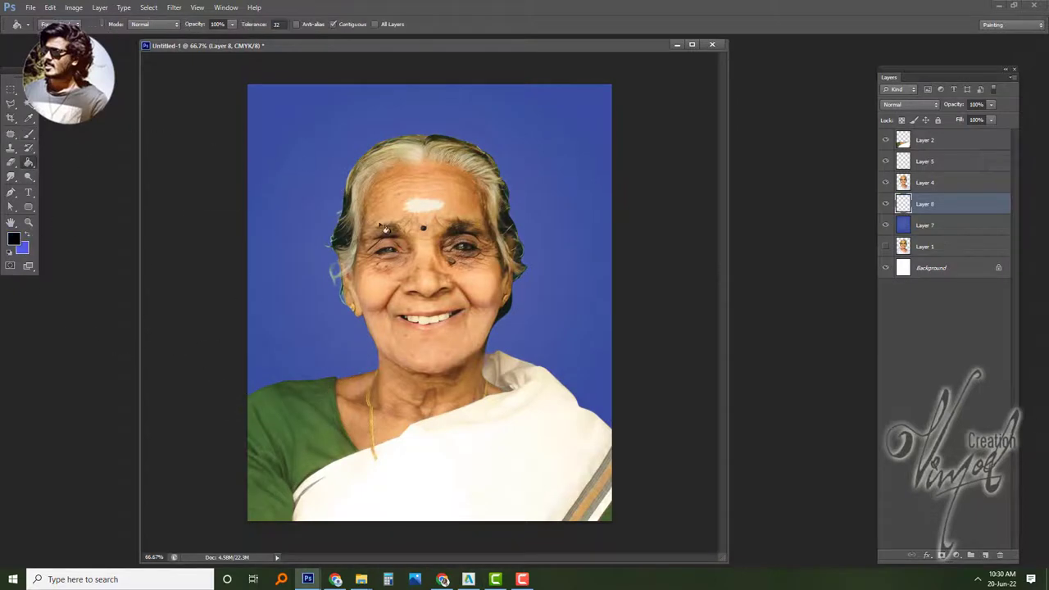
key(alt+BackSpace)
key(bracketright)
key(bracketright)
key(bracketright)
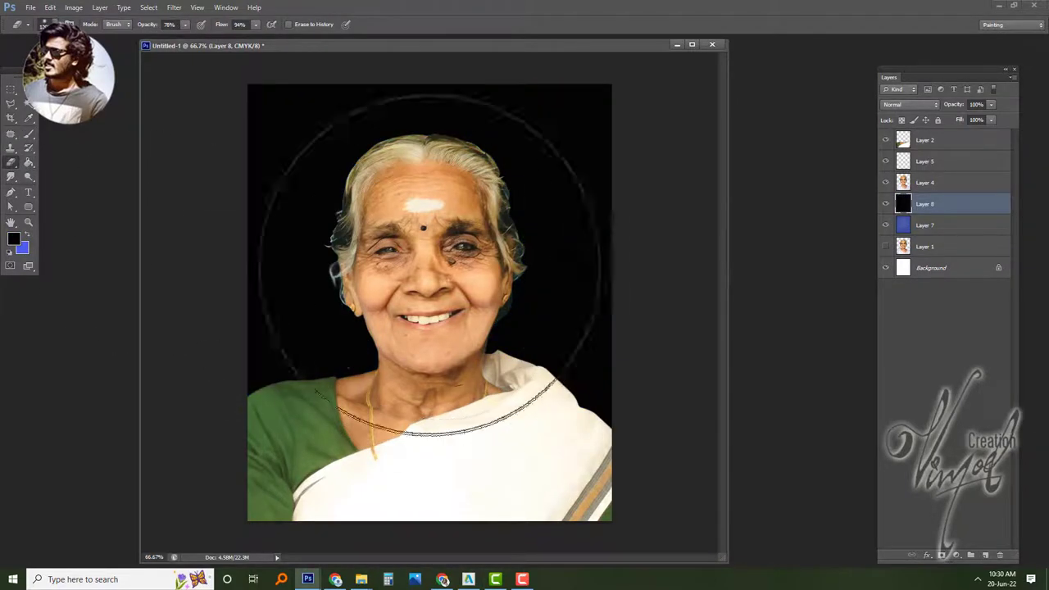
mouse_move(446, 328)
mouse_down()
mouse_move(421, 269)
mouse_move(468, 199)
mouse_move(399, 445)
mouse_move(481, 422)
mouse_move(162, 282)
mouse_up()
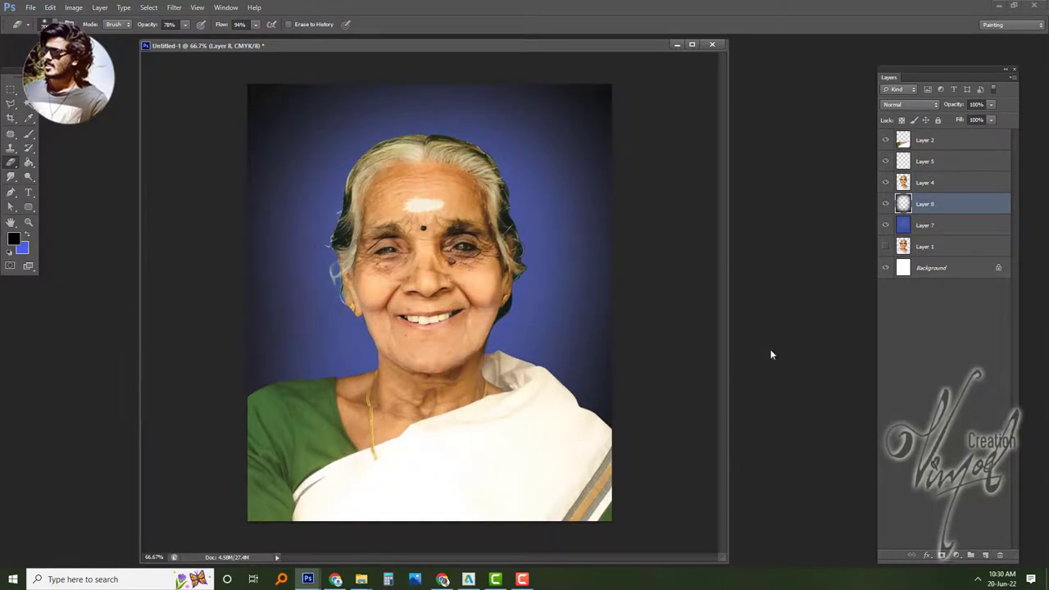
- Test the vignette layer's Fill strength and fit the whole image on screen
mouse_move(991, 120)
mouse_down()
mouse_move(979, 119)
mouse_move(1036, 123)
mouse_up()
click(29, 223)
right_click(387, 197)
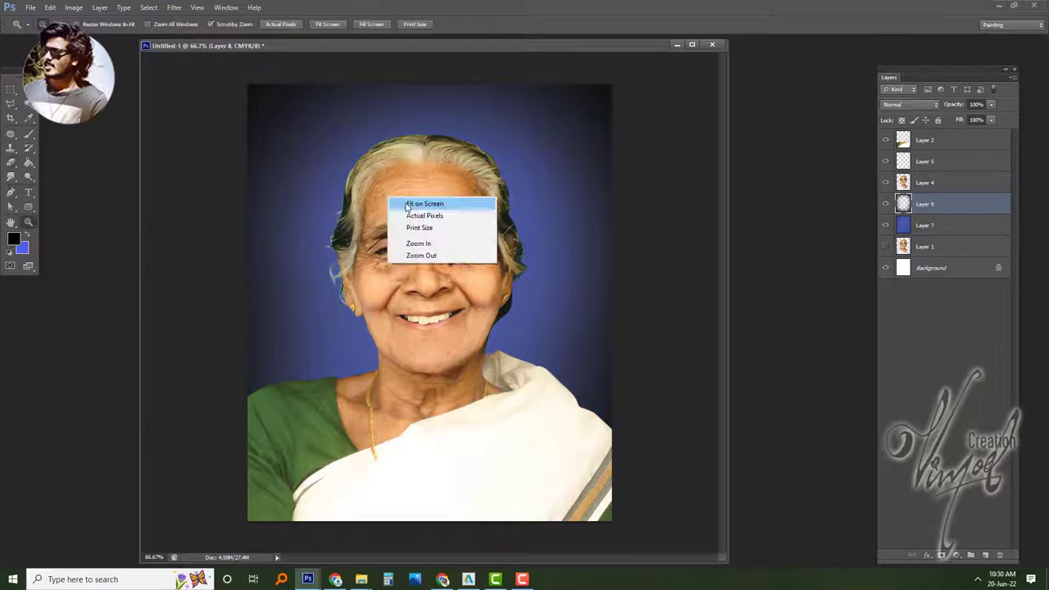
click(414, 202)
right_click(357, 190)
click(393, 249)
alt+click(498, 249)
- Darken Layer 7 and Layer 8 midtones with Levels, then open Levels on Layer 2
click(935, 226)
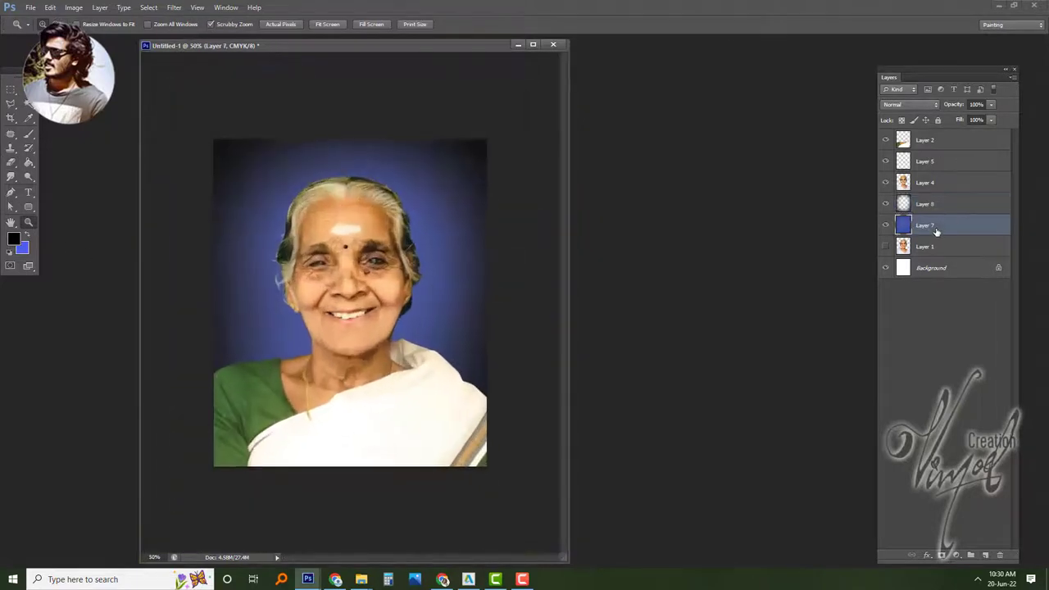
key(ctrl+l)
drag(755, 187, 822, 185)
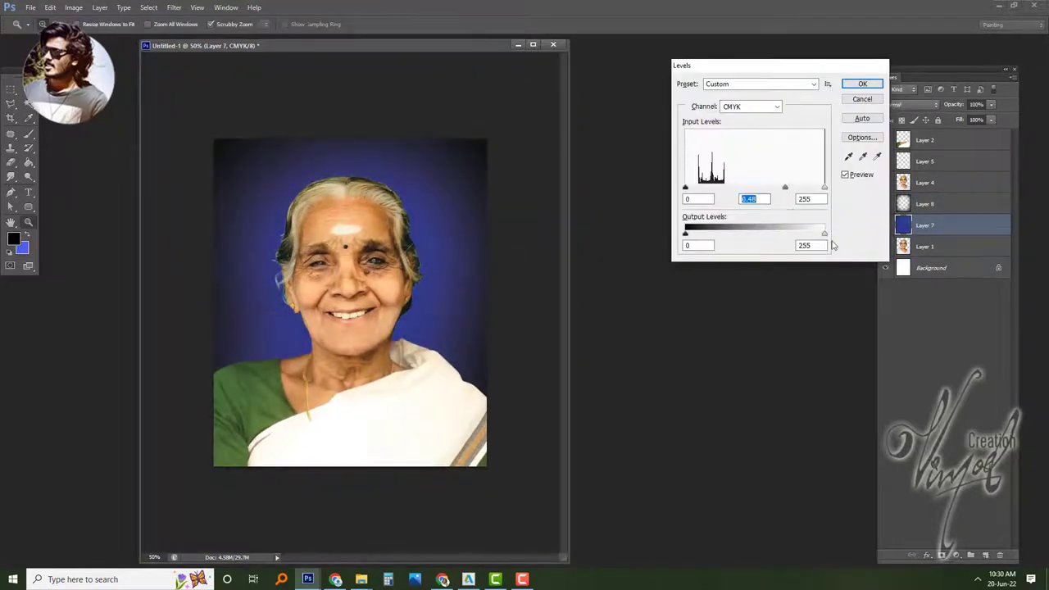
key(Return)
click(935, 204)
key(ctrl+l)
mouse_move(755, 187)
mouse_down()
mouse_move(781, 187)
mouse_move(748, 198)
mouse_up()
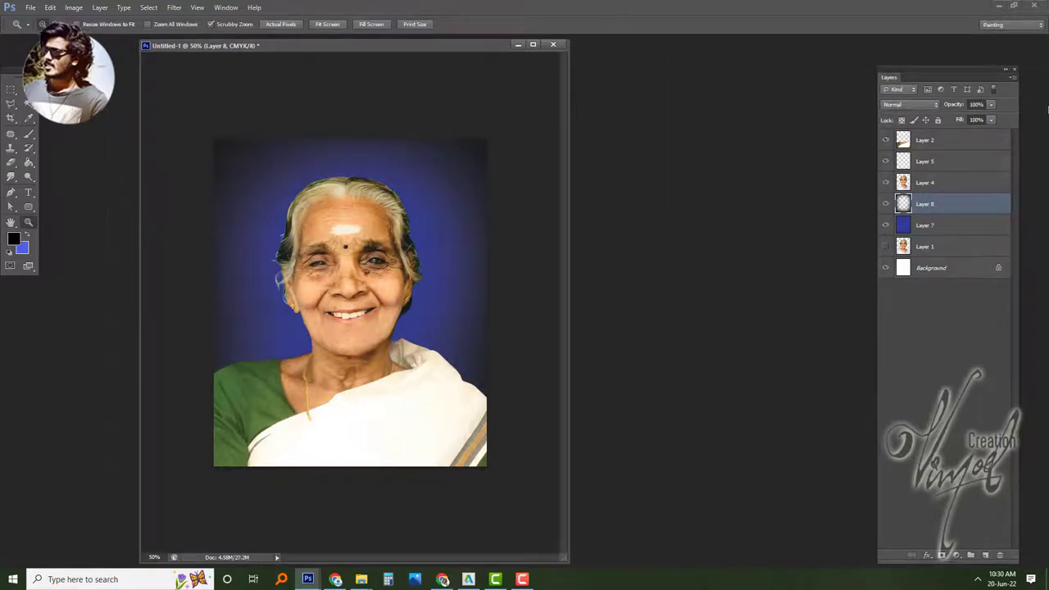
key(alt+period)
key(ctrl+l)
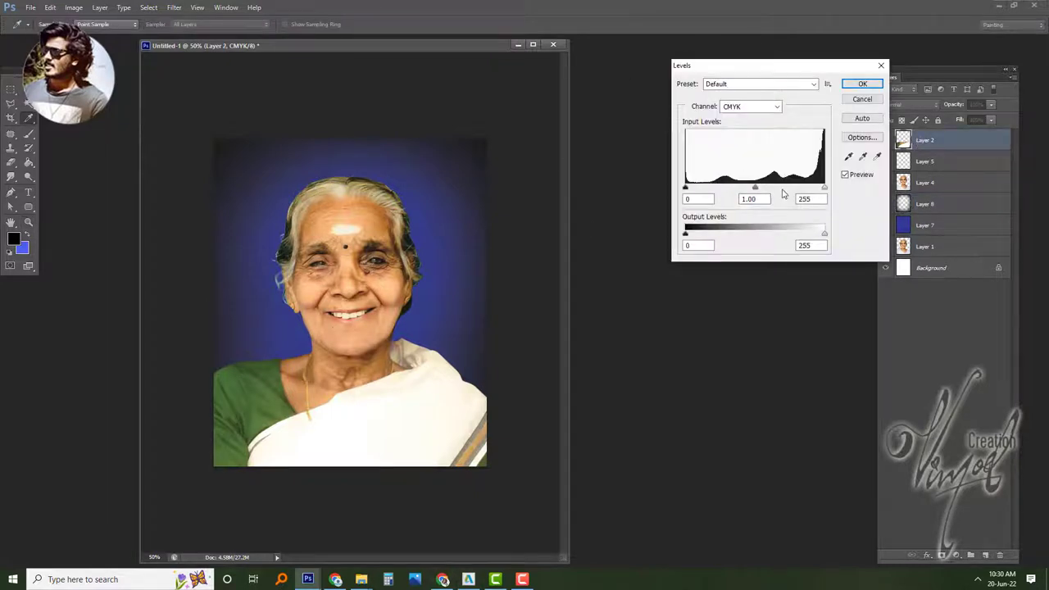
- Brighten Layer 2 with Levels: midtone 0.83 and white point about 231
drag(755, 188, 767, 188)
key(Return)
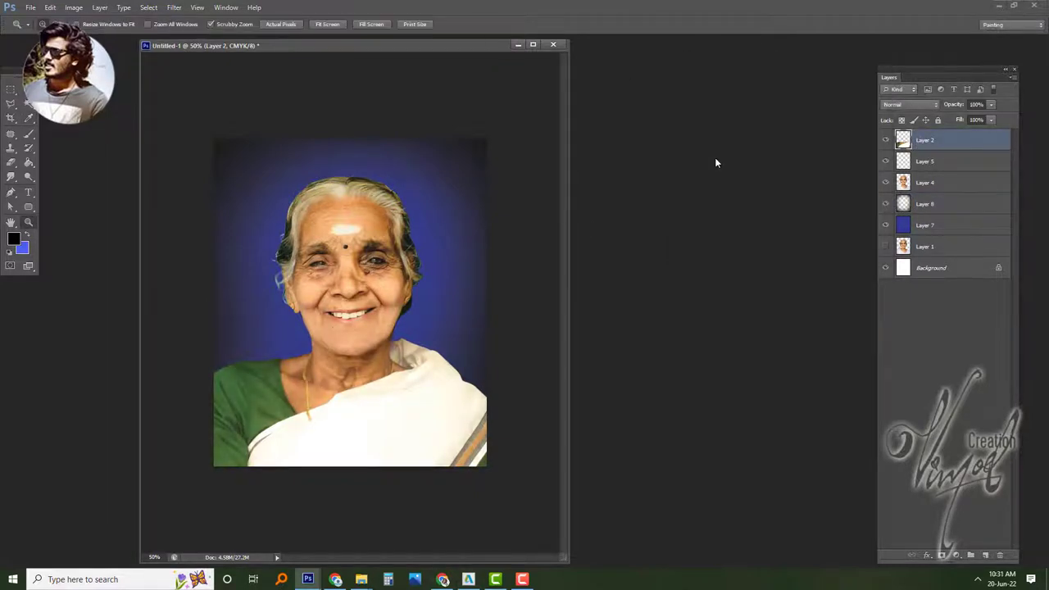
key(ctrl+0)
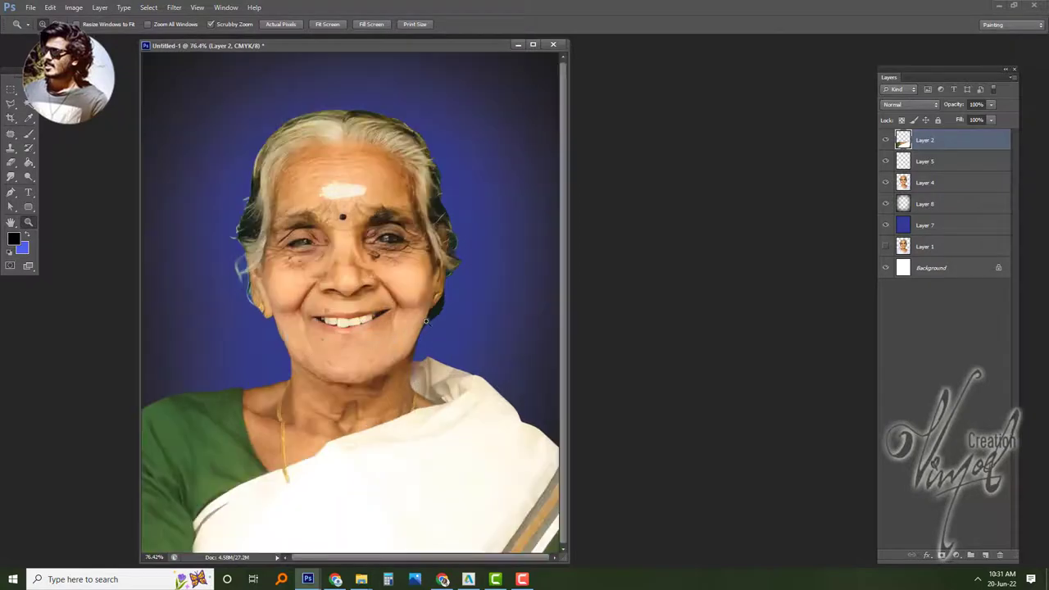
key(f)
key(ctrl+l)
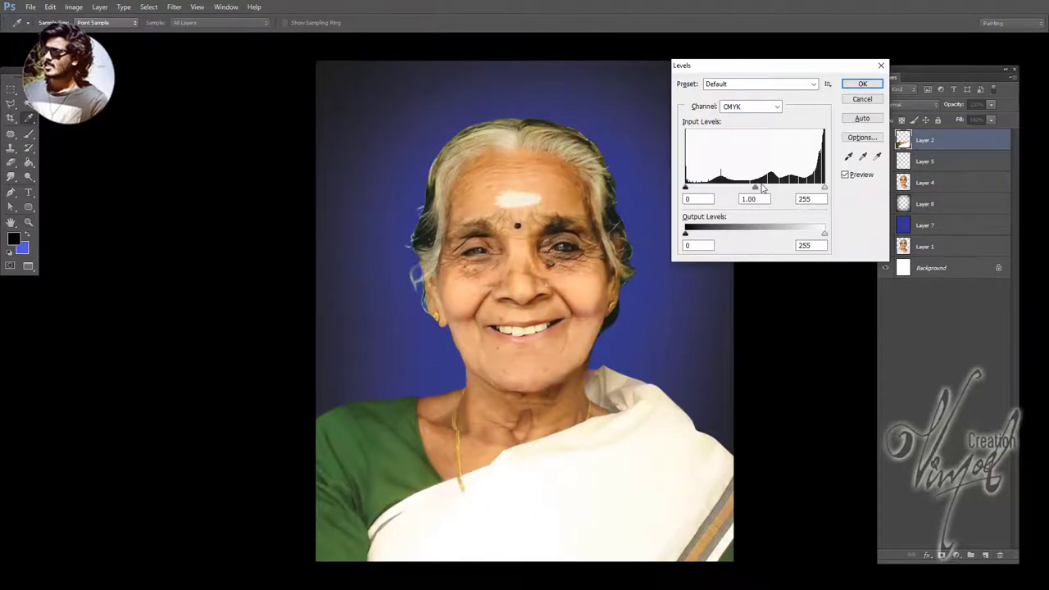
drag(755, 188, 763, 188)
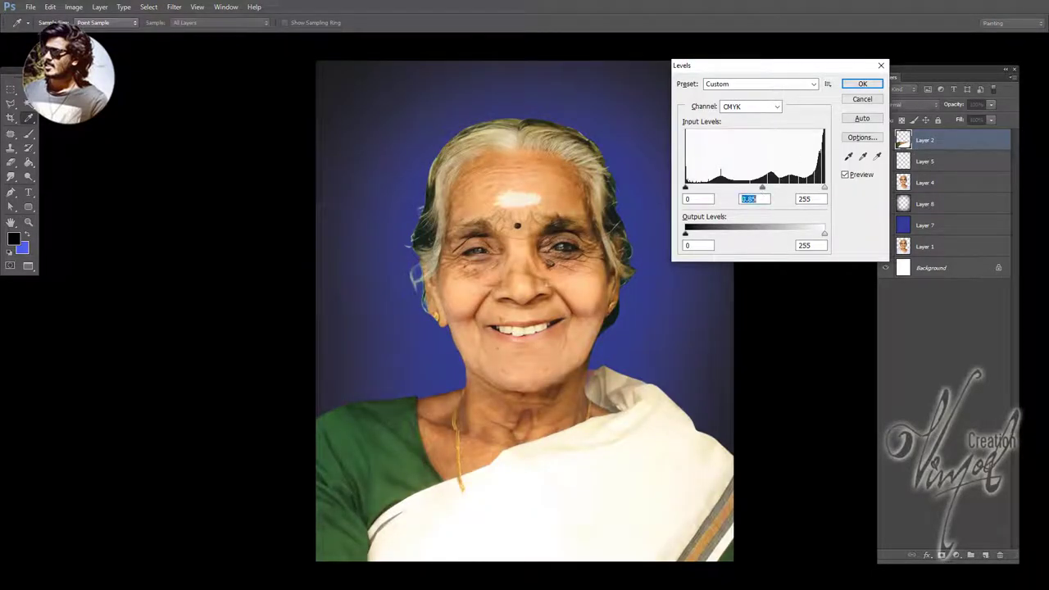
drag(824, 188, 810, 192)
key(Return)
- Shift Layer 2's Color Balance slightly toward yellow
key(ctrl+b)
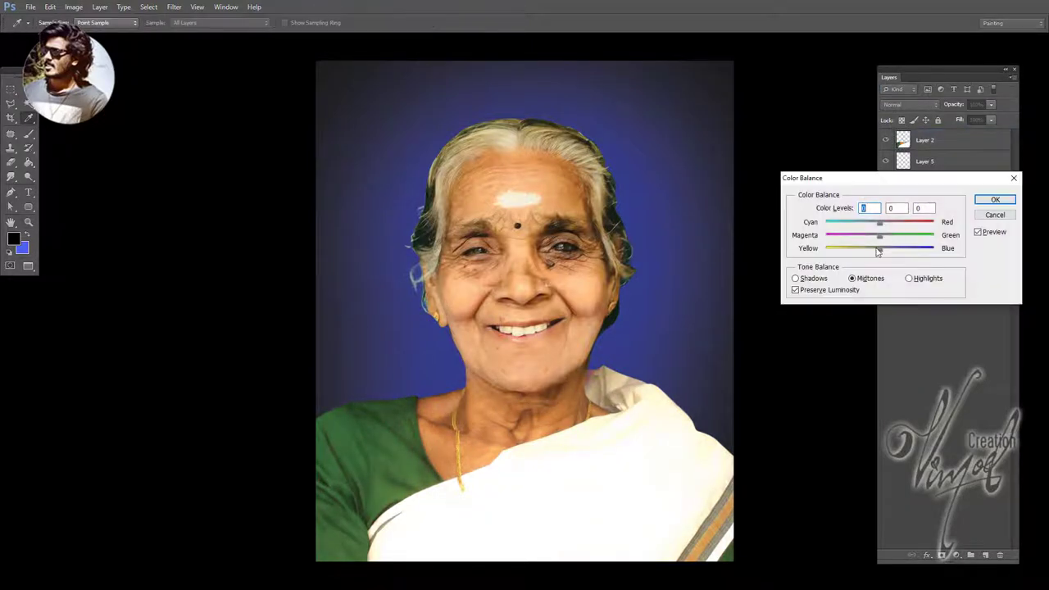
drag(875, 250, 872, 251)
click(893, 227)
click(987, 201)
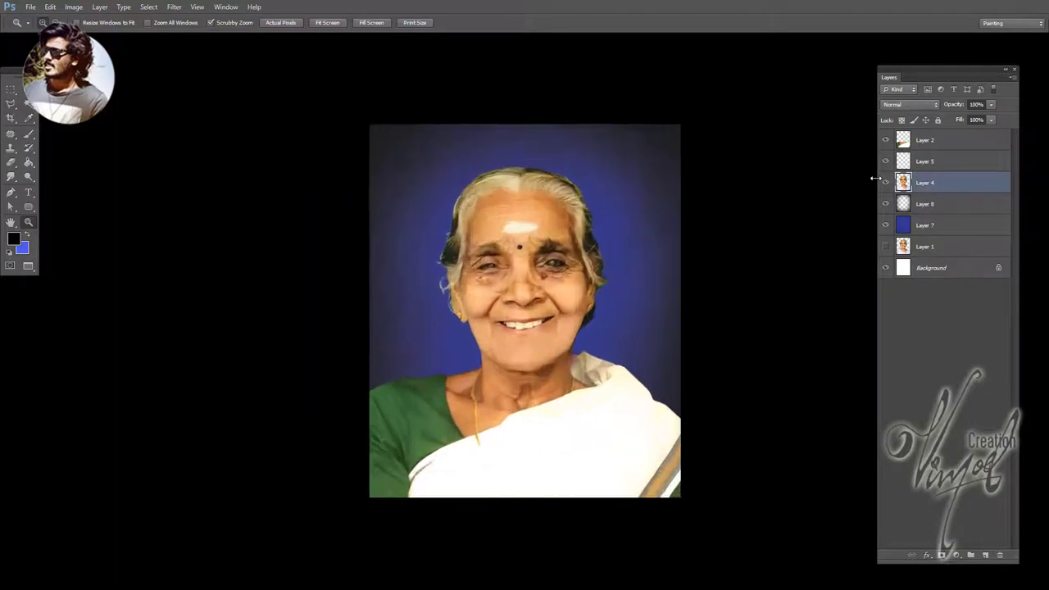
- Burn the right edge and stripe of the saree on Layer 2
click(925, 145)
click(29, 176)
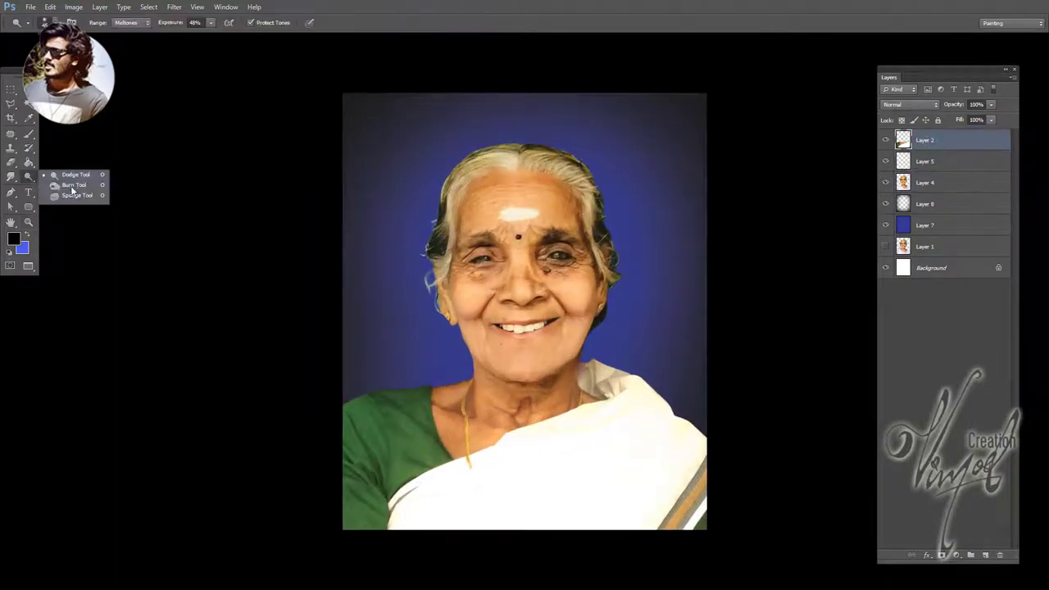
click(62, 176)
drag(675, 453, 662, 536)
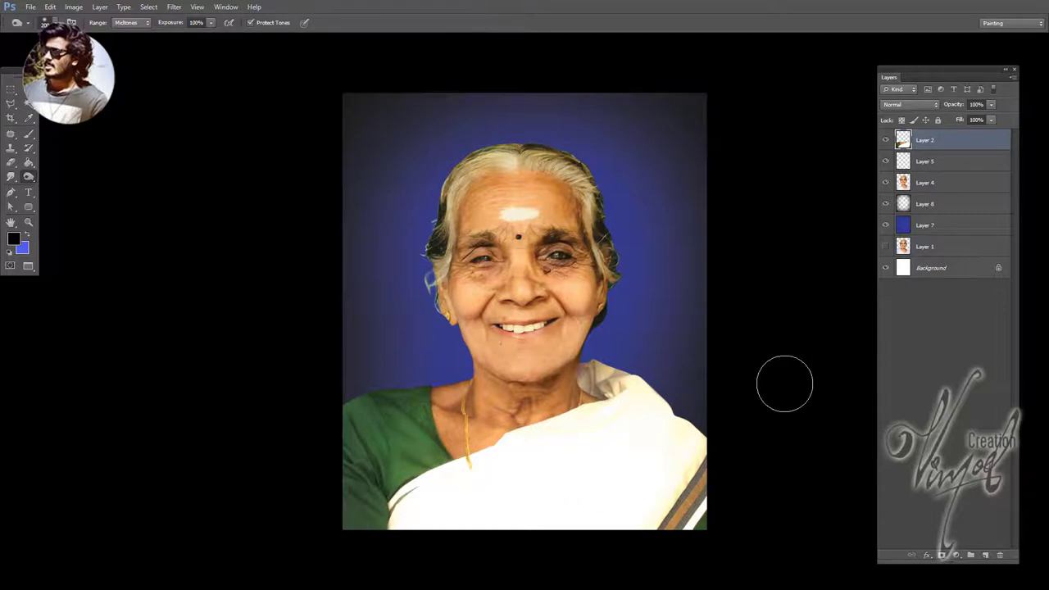
key(ctrl+plus)
- Try a Levels-adjusted duplicate of Layer 2 with blend modes, then delete Layer 2 copy
key(ctrl+j)
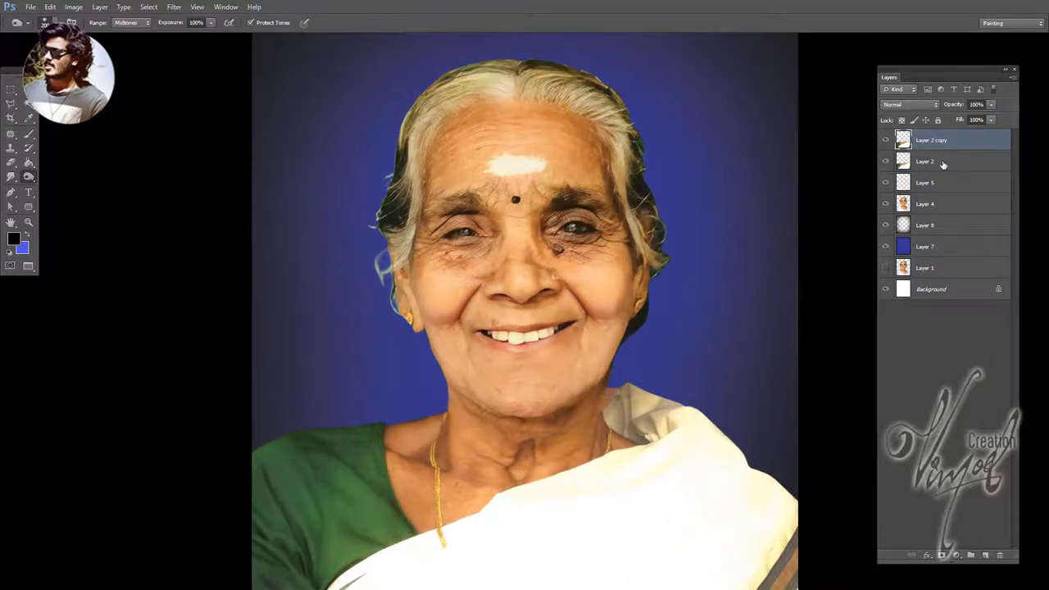
key(ctrl+l)
drag(686, 188, 753, 188)
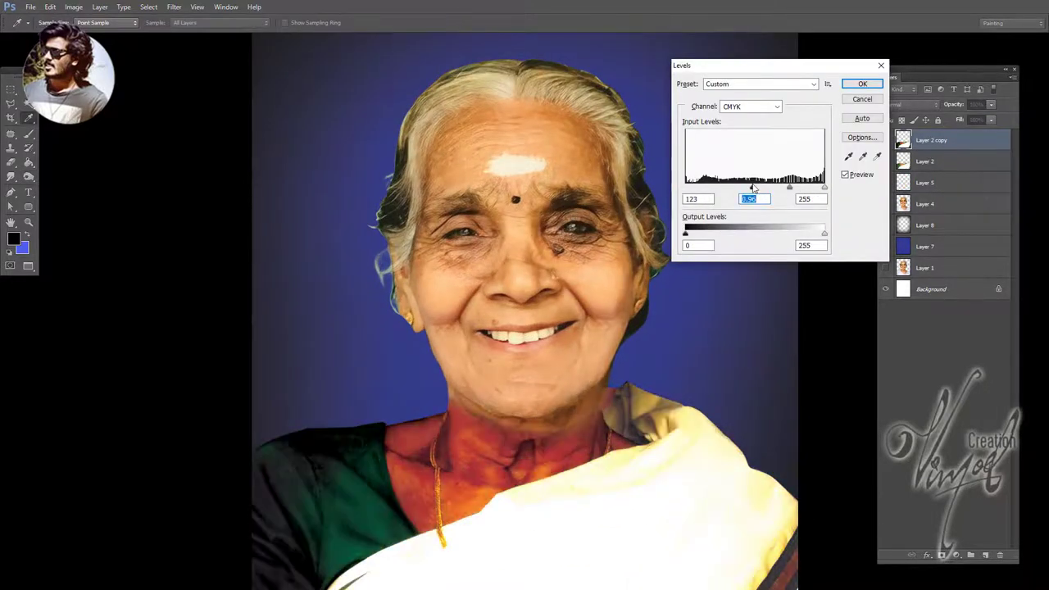
mouse_move(824, 187)
mouse_down()
mouse_move(728, 188)
mouse_move(824, 188)
mouse_up()
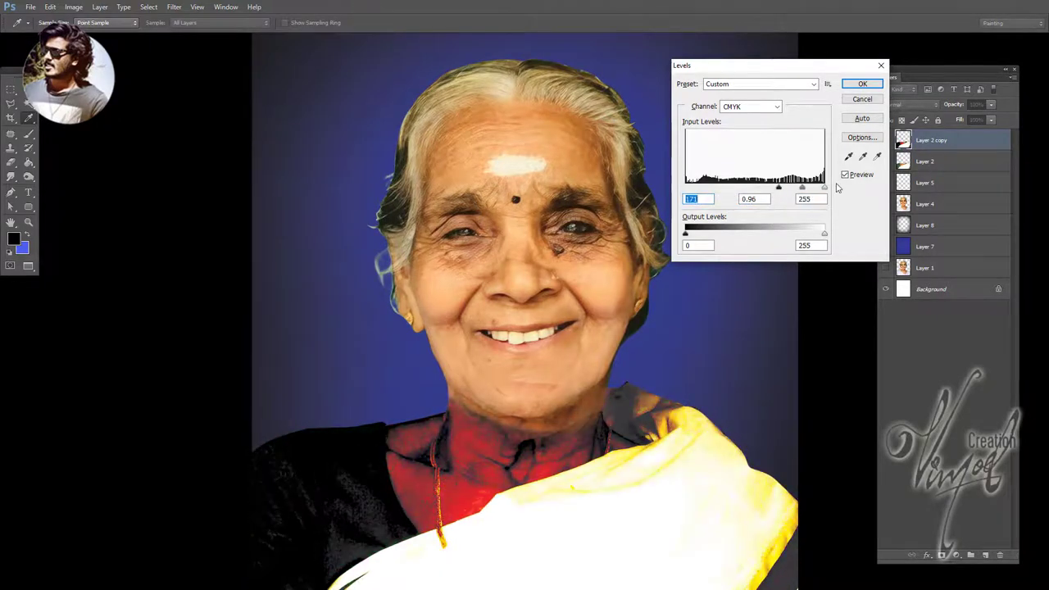
key(Return)
key(o)
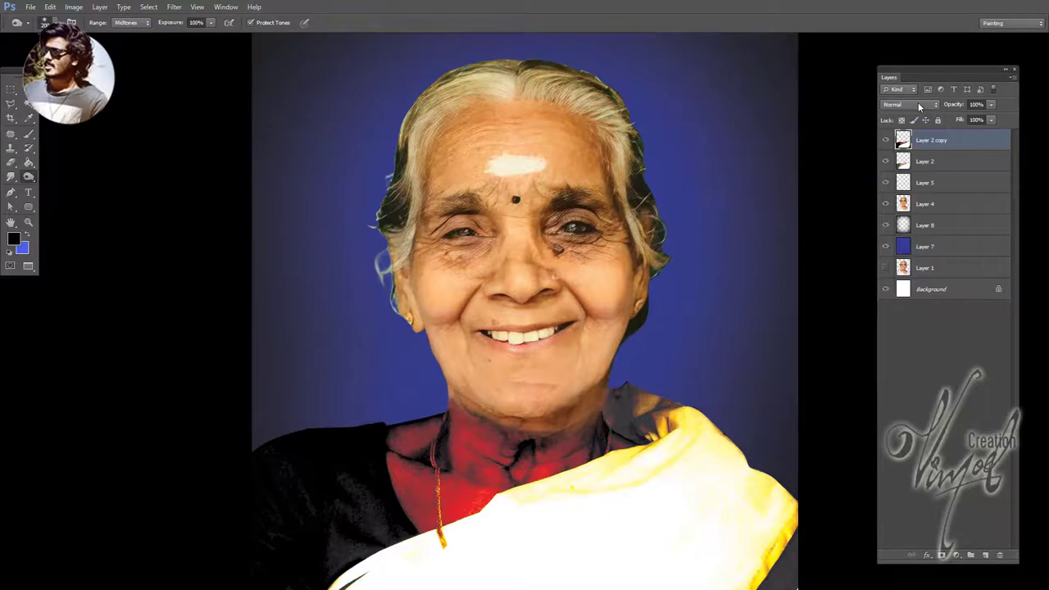
scroll(918, 103, down, 9)
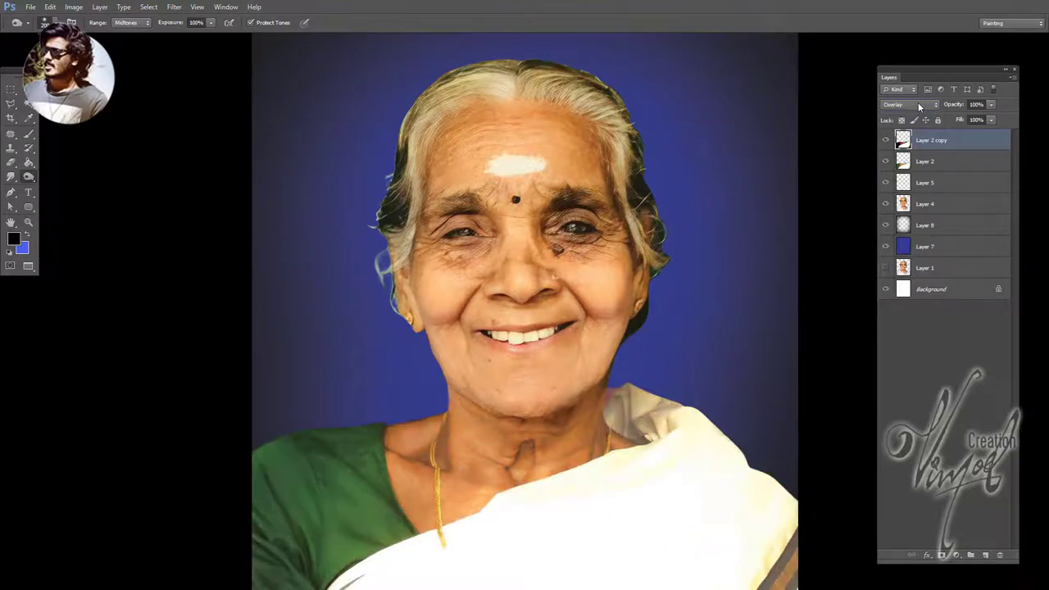
key(ctrl+minus)
key(shift+plus)
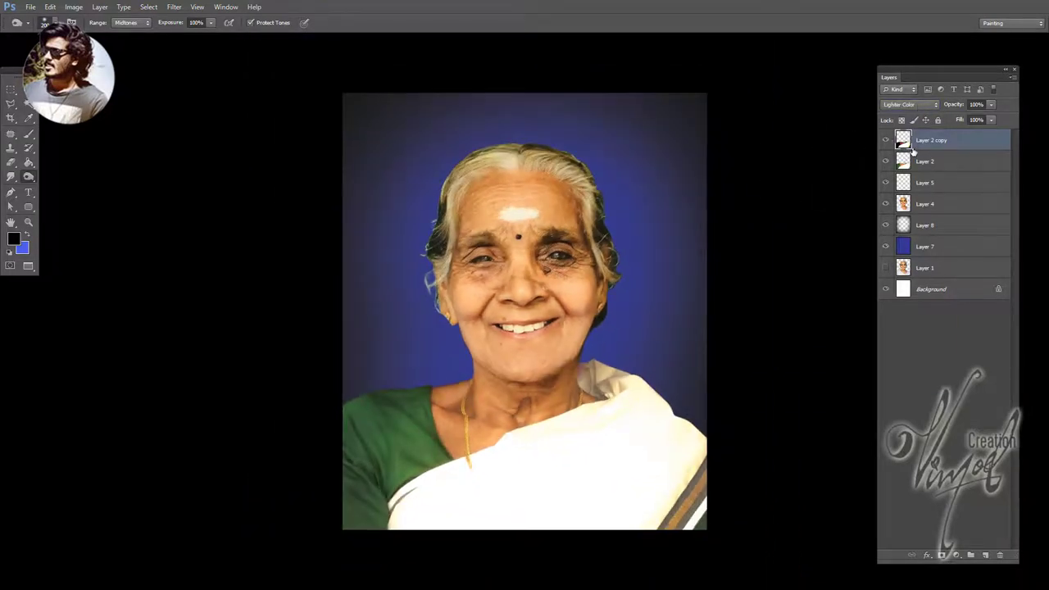
key(Delete)
- Merge the duplicated Layer 8 vignette copies and adjust their Levels midtone
click(935, 204)
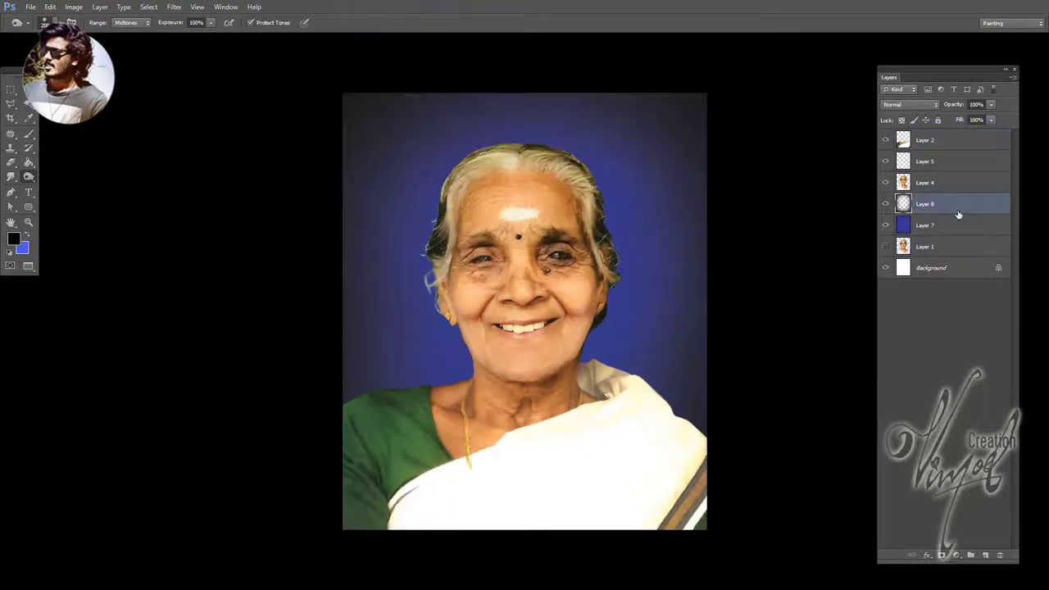
key(ctrl+j)
key(ctrl+j)
key(ctrl+j)
shift+click(936, 268)
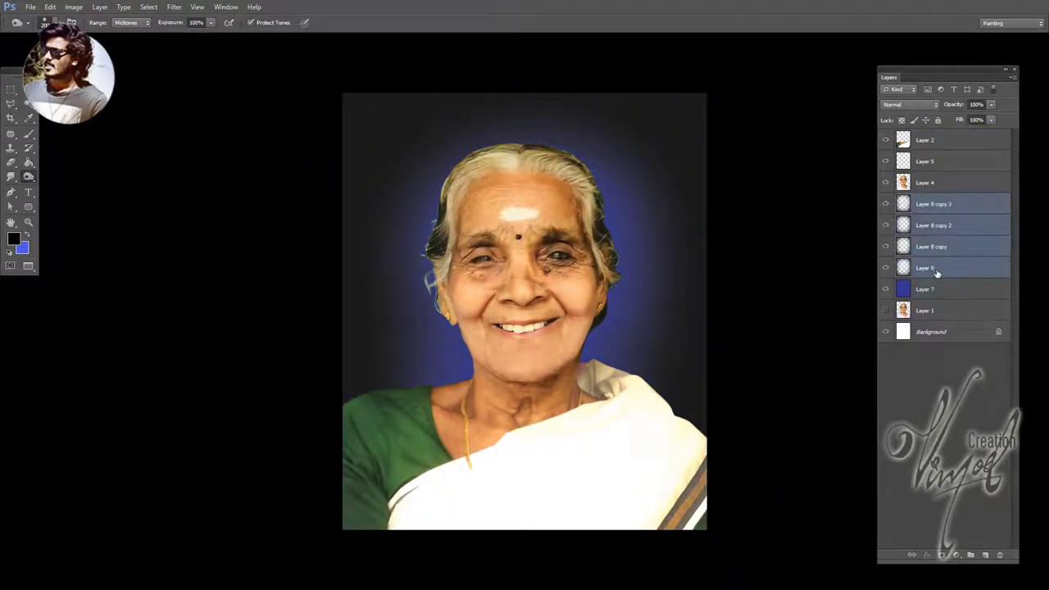
key(ctrl+e)
key(ctrl+l)
drag(755, 188, 749, 197)
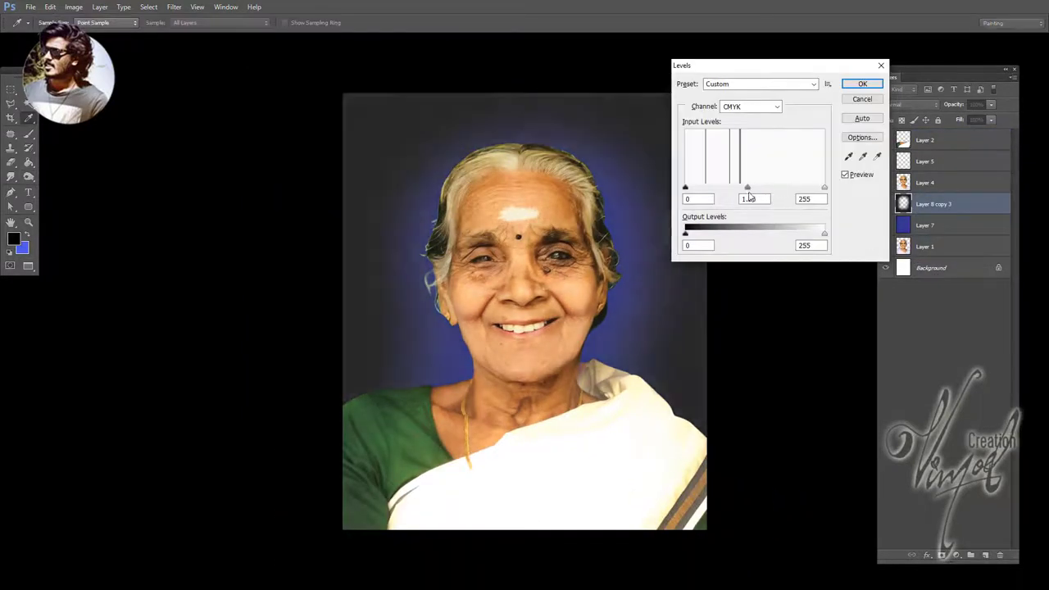
key(Return)
- Erase the merged vignette behind the head with a large eraser brush
key(e)
key(bracketright)
key(bracketright)
key(bracketright)
mouse_move(471, 235)
mouse_down()
mouse_move(521, 264)
mouse_move(469, 351)
mouse_move(610, 222)
mouse_move(628, 481)
mouse_move(663, 208)
mouse_up()
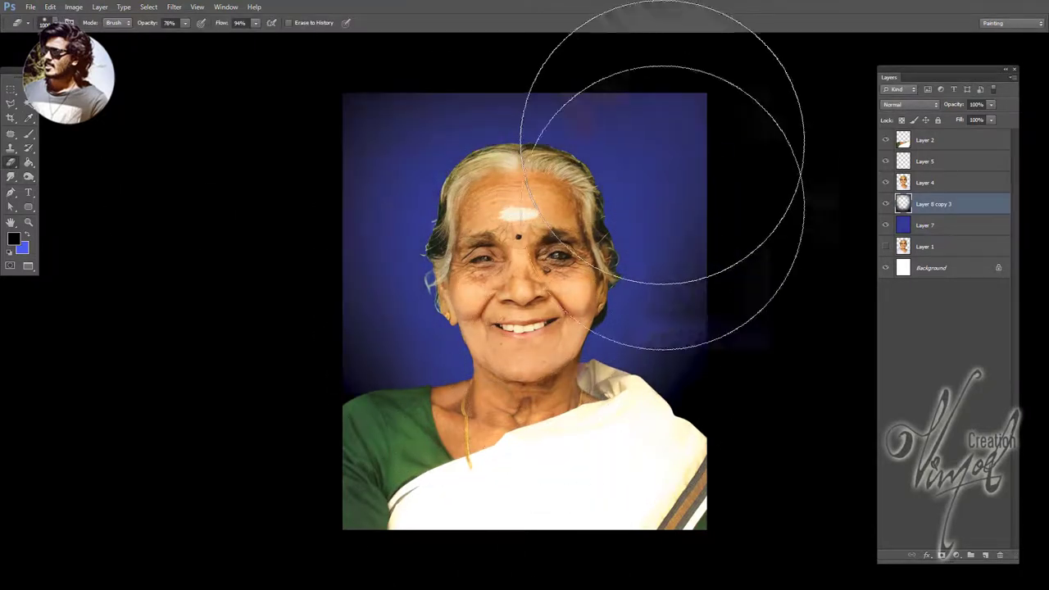
key(ctrl+minus)
key(ctrl+minus)
key(ctrl+minus)
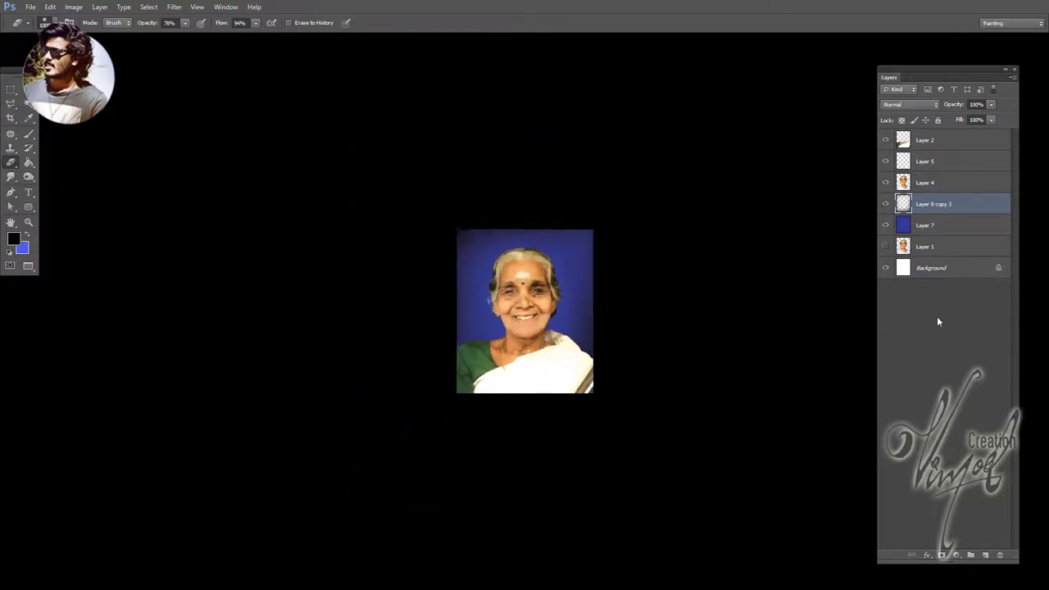
key(ctrl+plus)
key(ctrl+plus)
key(ctrl+plus)
key(z)
click(603, 284)
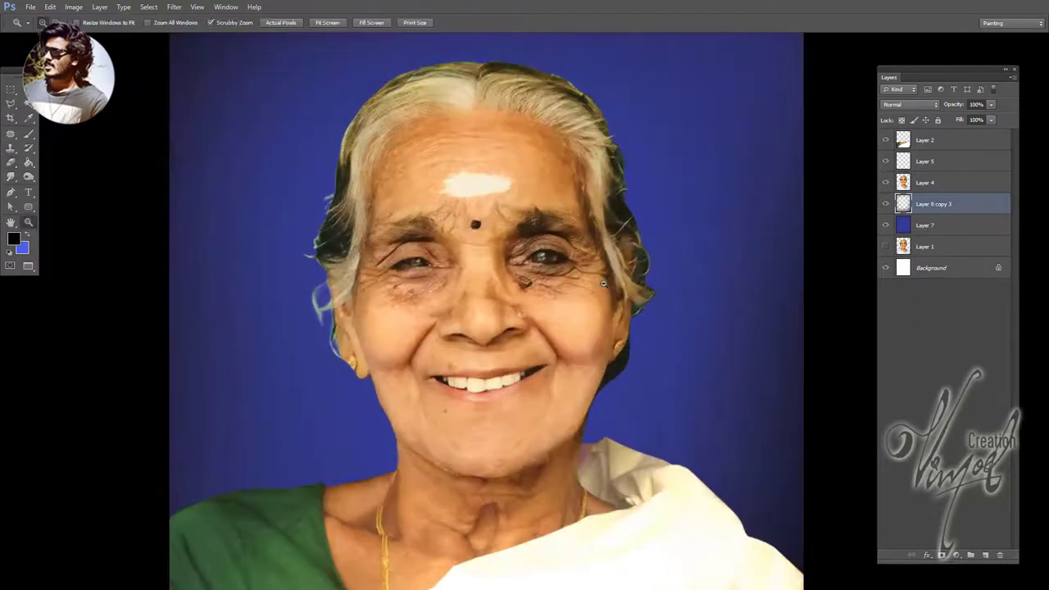
click(977, 192)
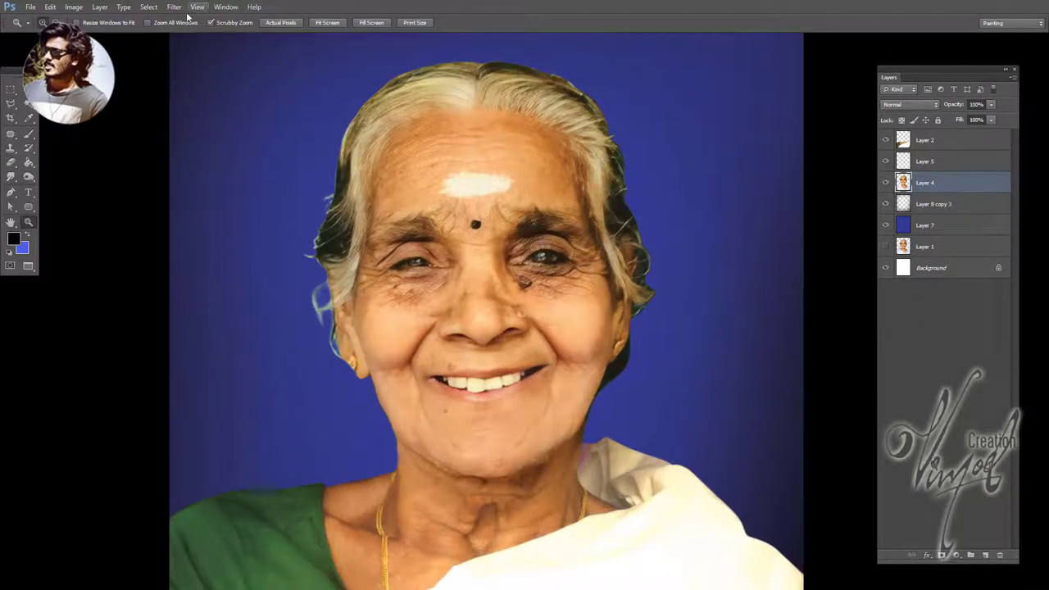
- Apply Sharpen More to Layer 4 and set its Levels midtone to 0.85
click(174, 7)
click(328, 191)
key(ctrl+l)
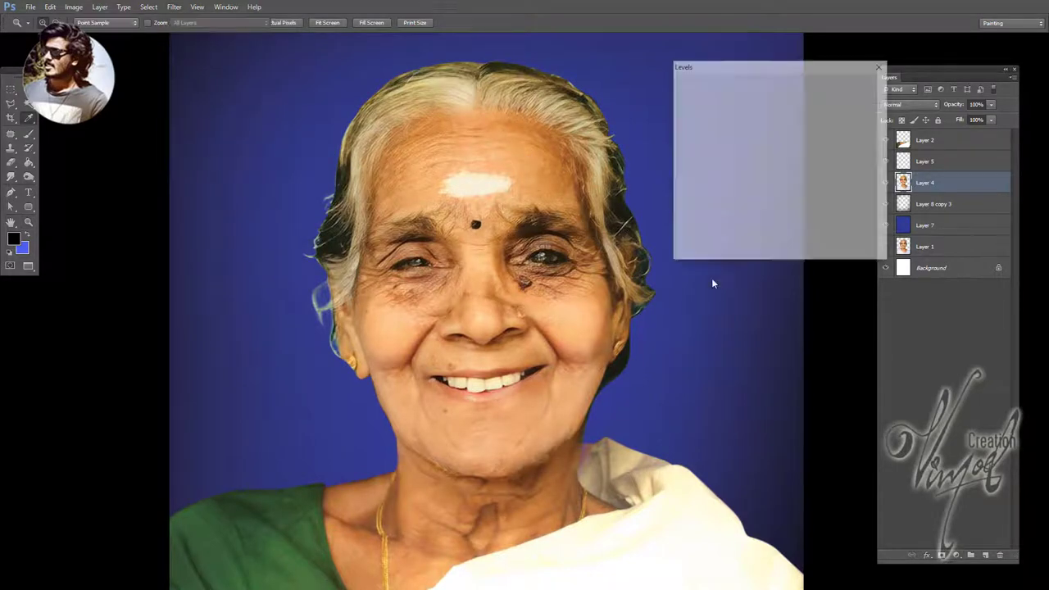
drag(754, 194, 762, 194)
click(862, 83)
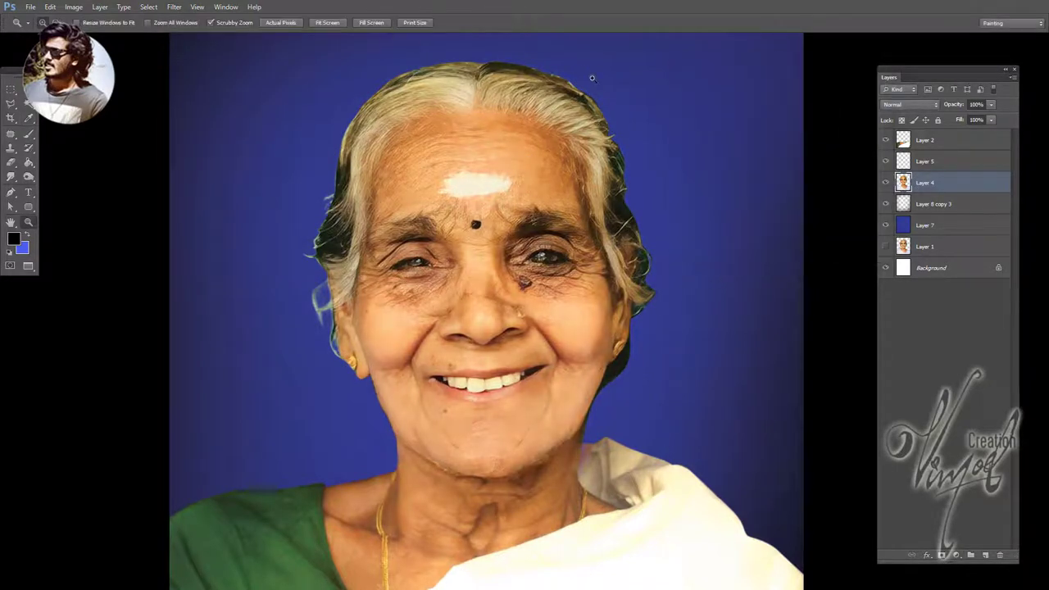
key(ctrl+l)
key(Escape)
key(ctrl+l)
drag(756, 189, 763, 192)
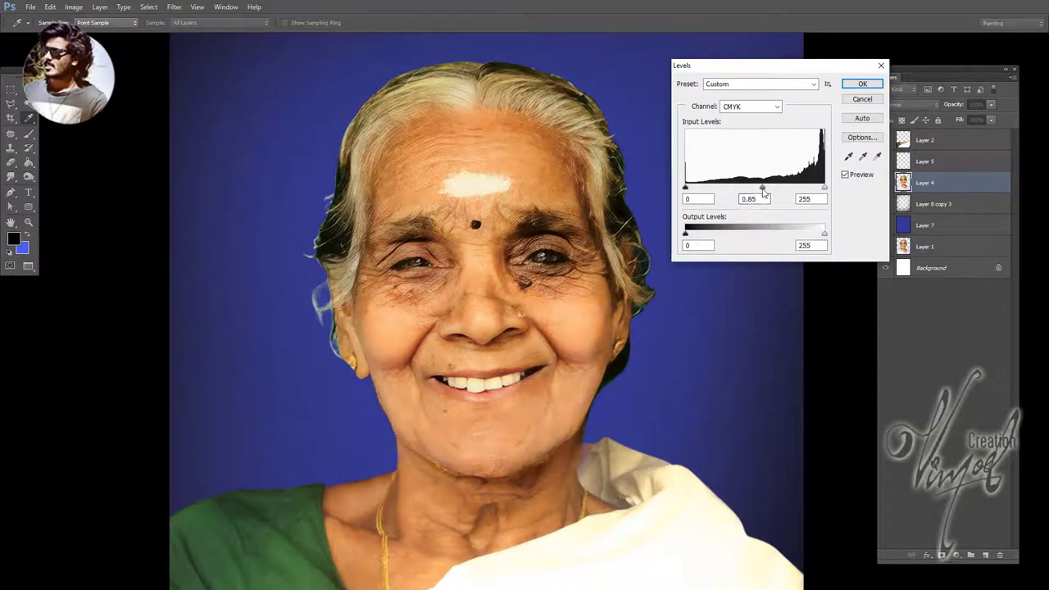
key(Return)
key(z)
- Smart Sharpen the face with a radius of about 4 at 83%
click(175, 7)
mouse_move(185, 169)
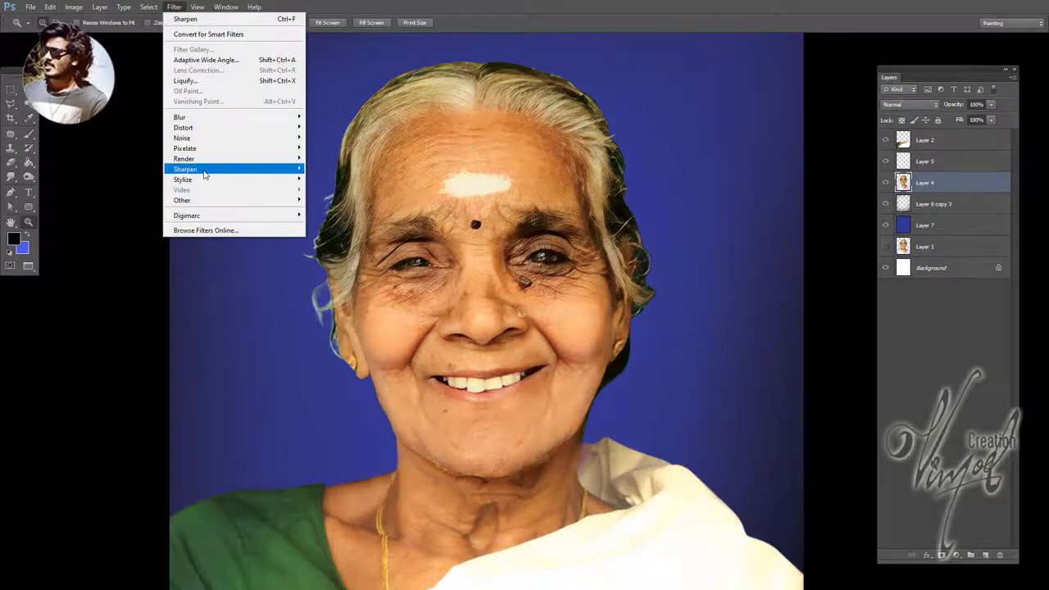
click(344, 202)
drag(600, 107, 897, 107)
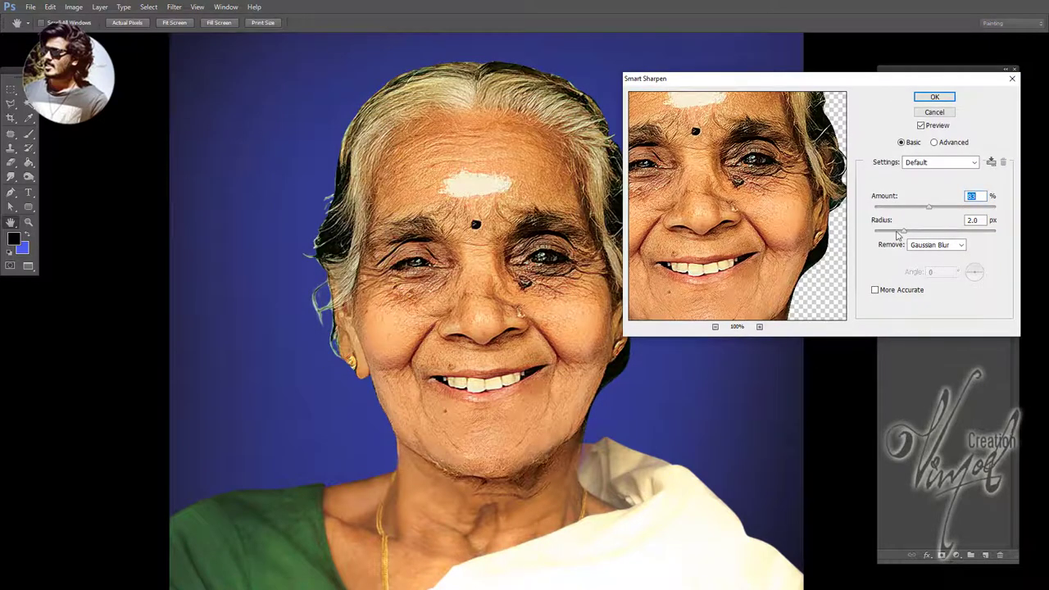
drag(898, 235, 922, 234)
click(934, 97)
key(z)
alt+click(623, 226)
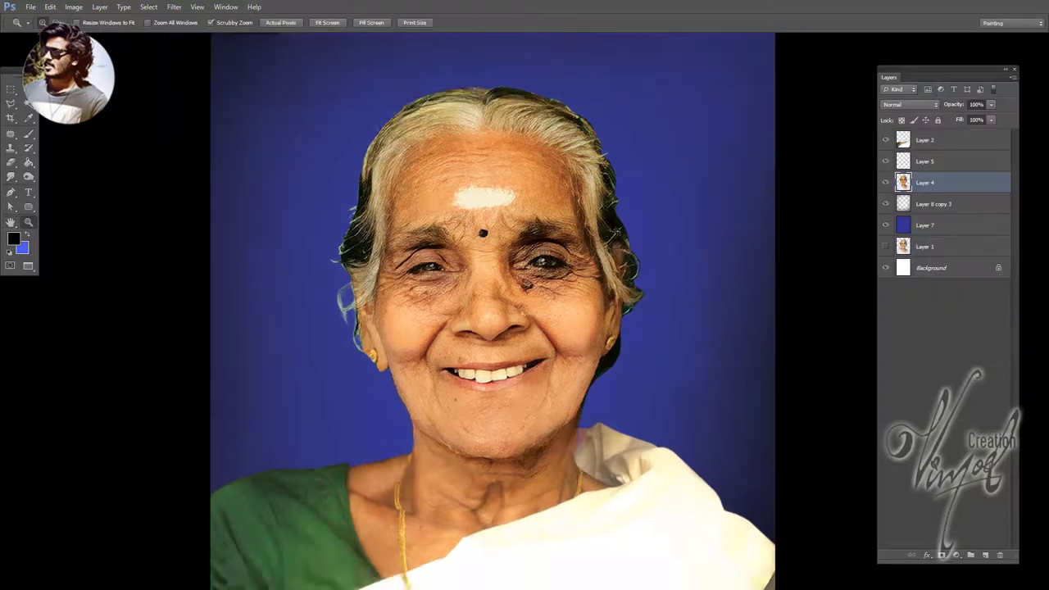
click(623, 226)
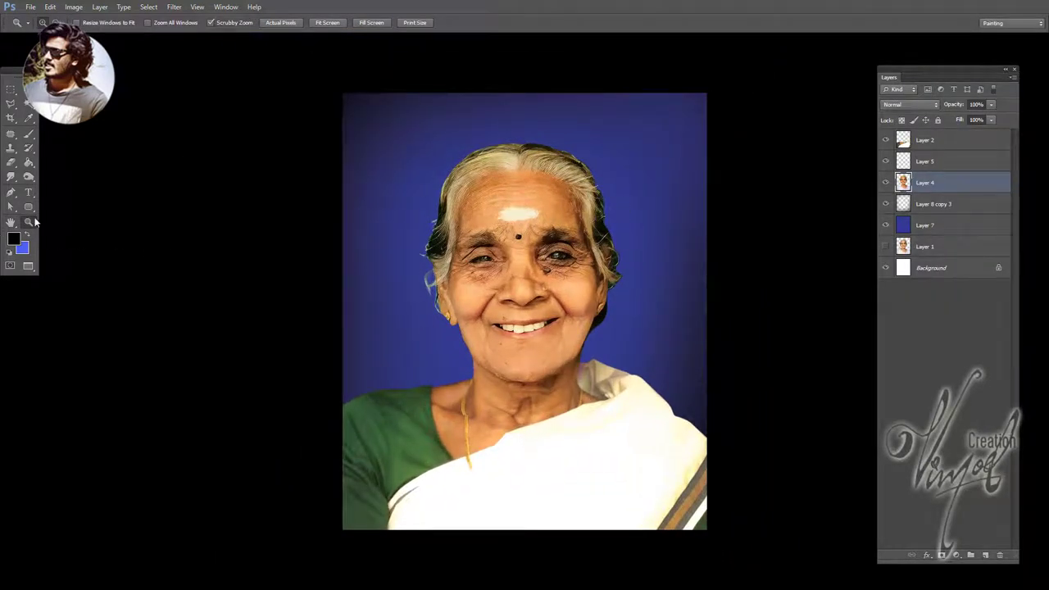
- Duplicate Layer 4 below itself, Gaussian Blur it at radius 16.2, and lower its fill
right_click(454, 221)
click(475, 232)
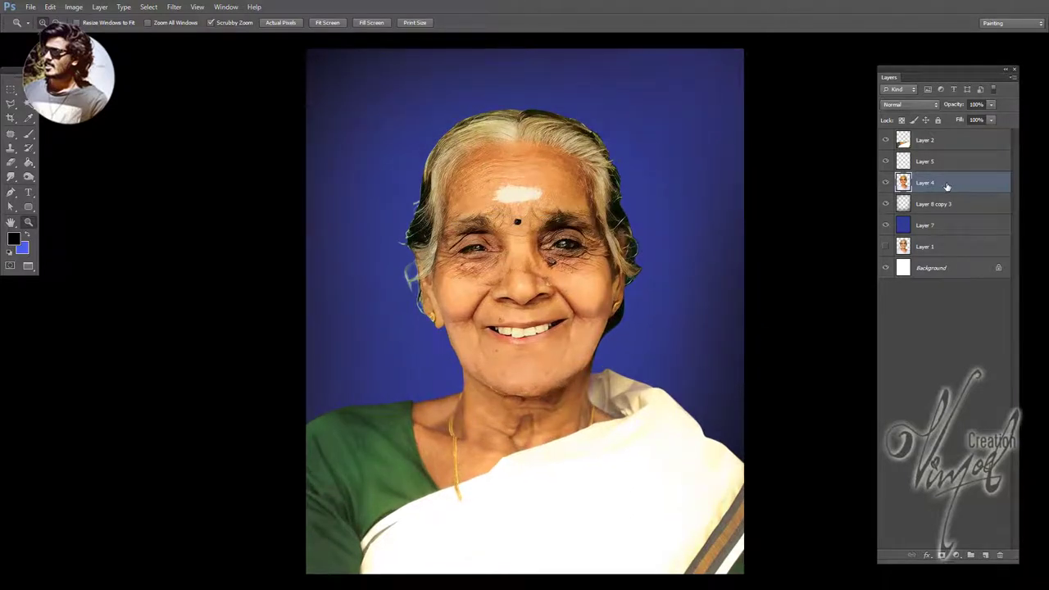
key(ctrl+j)
drag(927, 183, 927, 215)
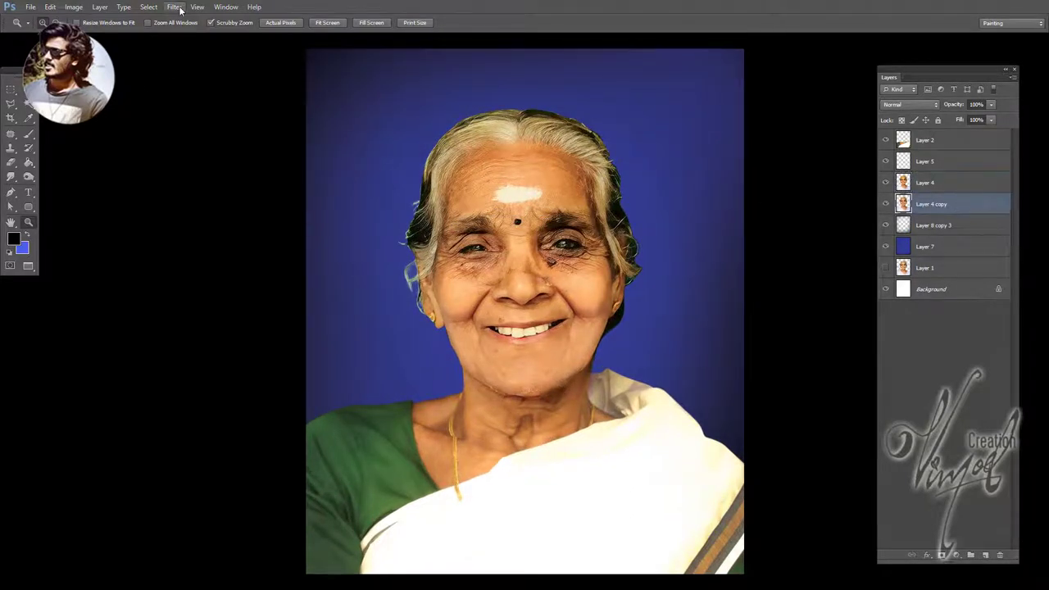
click(174, 6)
click(334, 194)
drag(783, 359, 800, 362)
key(Return)
click(992, 120)
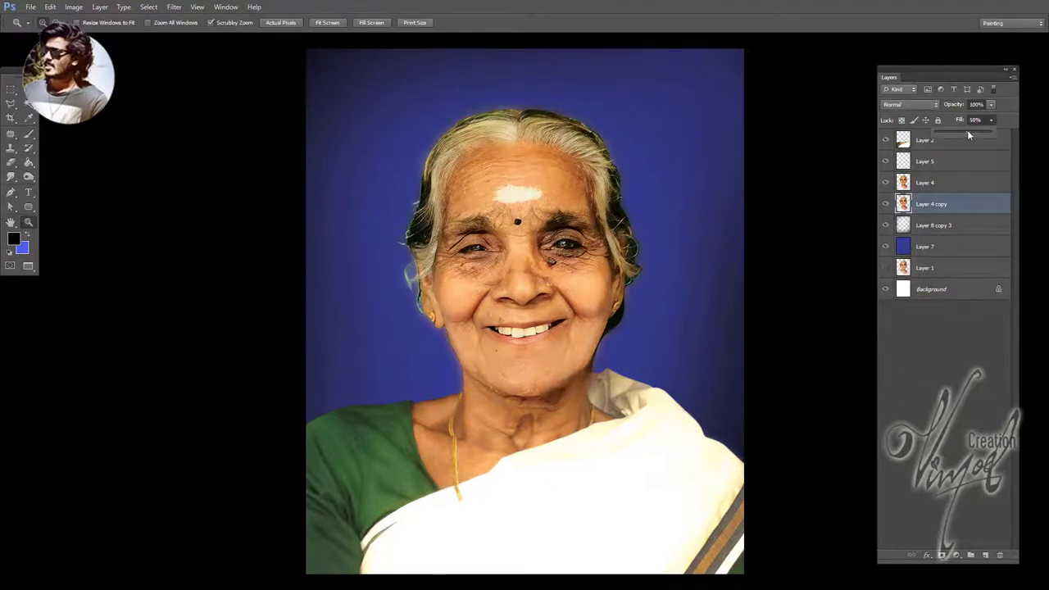
- Try rotating Layers 2, 5, 4 and 4 copy together, then cancel the transform
right_click(574, 174)
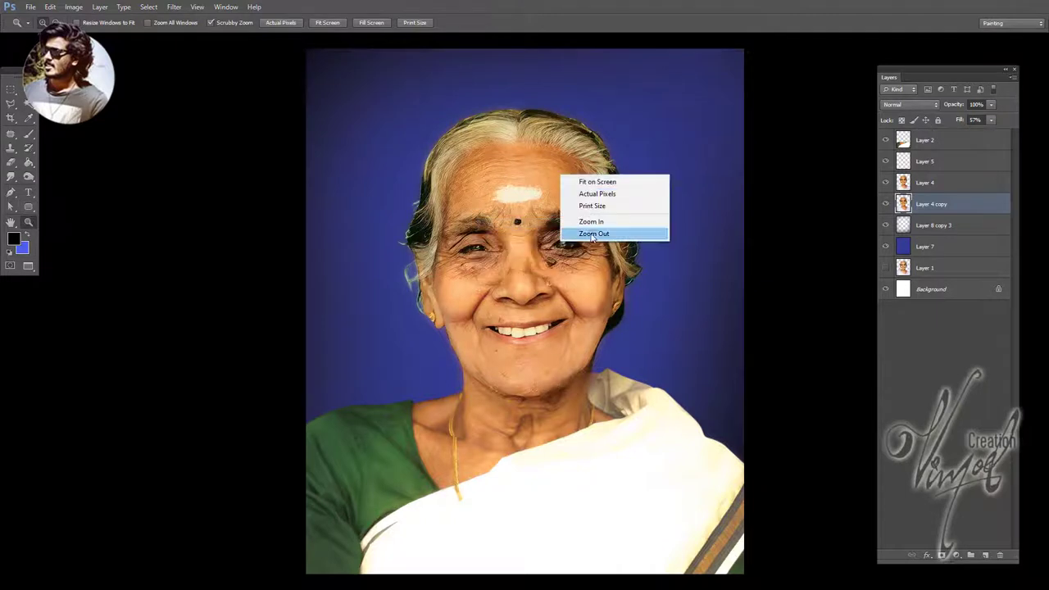
click(621, 232)
alt+click(595, 103)
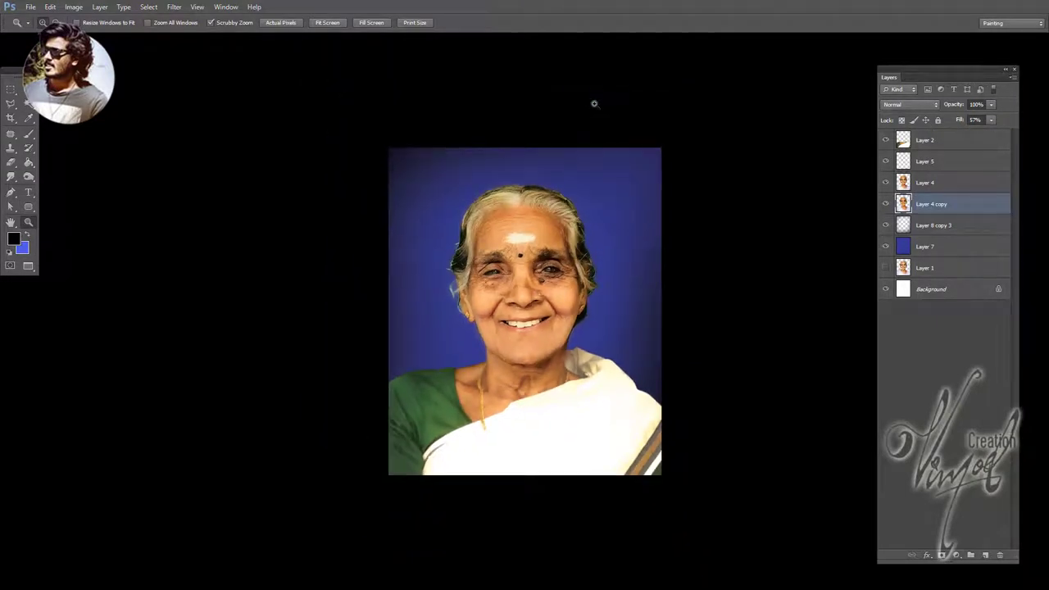
shift+click(923, 141)
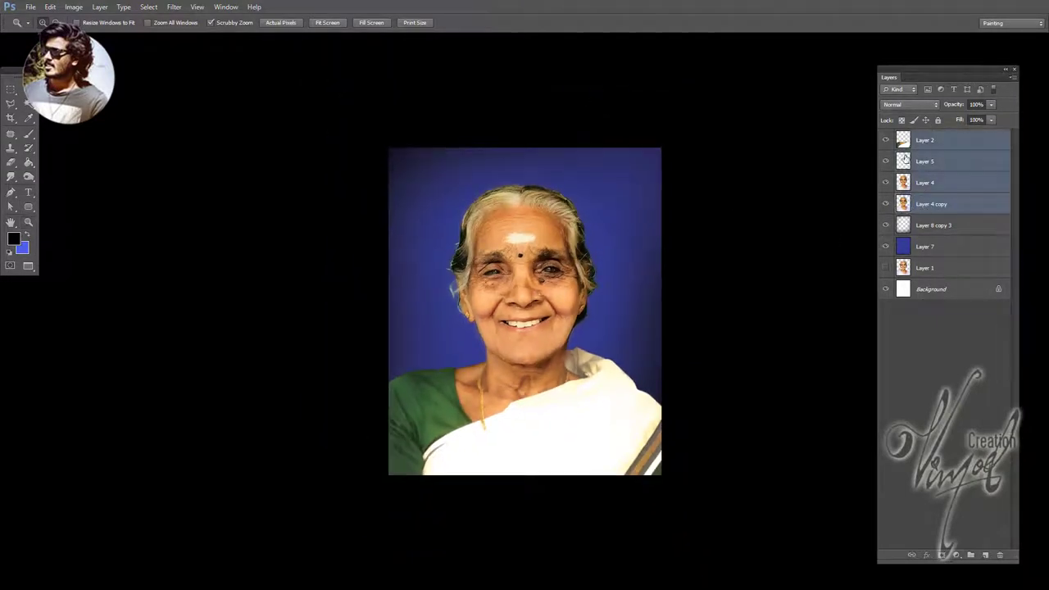
key(ctrl+t)
drag(733, 145, 736, 154)
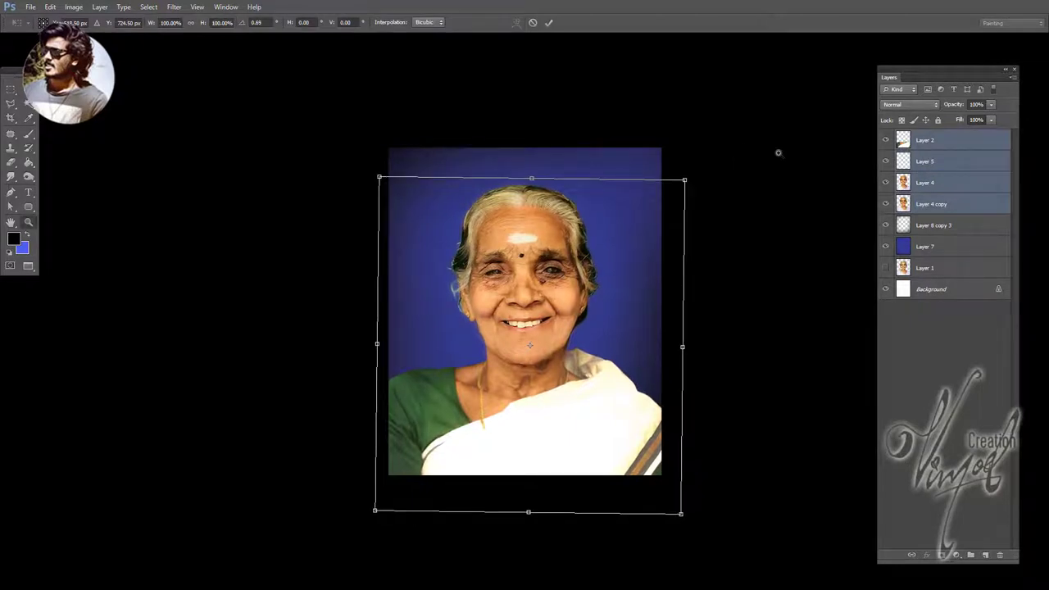
key(Escape)
click(702, 151)
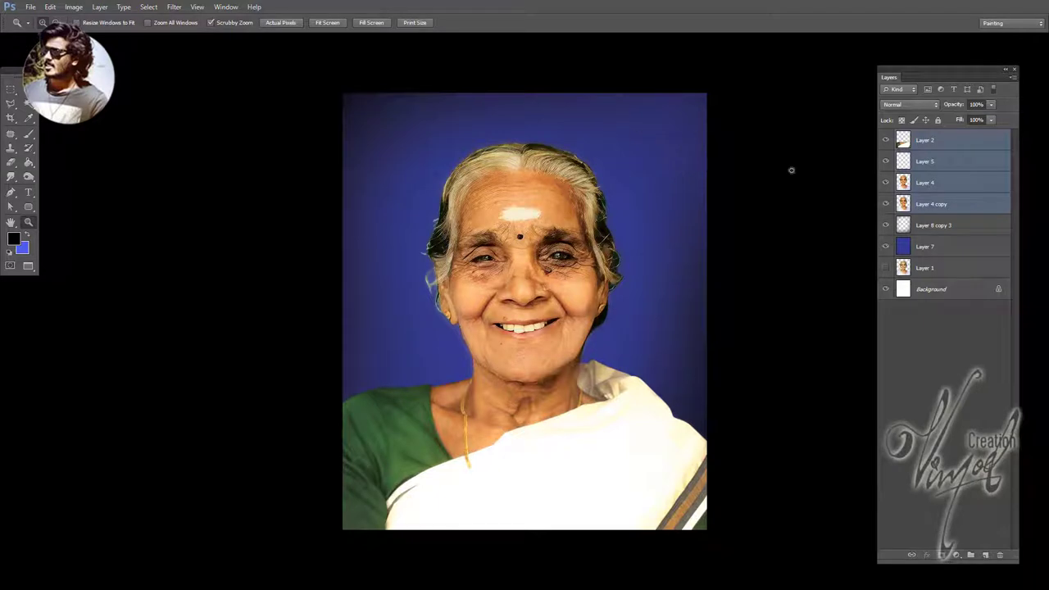
- Compare Layer 1 at the top of the stack, then return it above Background
drag(942, 268, 894, 137)
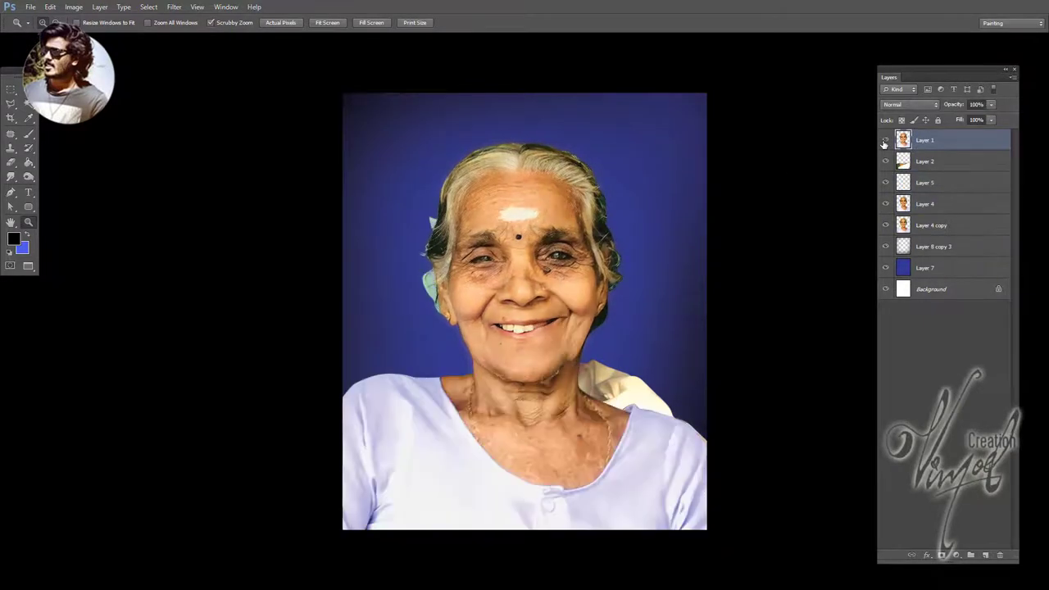
click(884, 142)
click(885, 142)
click(885, 142)
click(885, 142)
click(884, 141)
drag(936, 146, 913, 270)
click(931, 203)
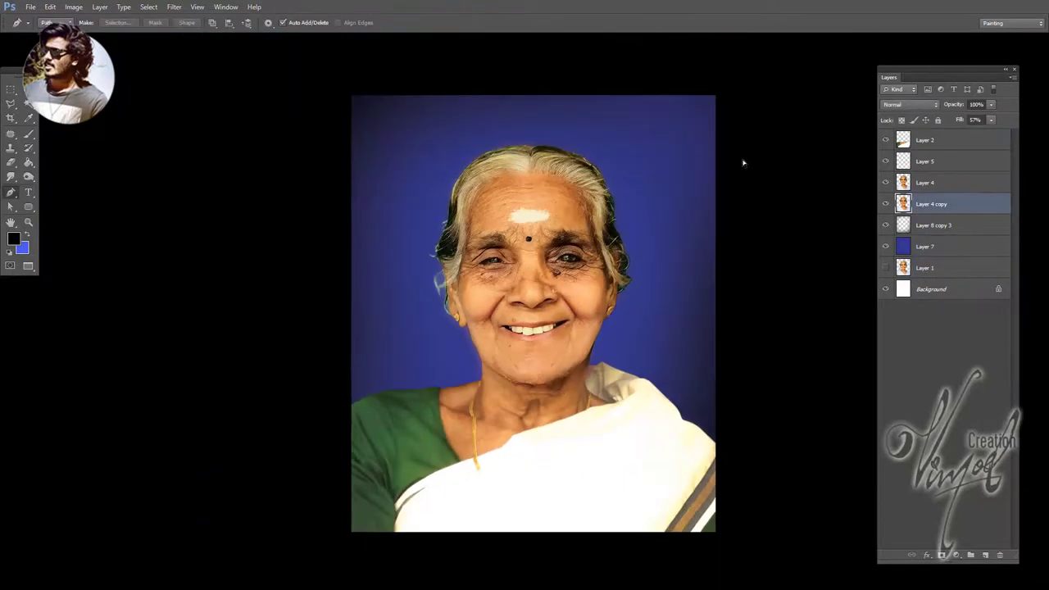
- Erase Layer 2 over the neck to reveal the wrinkles
key(ctrl+plus)
key(ctrl+plus)
key(ctrl+plus)
key(ctrl+plus)
key(p)
mouse_move(654, 406)
mouse_down()
mouse_move(574, 74)
mouse_move(460, 62)
mouse_up()
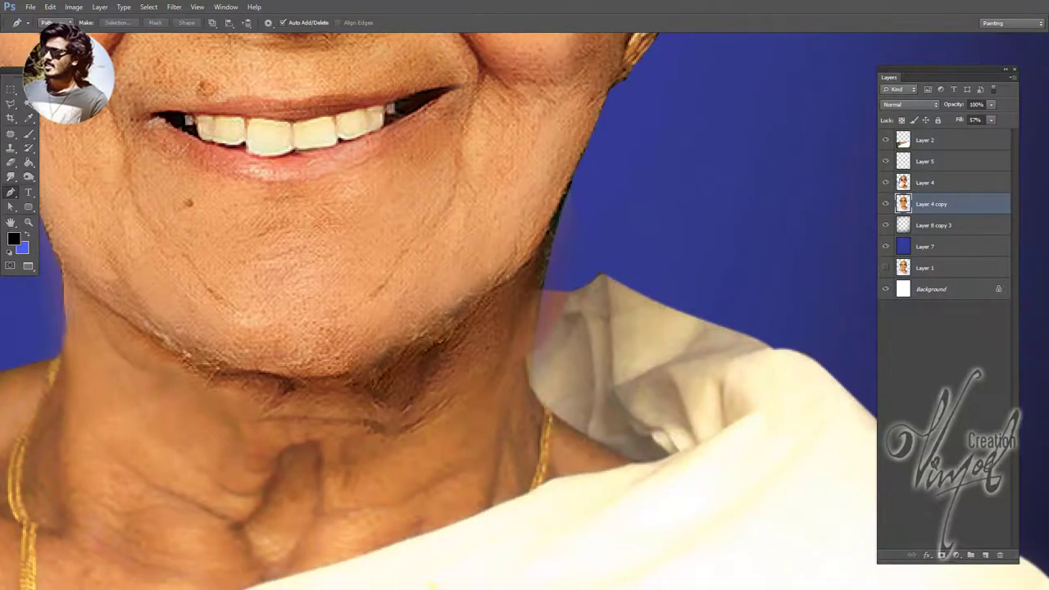
click(884, 140)
click(885, 141)
click(958, 146)
click(10, 162)
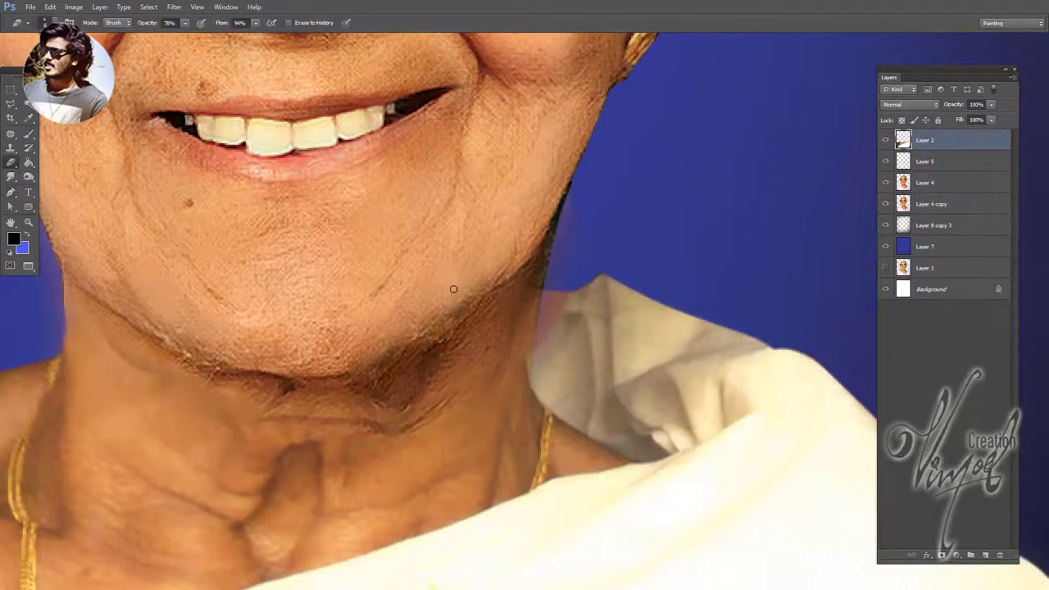
drag(528, 291, 517, 443)
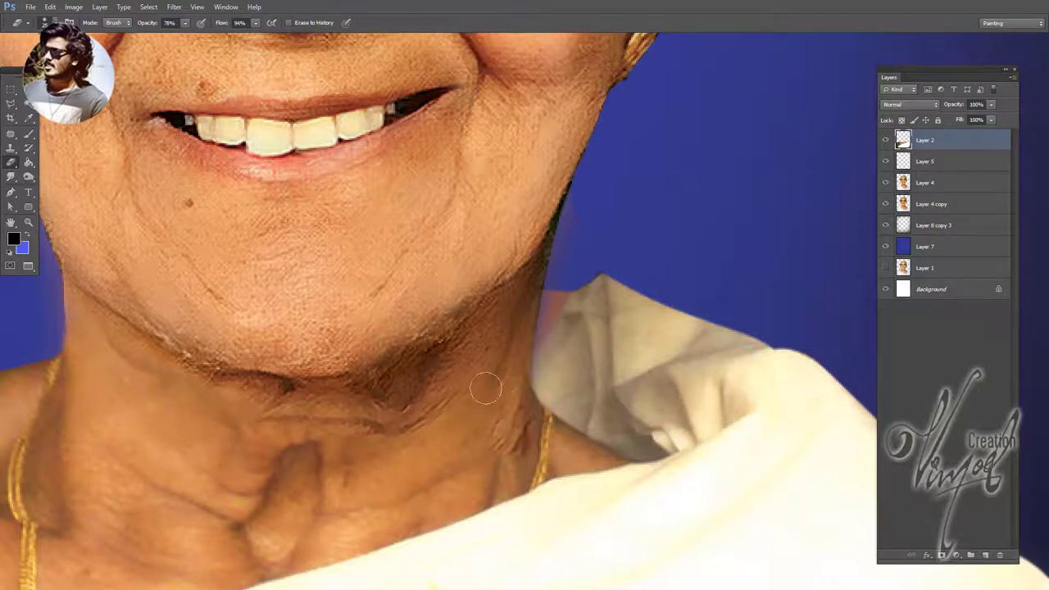
- Refine the neck erasing on Layer 2 and apply a Select menu command
ctrl+click(662, 334)
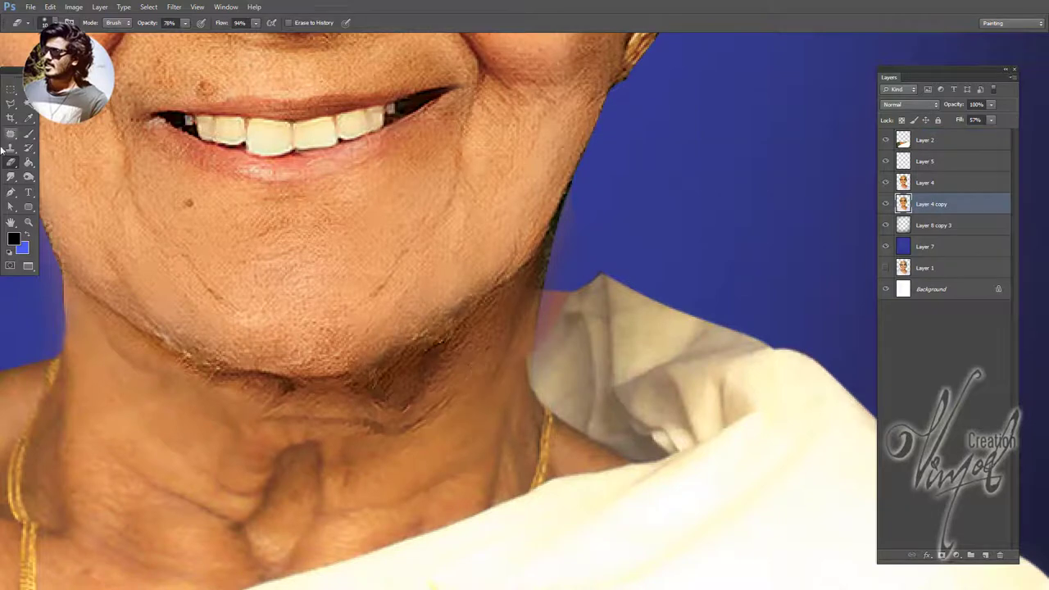
click(10, 193)
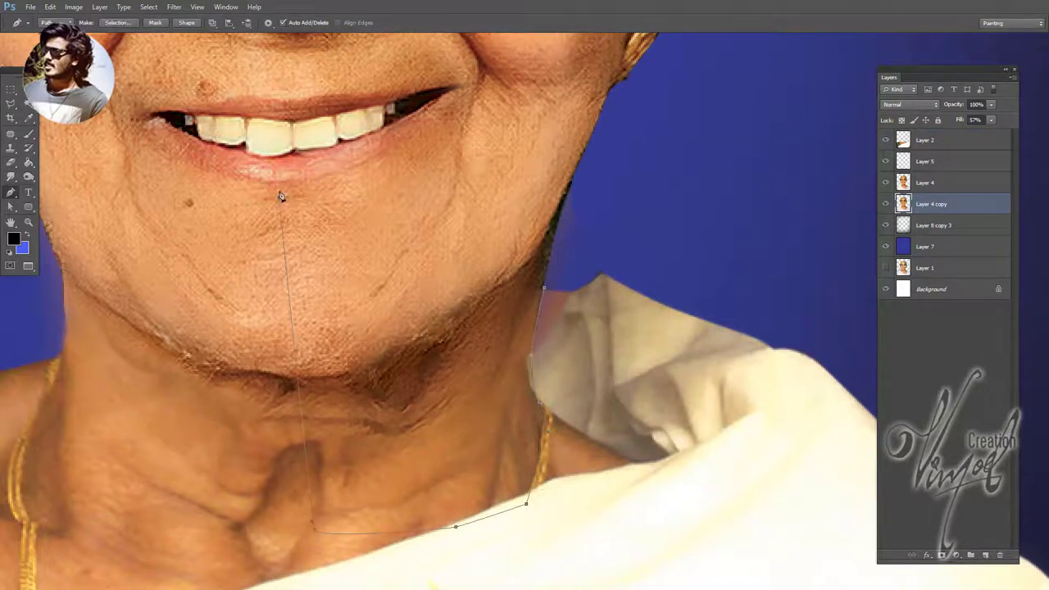
click(924, 140)
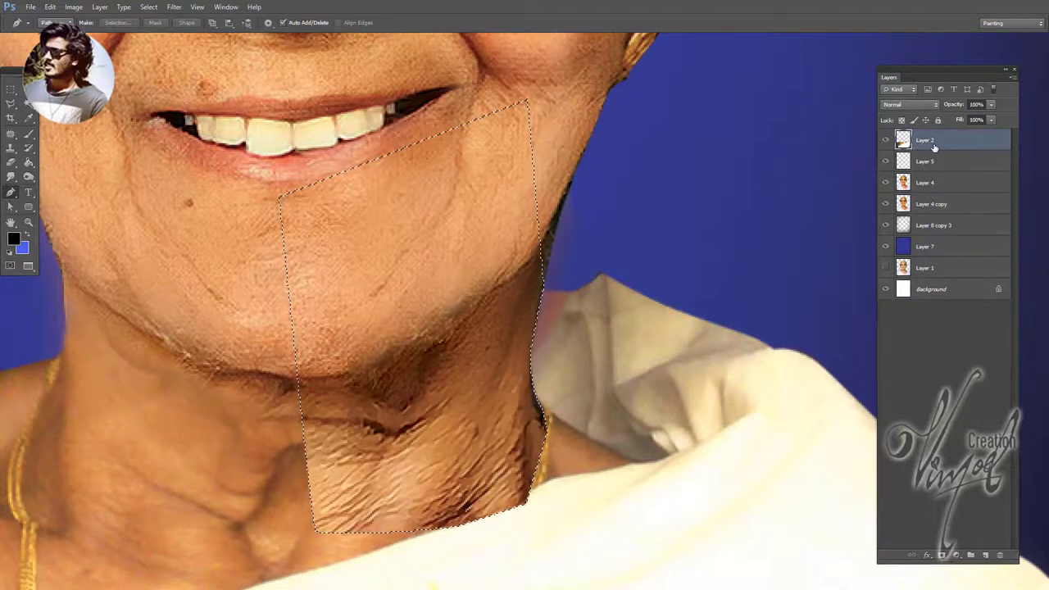
key(ctrl+z)
click(887, 141)
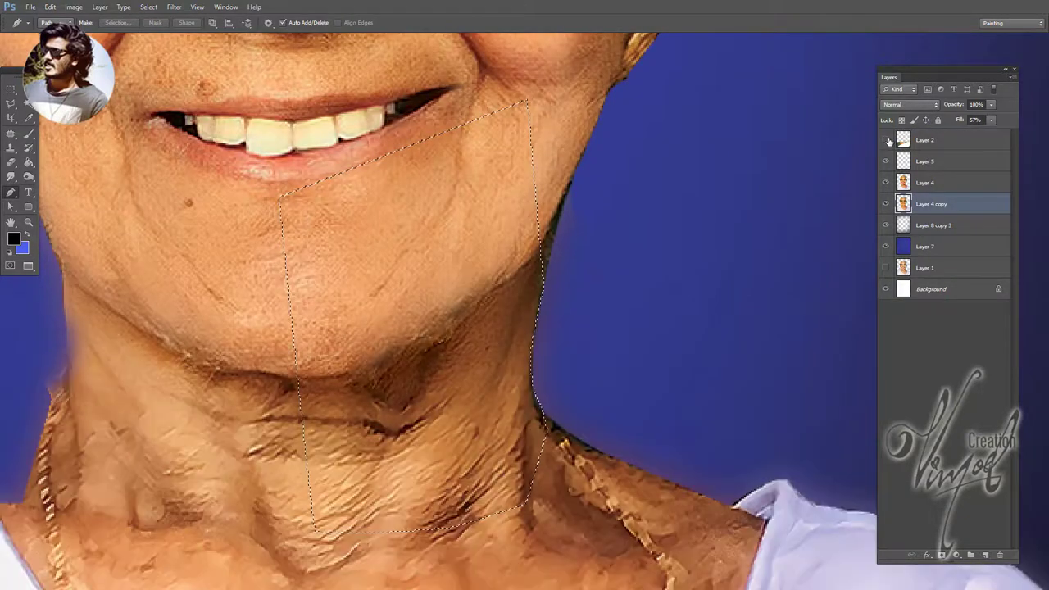
click(887, 140)
click(964, 138)
click(10, 161)
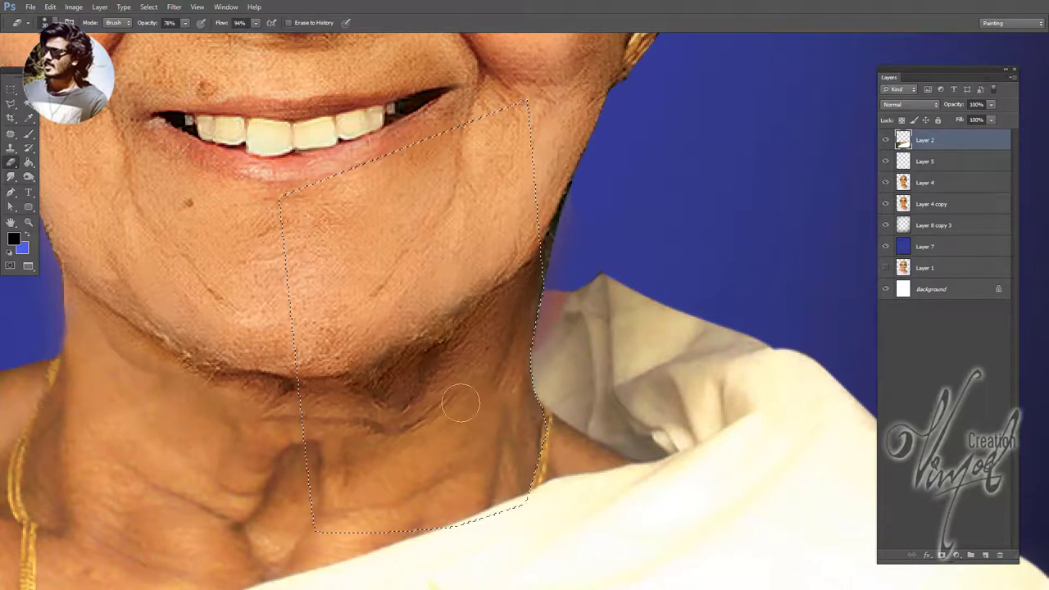
click(149, 7)
click(164, 45)
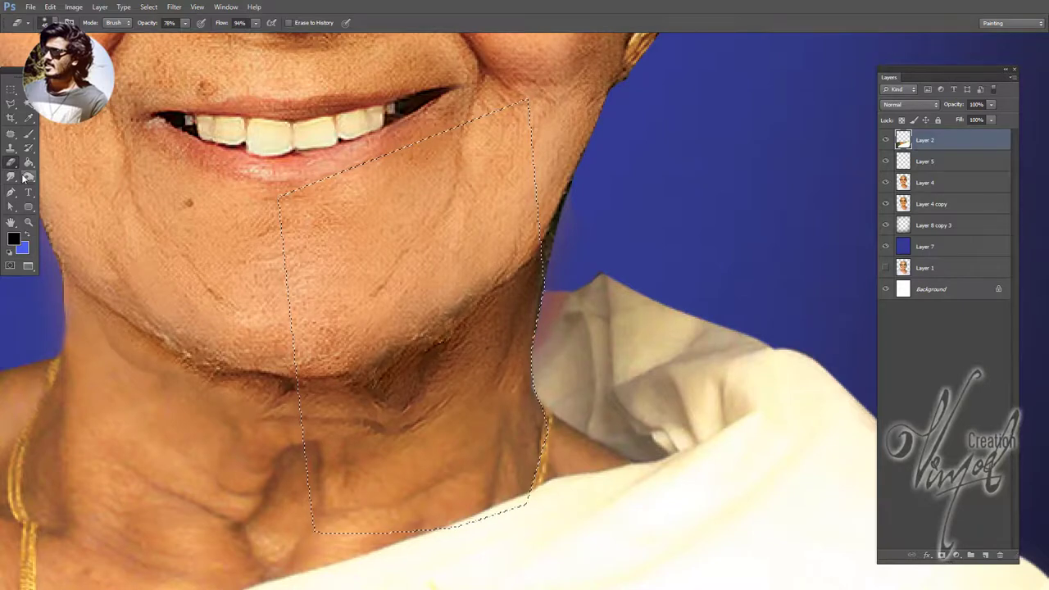
click(27, 178)
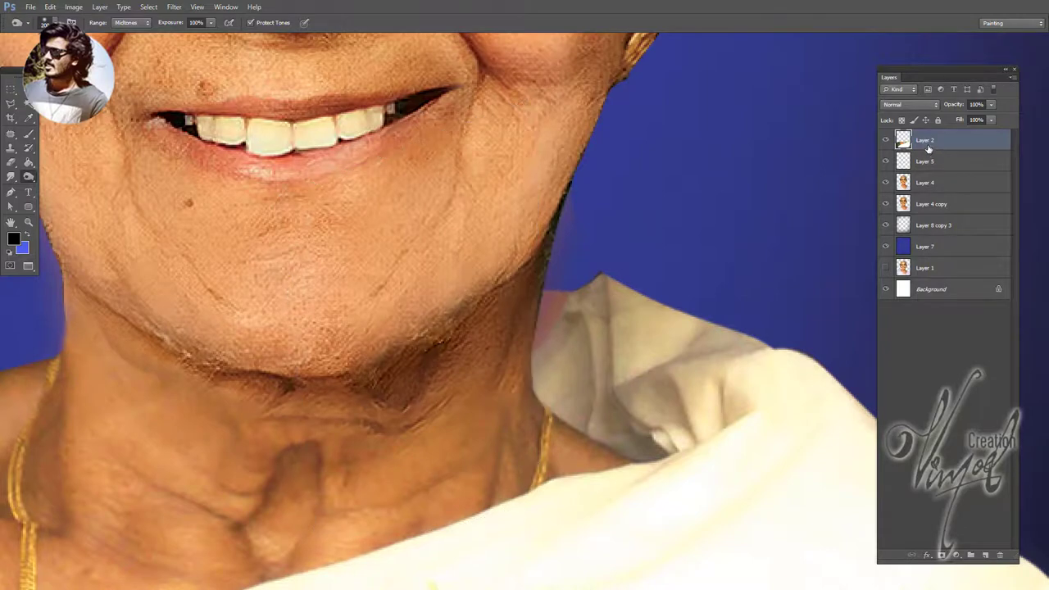
key(m)
drag(506, 255, 771, 495)
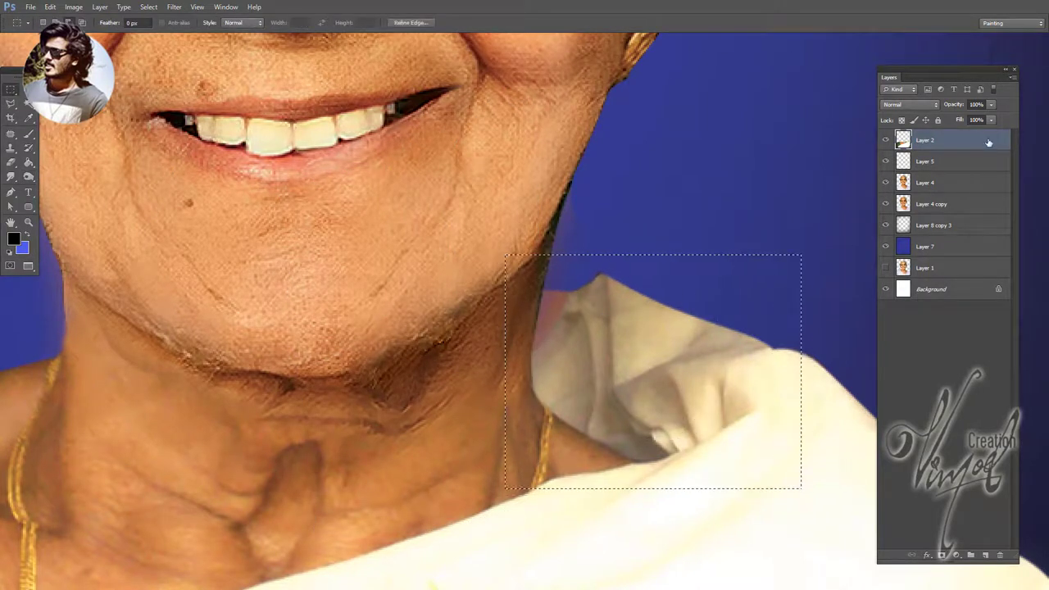
key(ctrl+j)
key(ctrl+j)
key(ctrl+j)
key(ctrl+j)
key(ctrl+j)
key(ctrl+j)
shift+click(935, 248)
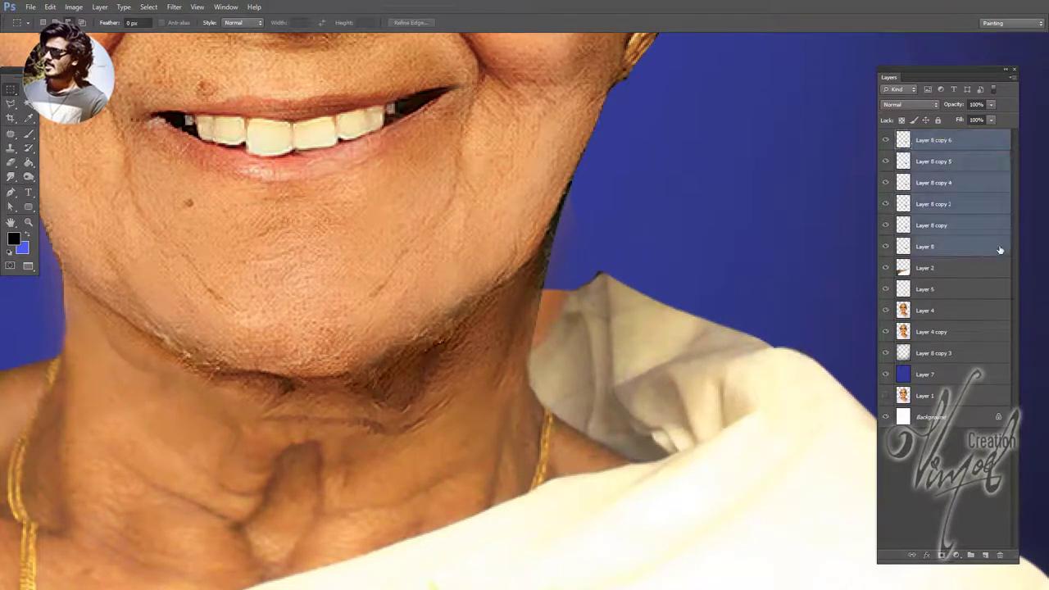
key(ctrl+e)
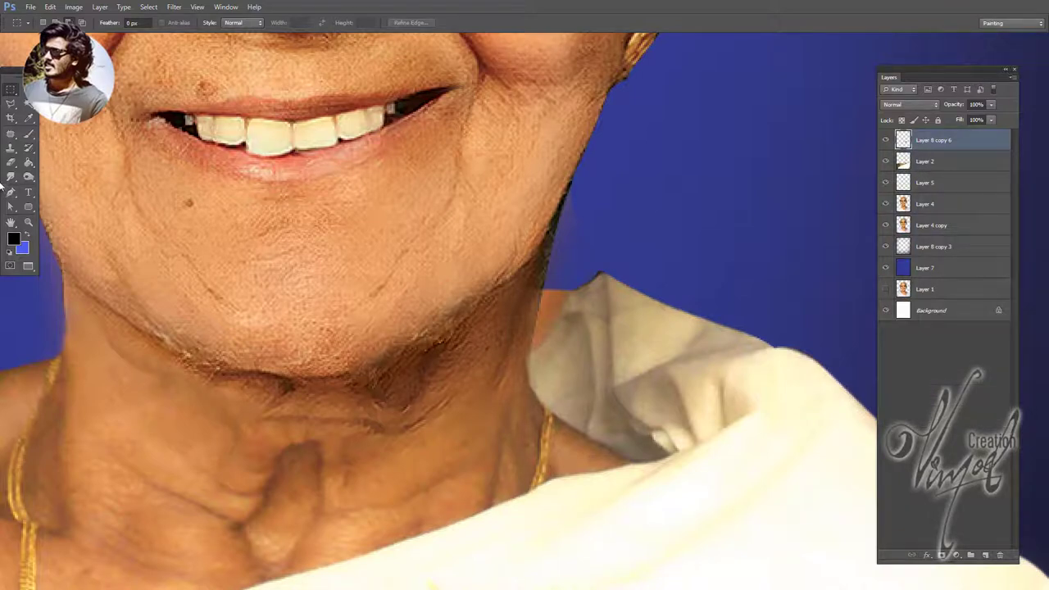
click(11, 163)
scroll(526, 393, down, 3)
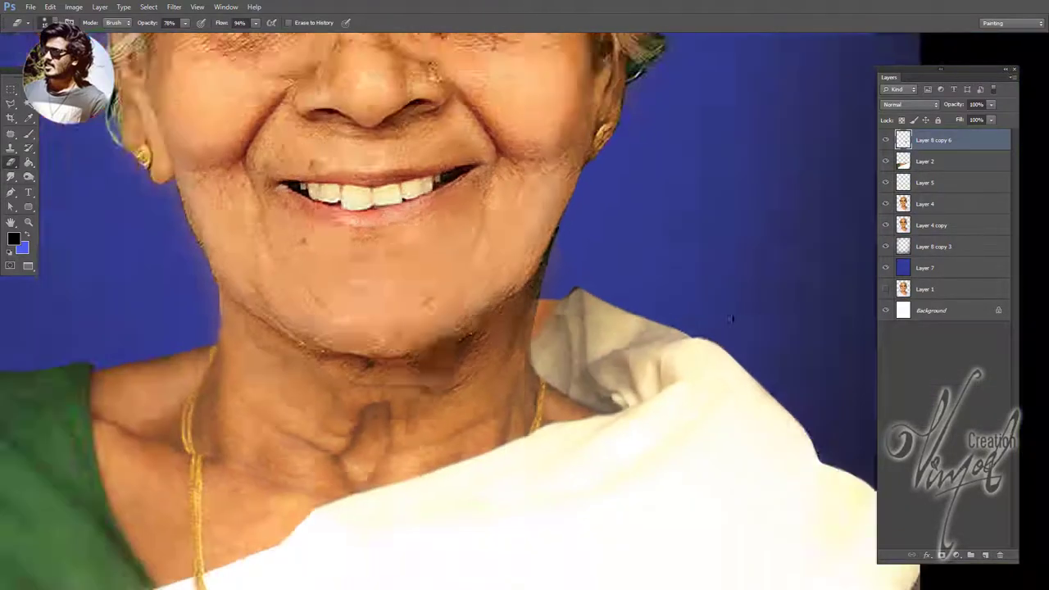
scroll(734, 311, down, 2)
scroll(734, 312, down, 2)
scroll(734, 312, down, 1)
scroll(734, 312, up, 1)
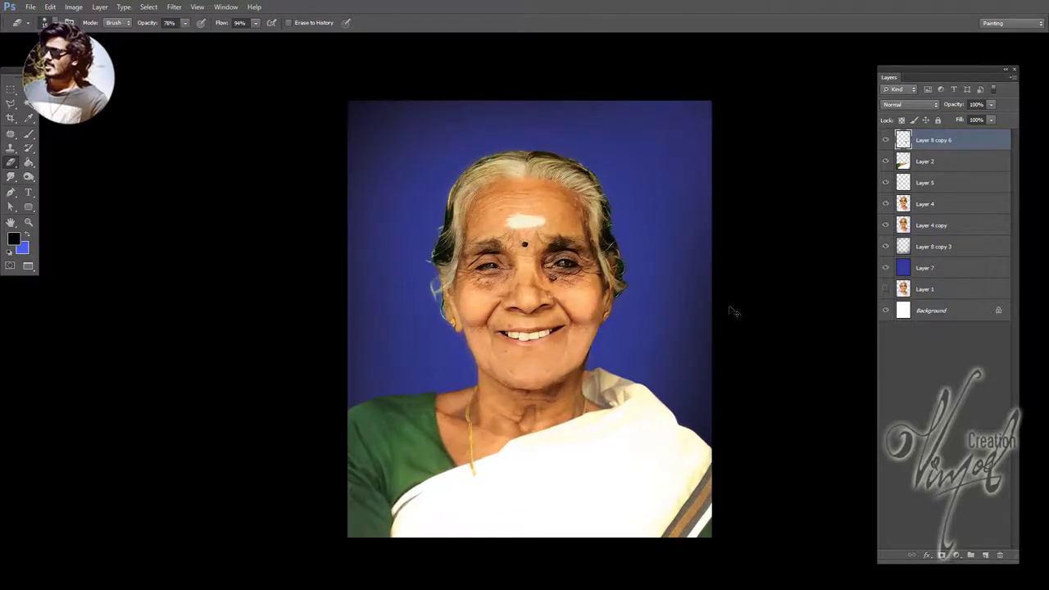
- On a new layer, paint skin-sampled tan fold shading diagonally across the saree
click(28, 117)
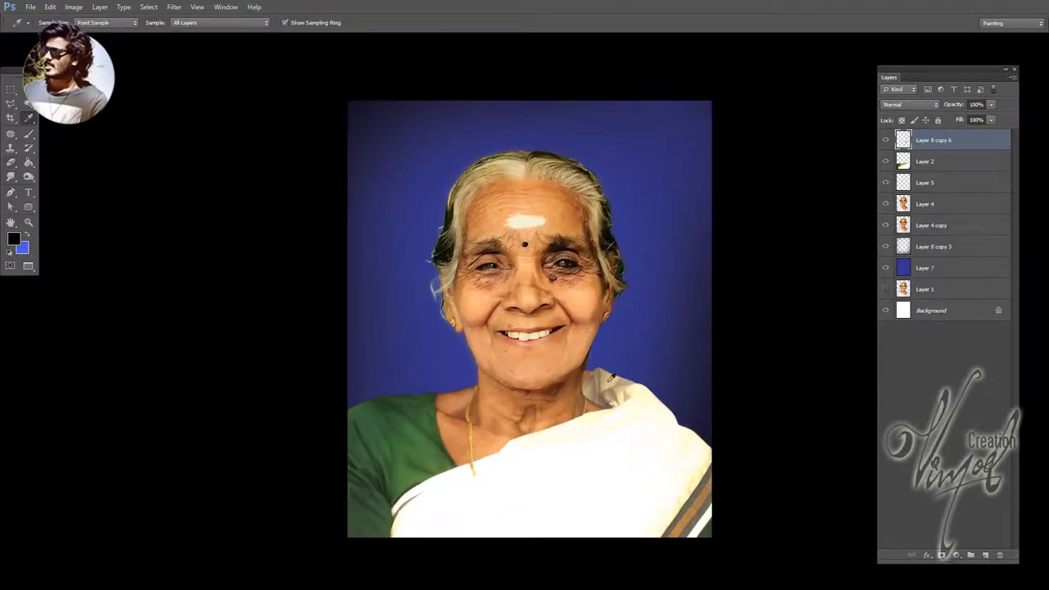
click(602, 382)
click(986, 555)
click(29, 133)
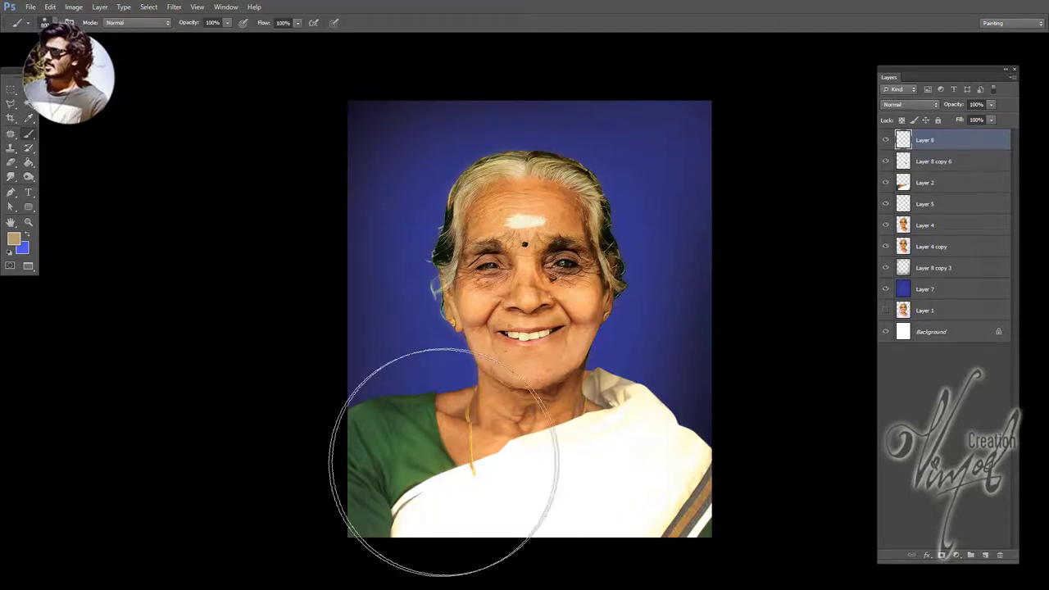
key(bracketleft)
key(bracketleft)
key(bracketleft)
key(bracketleft)
key(bracketleft)
mouse_move(416, 526)
mouse_down()
mouse_move(630, 431)
mouse_move(475, 537)
mouse_up()
key(ctrl+z)
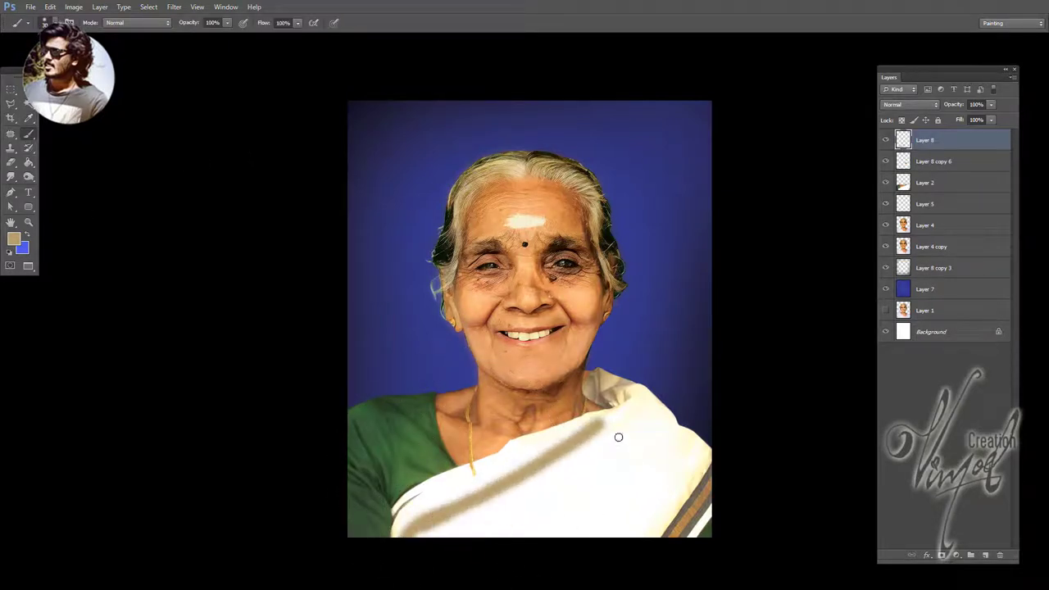
drag(616, 435, 417, 571)
- Erase excess shading streaks and set the shading layer's opacity to 57%
click(11, 163)
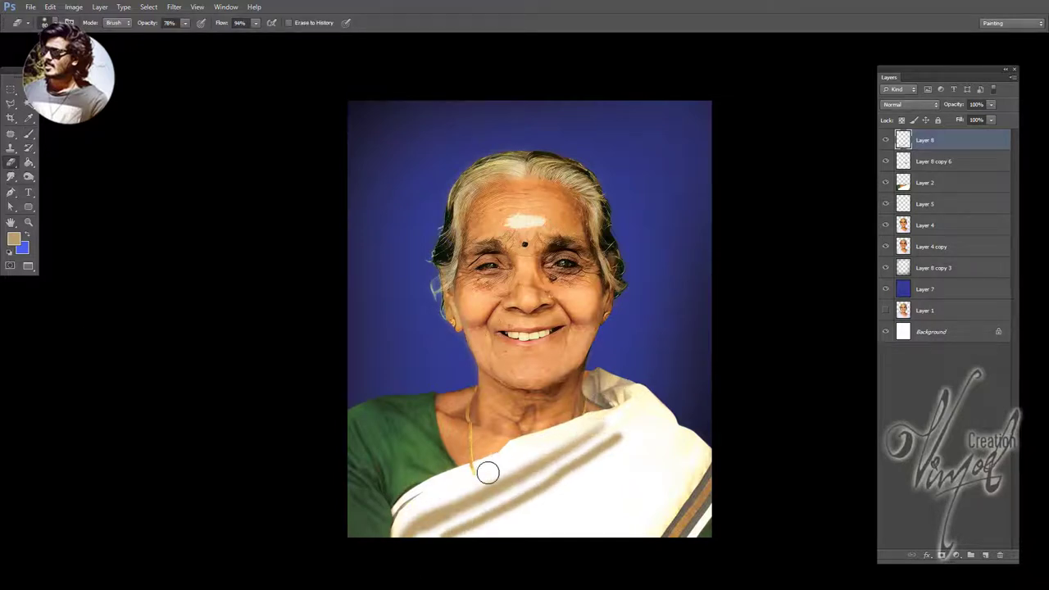
mouse_move(459, 502)
mouse_down()
mouse_move(401, 533)
mouse_move(627, 430)
mouse_move(458, 538)
mouse_up()
drag(991, 105, 969, 123)
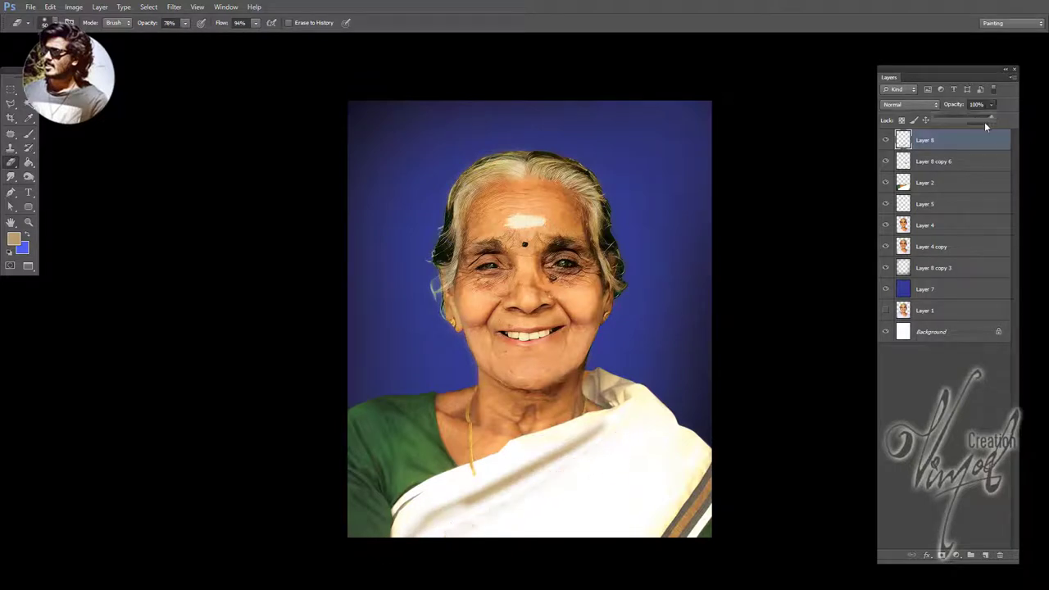
mouse_move(608, 439)
mouse_down()
mouse_move(487, 518)
mouse_move(468, 517)
mouse_move(579, 456)
mouse_up()
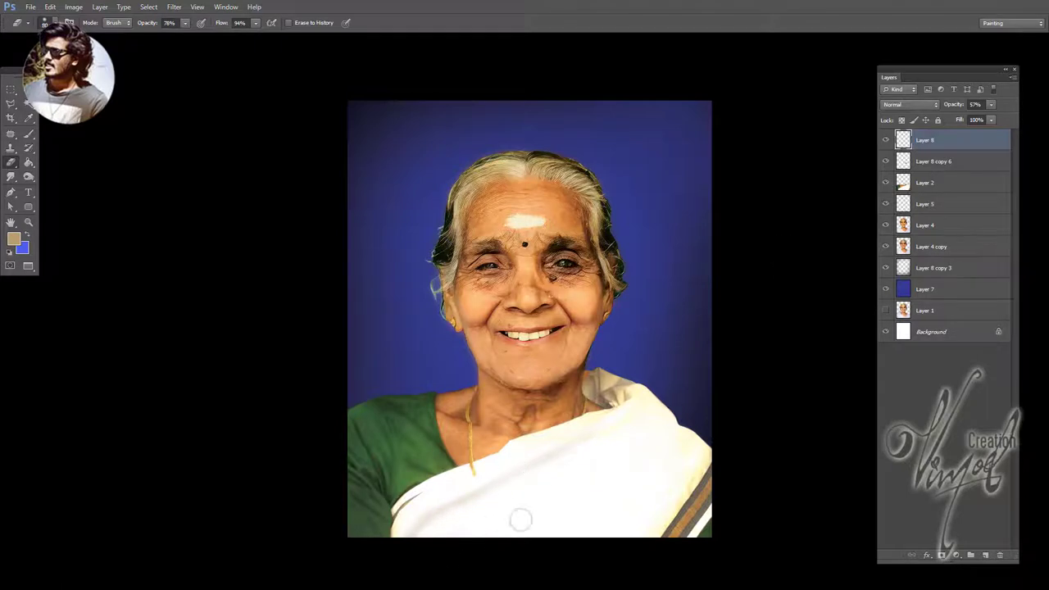
click(11, 177)
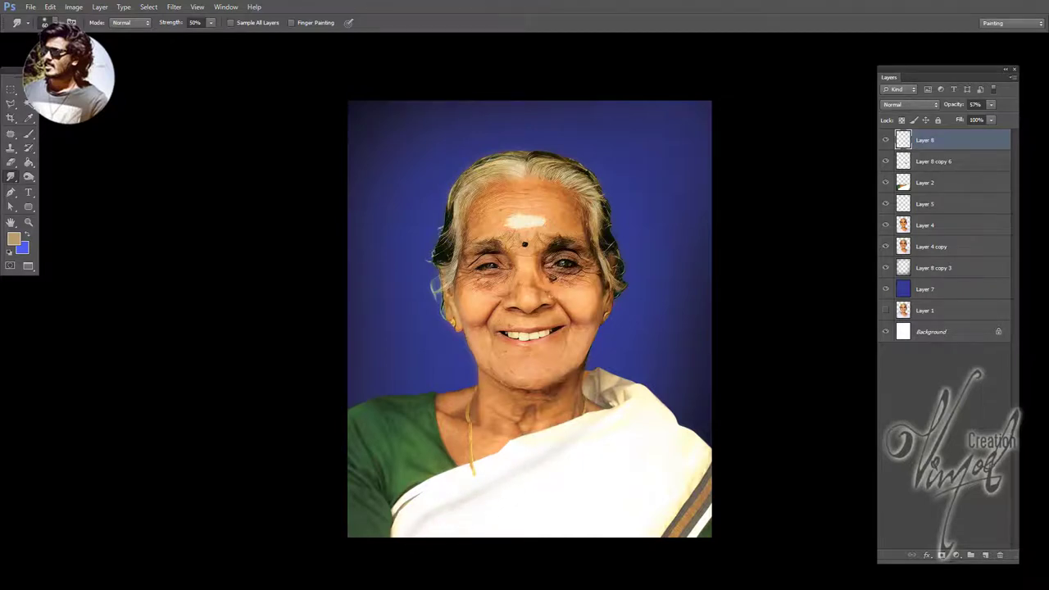
- Nudge Layer 2 slightly left with Free Transform and commit
key(ctrl+minus)
key(ctrl+minus)
key(ctrl+plus)
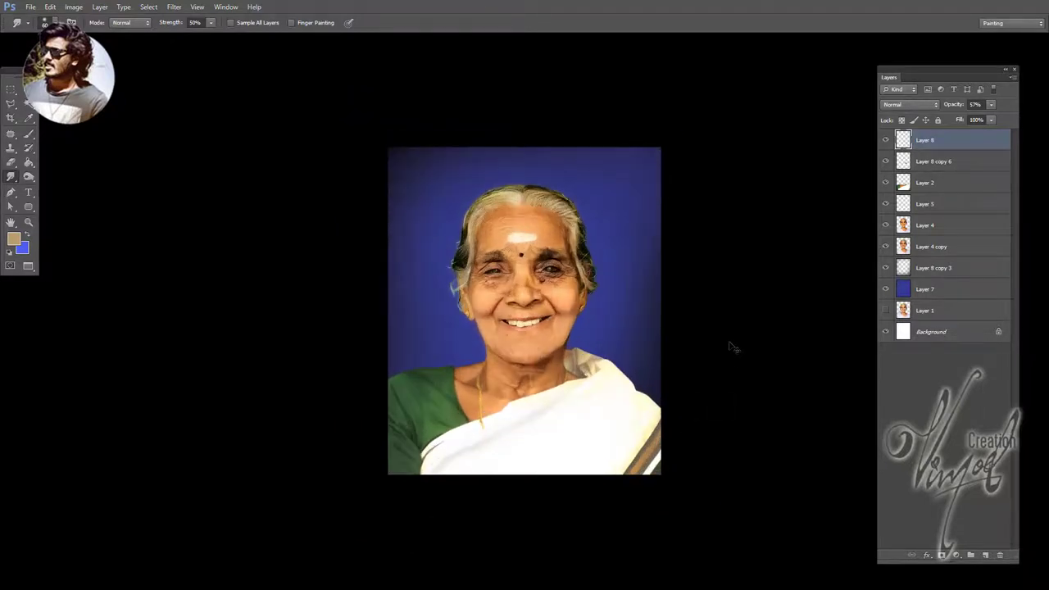
key(ctrl+plus)
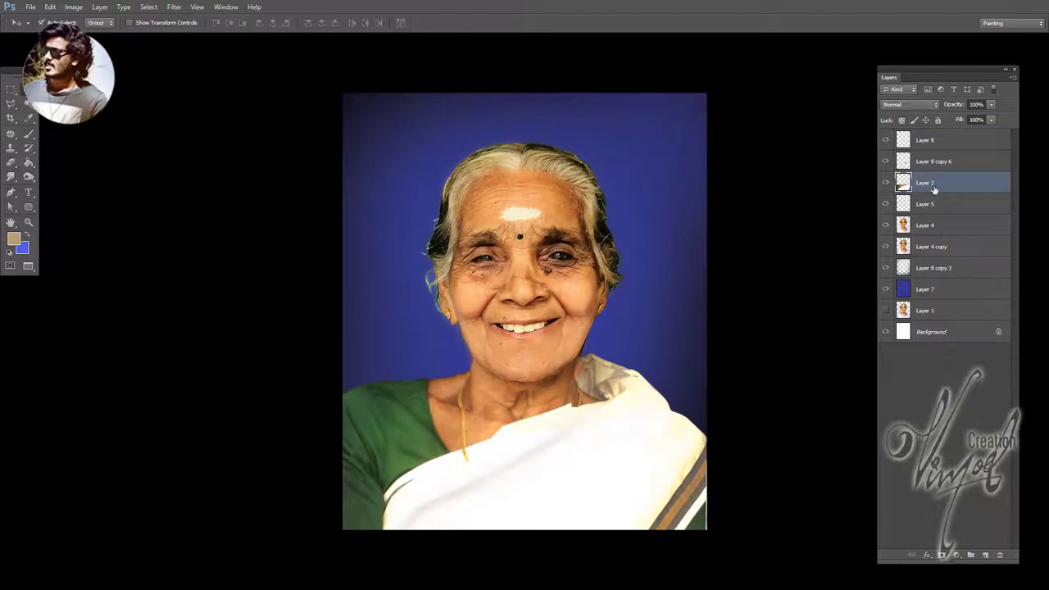
key(ctrl+t)
drag(539, 462, 517, 450)
key(Return)
- Fit the portrait in view and bring up Save As on the Desktop
key(ctrl+minus)
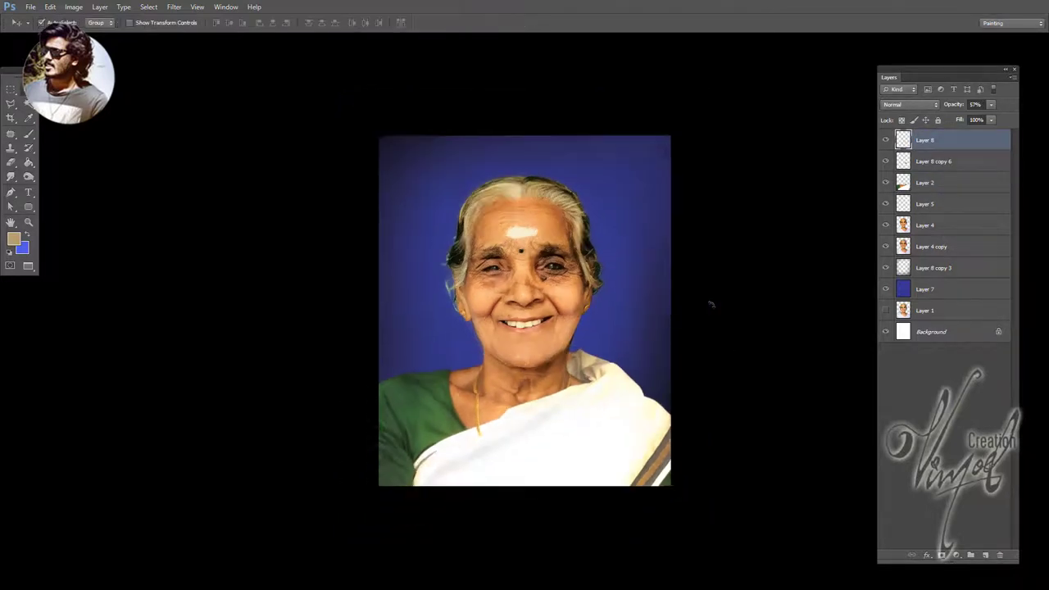
key(ctrl+minus)
key(ctrl+plus)
key(ctrl+plus)
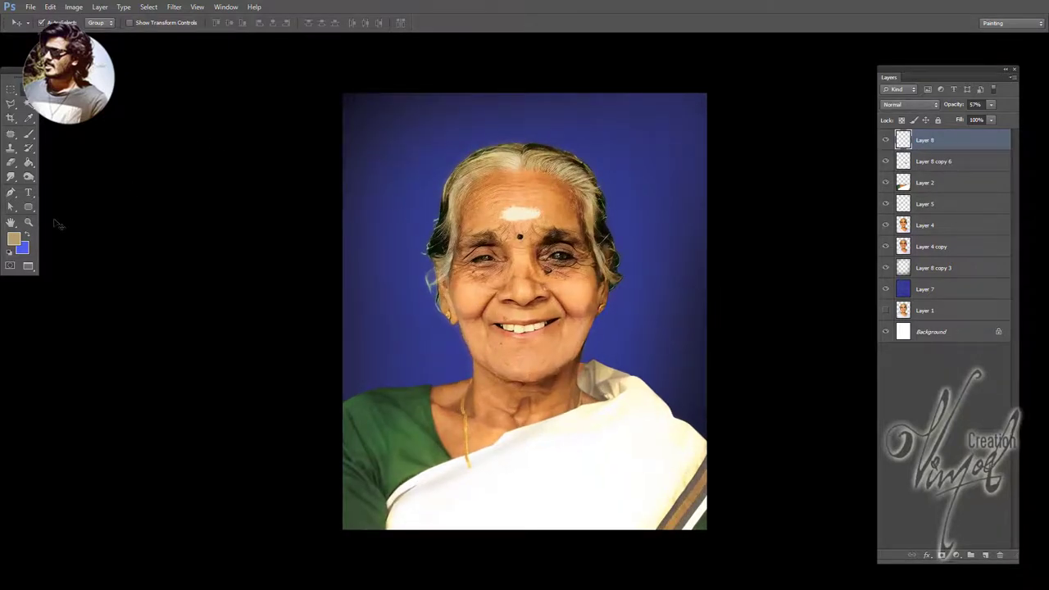
click(27, 223)
click(550, 231)
right_click(599, 206)
click(662, 271)
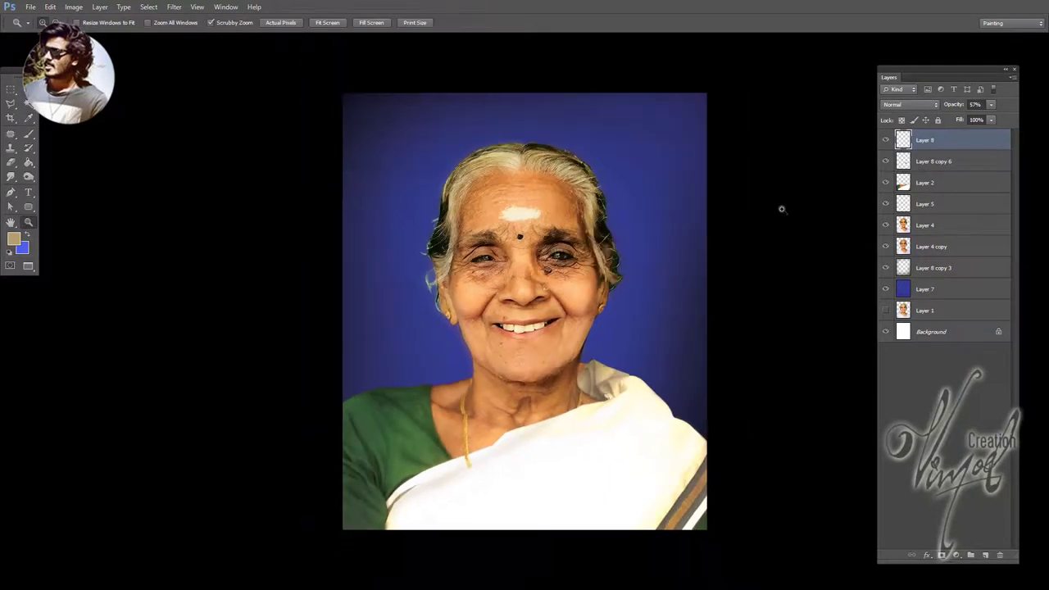
key(ctrl+shift+s)
- Start saving over the existing Ammamma file on the Desktop, then cancel the overwrite
click(320, 111)
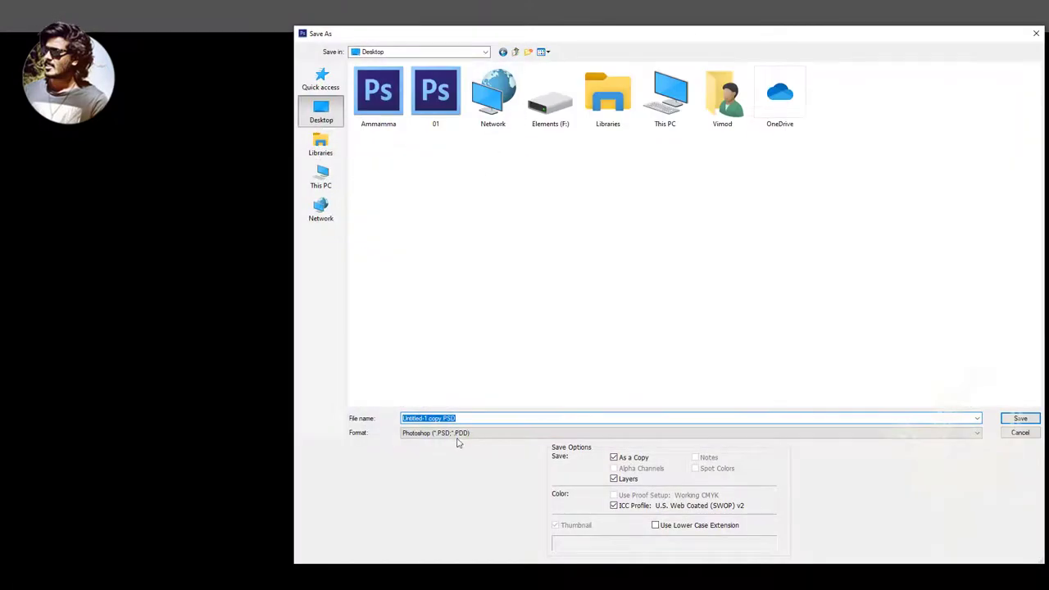
double_click(379, 99)
key(Return)
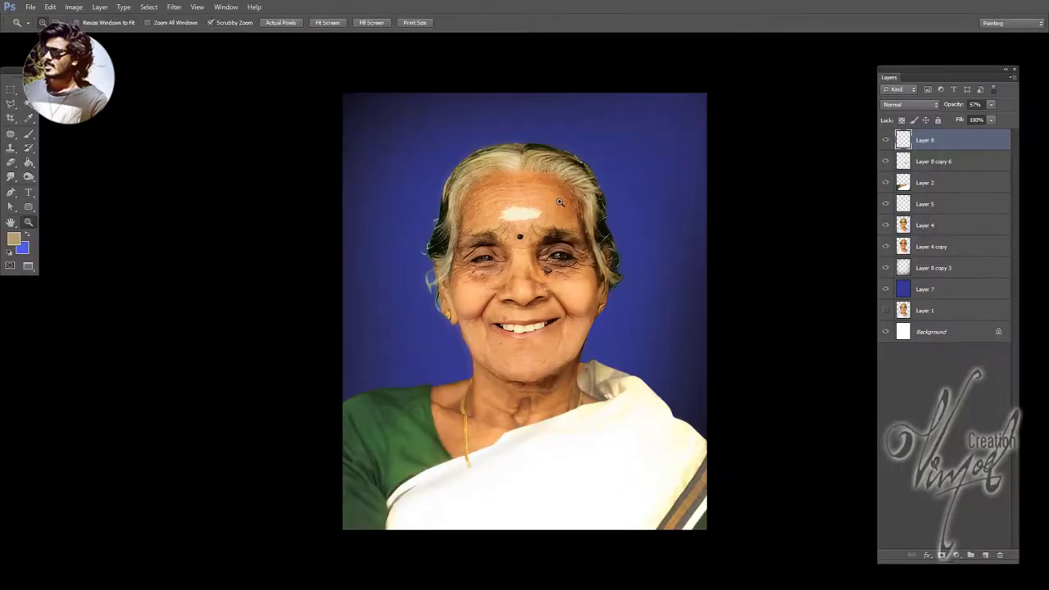
- Save a TIFF copy of the portrait to the Desktop under a size-based file name
key(ctrl+shift+s)
click(328, 120)
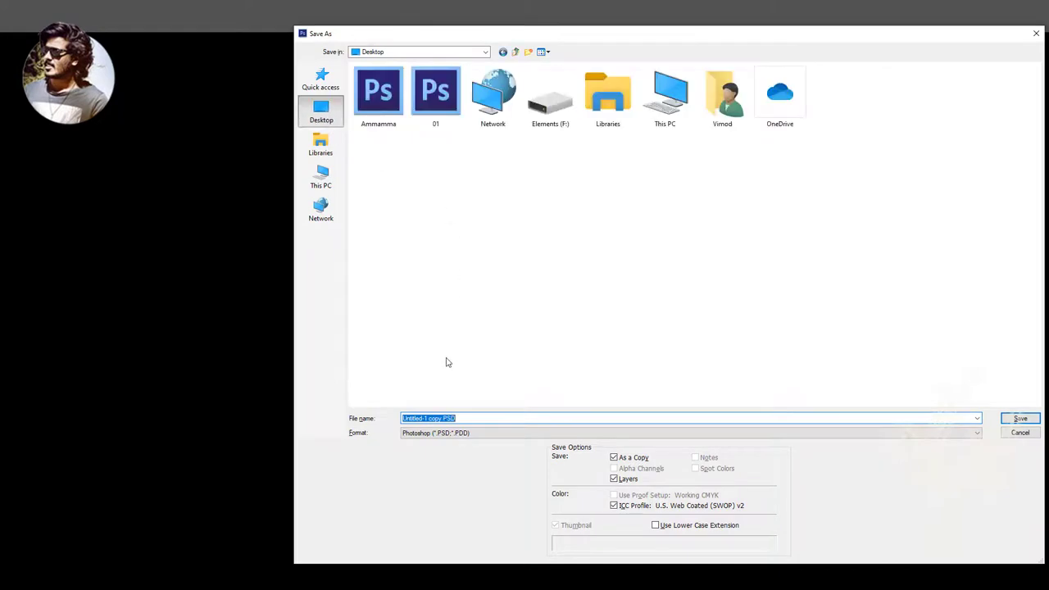
click(445, 433)
click(436, 529)
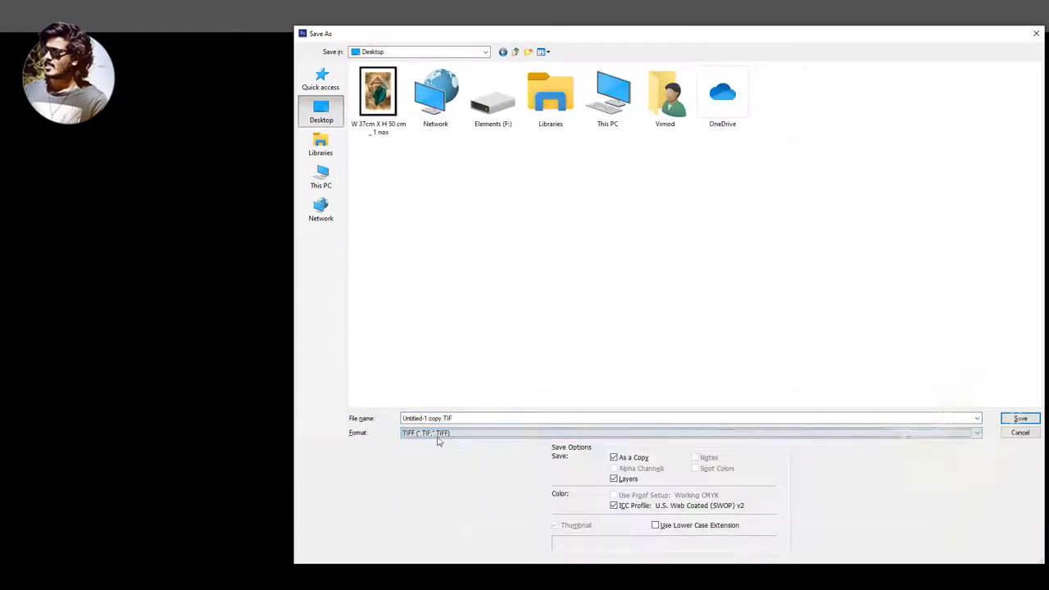
text(a)
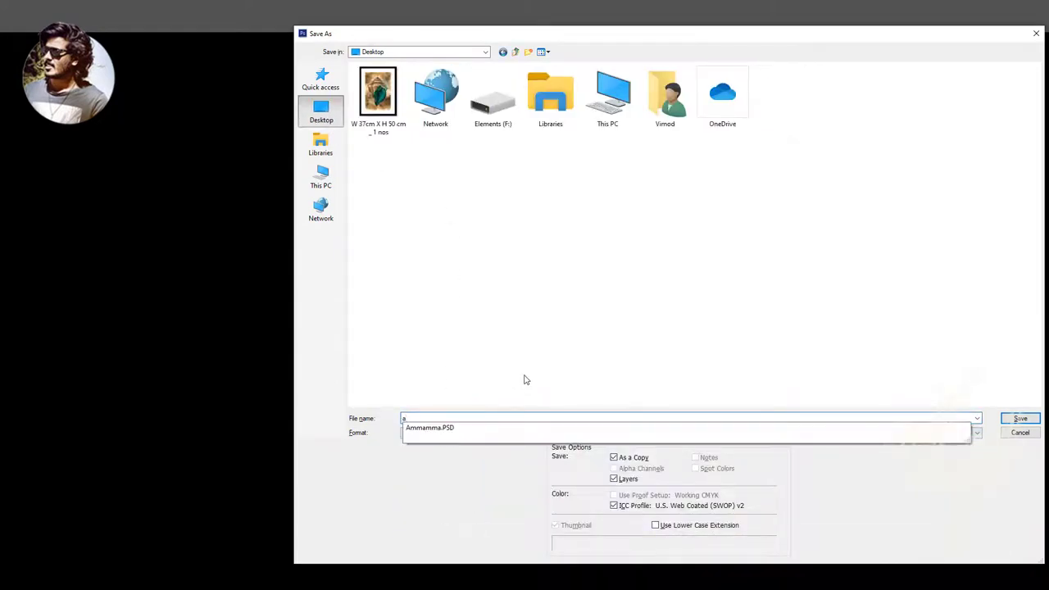
key(BackSpace)
text(W )
text(10 inc X H)
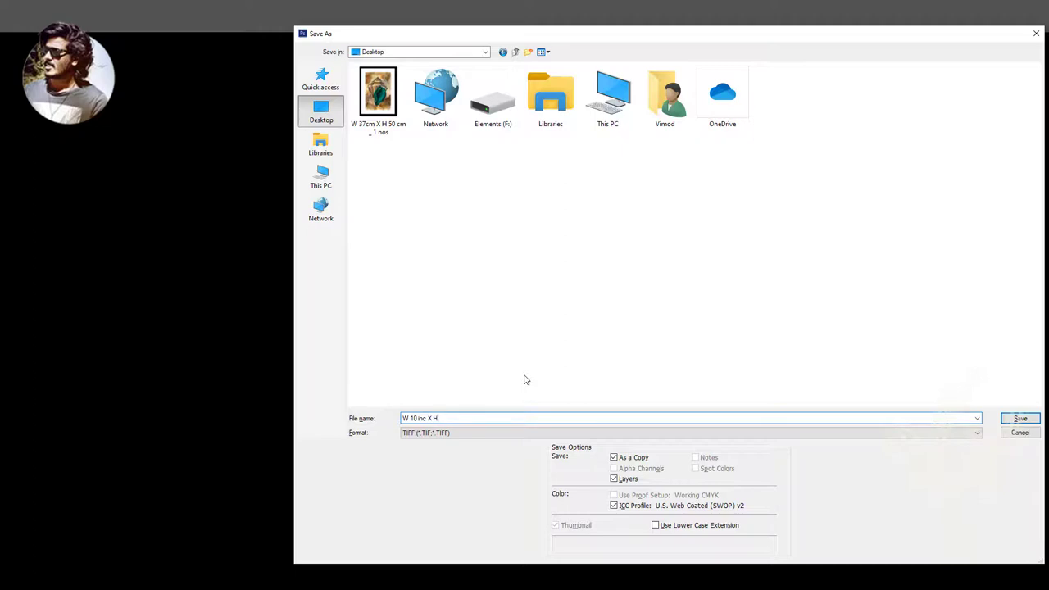
text(1)
text(m)
text(s)
key(ctrl+a)
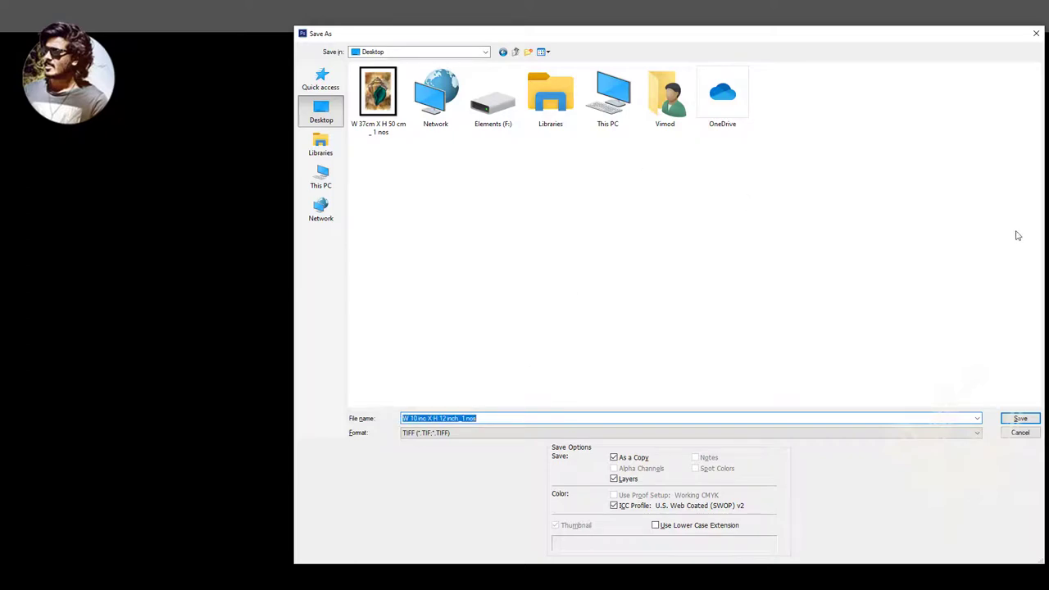
click(1018, 420)
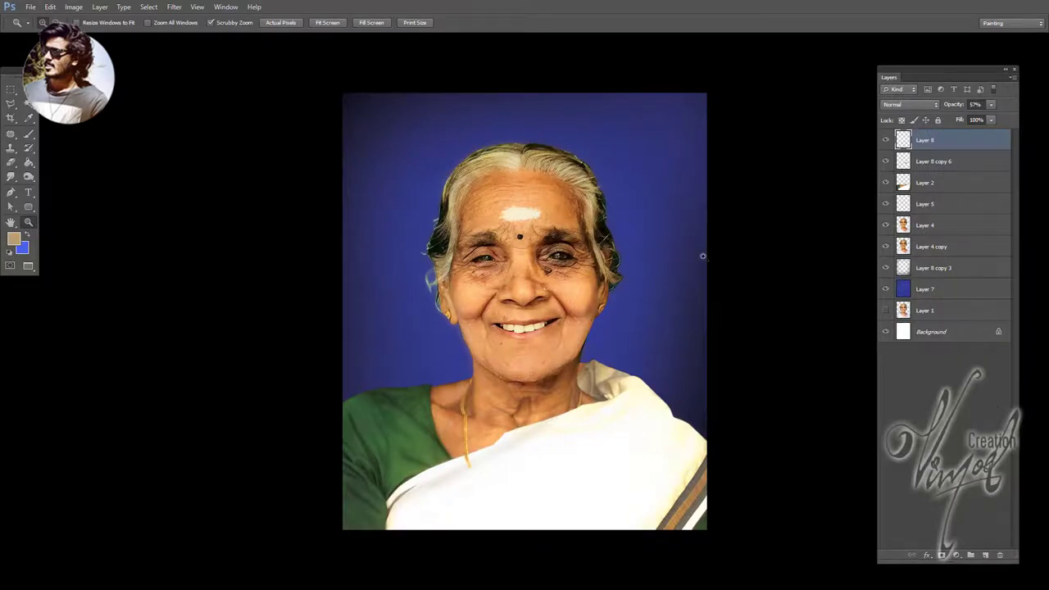
- Save another TIFF copy using the autocompleted 37 x 50 cm file name
key(shift+ctrl+s)
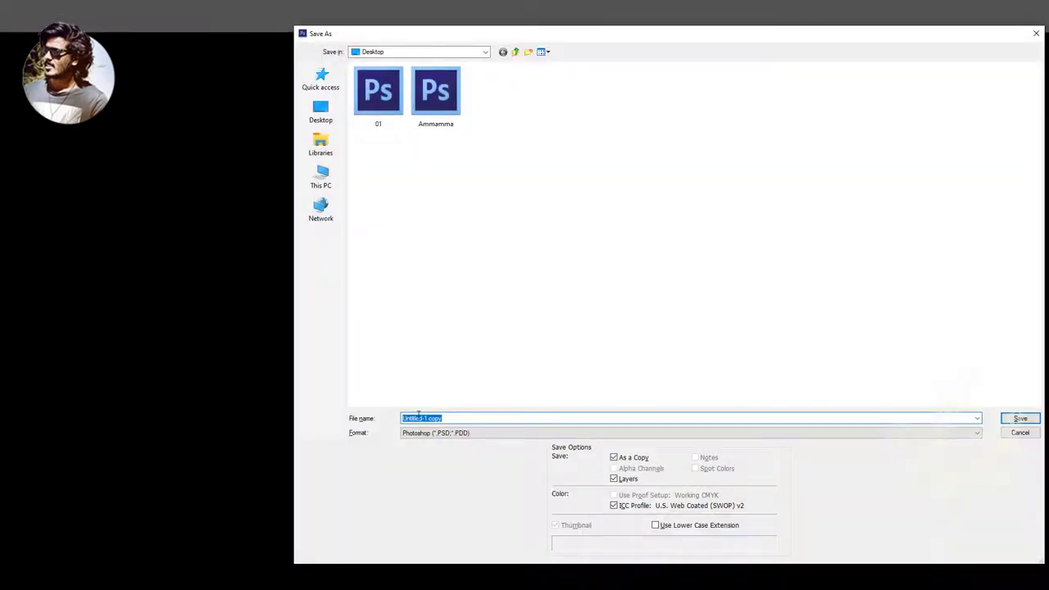
click(418, 433)
click(426, 527)
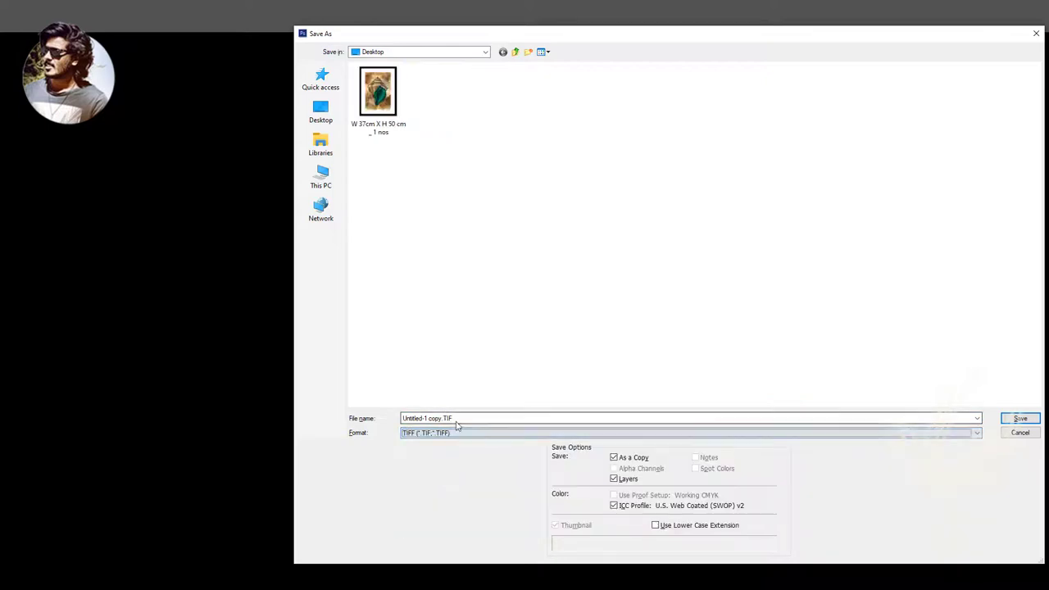
key(ctrl+v)
key(Return)
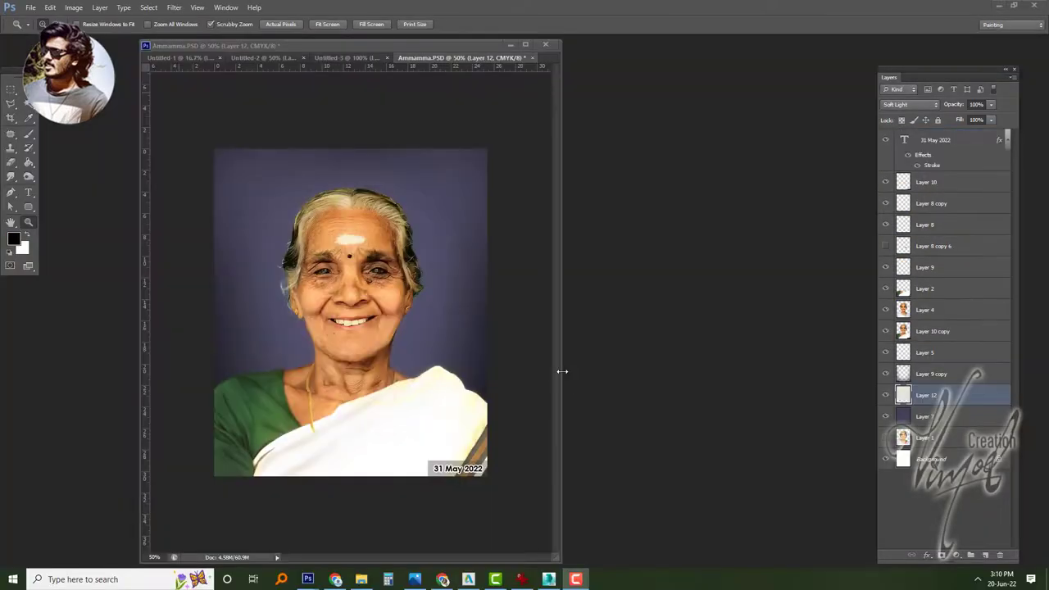
- Widen the Ammamma.PSD window and zoom in to review the finished 31 May 2022 portrait
drag(562, 372, 830, 371)
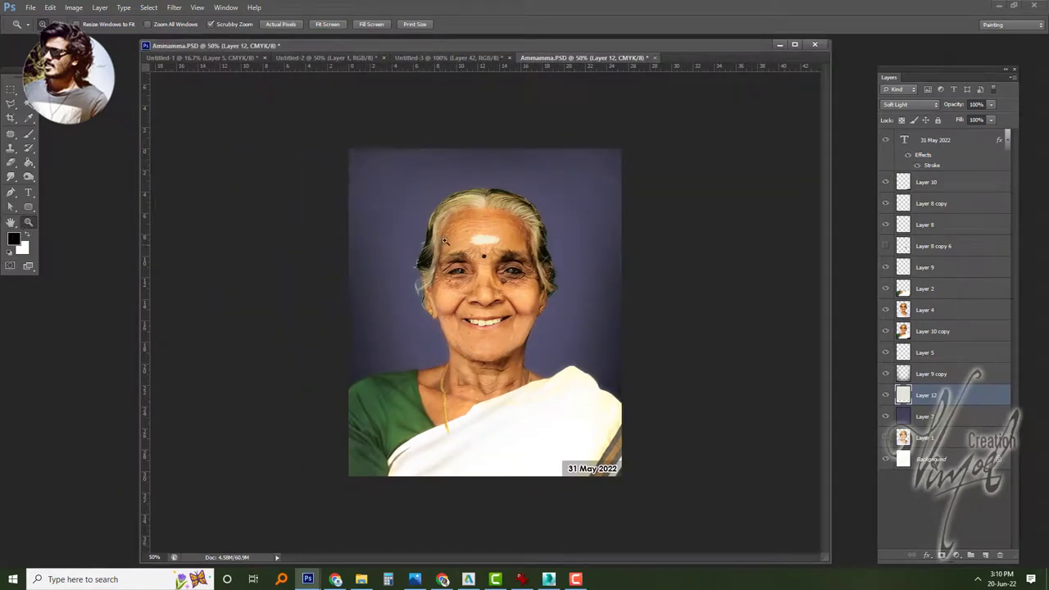
drag(445, 239, 482, 256)
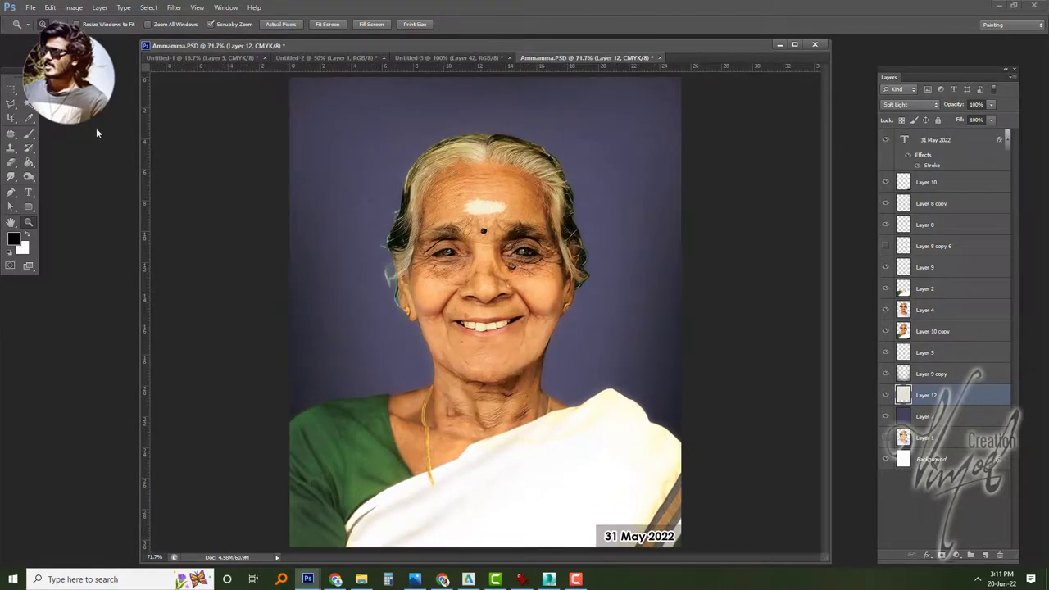
key(v)
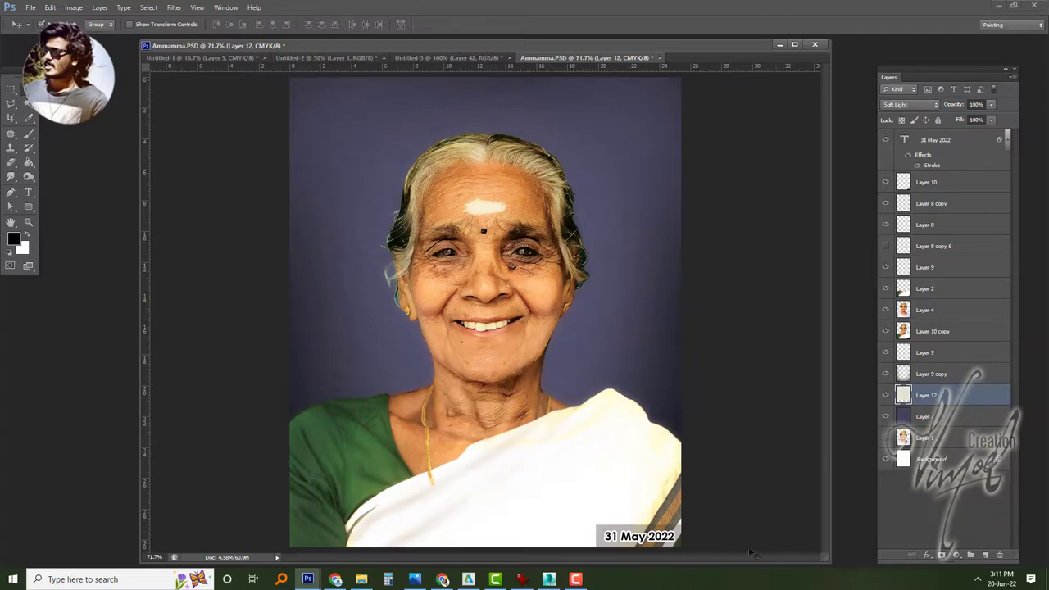
click(575, 580)
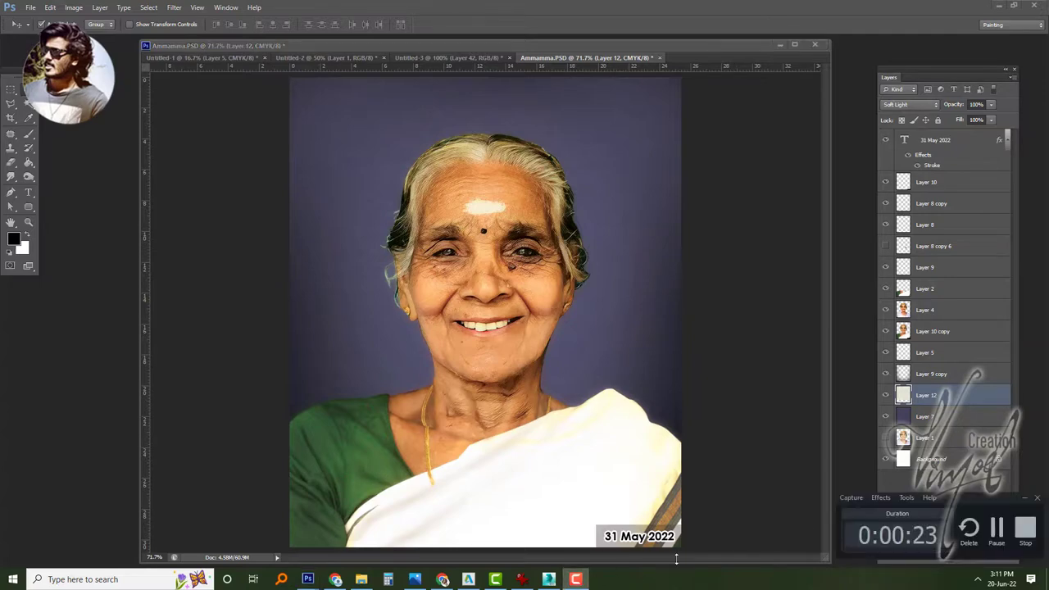